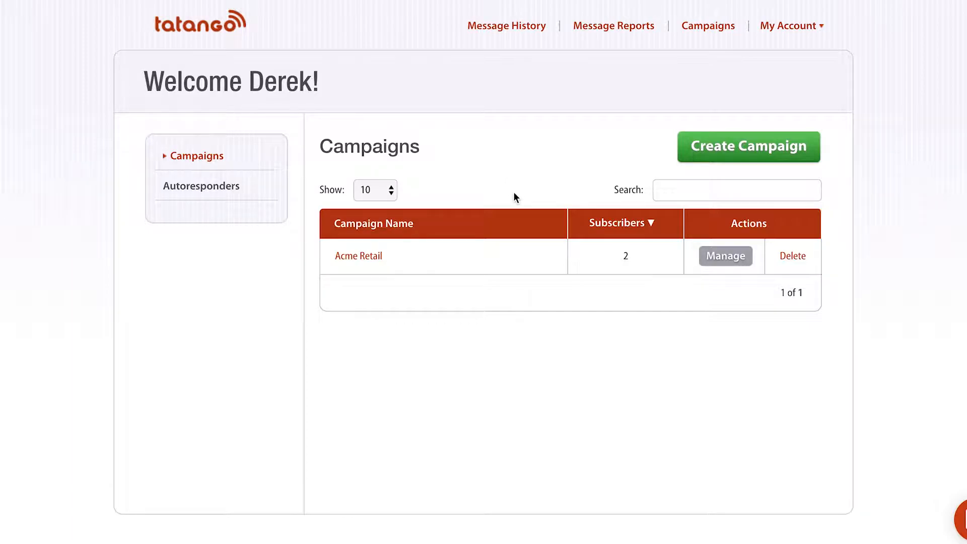
Open the Acme Retail campaign and go to its JOIN keyword settings.
{"action": "left_click", "coordinate": [719, 261]}
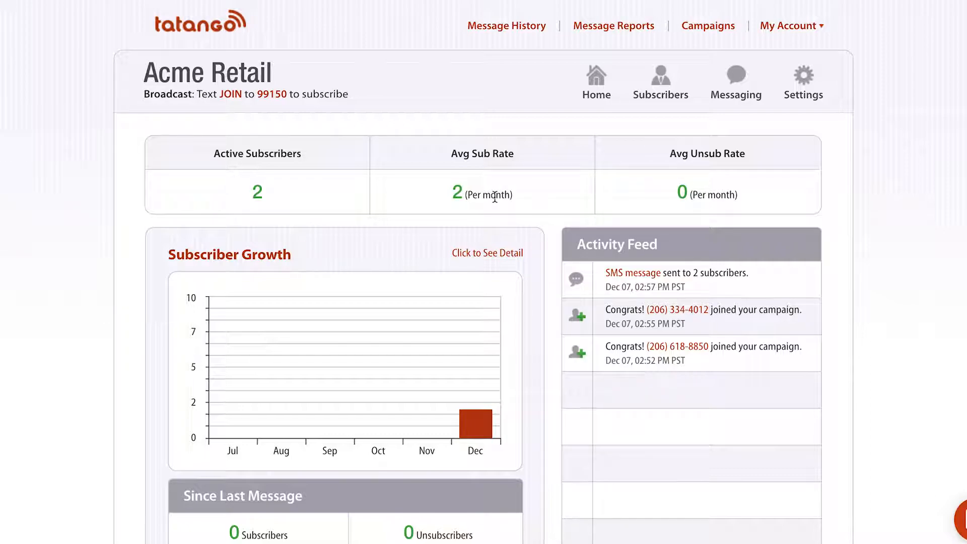
{"action": "left_click", "coordinate": [232, 97]}
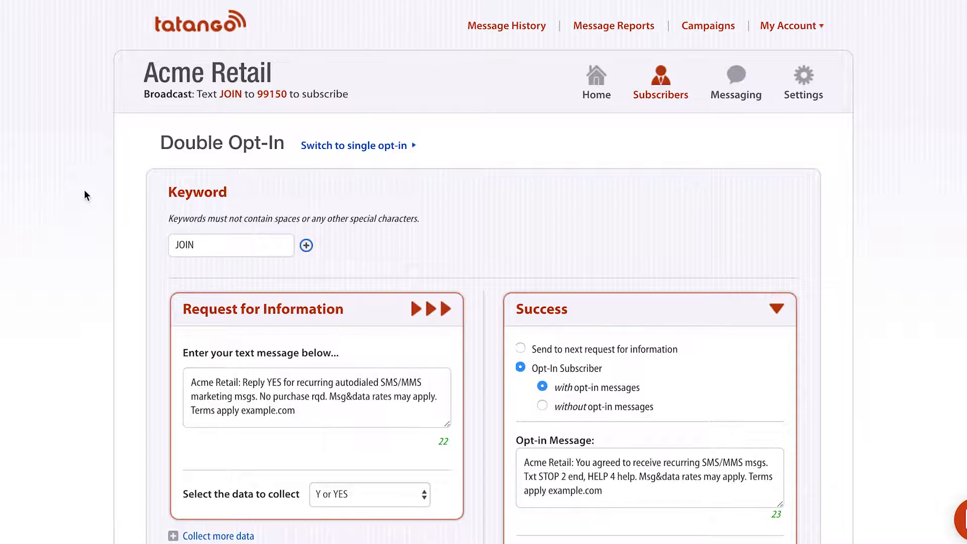
Review the JOIN Double Opt-In settings and highlight the opening of the request message.
{"action": "scroll", "coordinate": [83, 190], "scroll_direction": "down", "scroll_amount": 3}
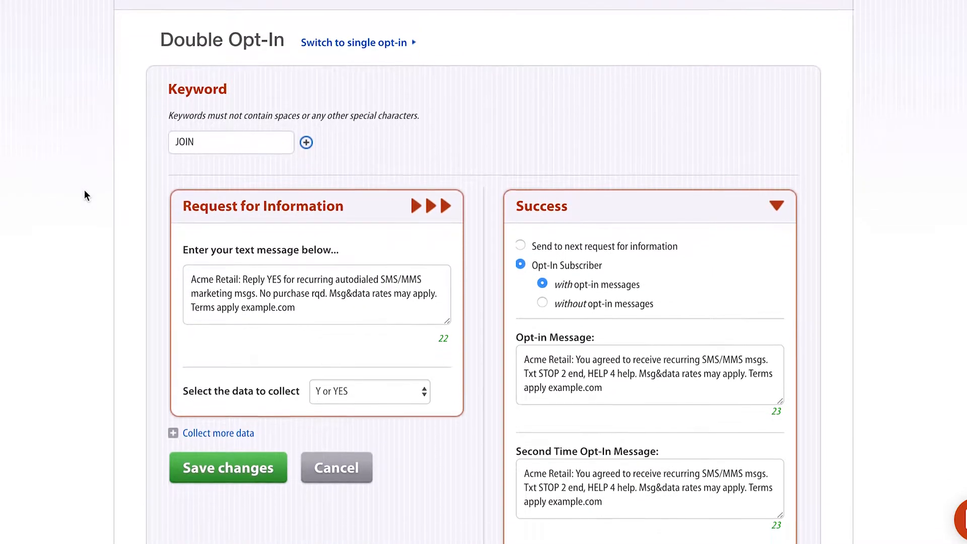
{"action": "scroll", "coordinate": [85, 191], "scroll_direction": "up", "scroll_amount": 1}
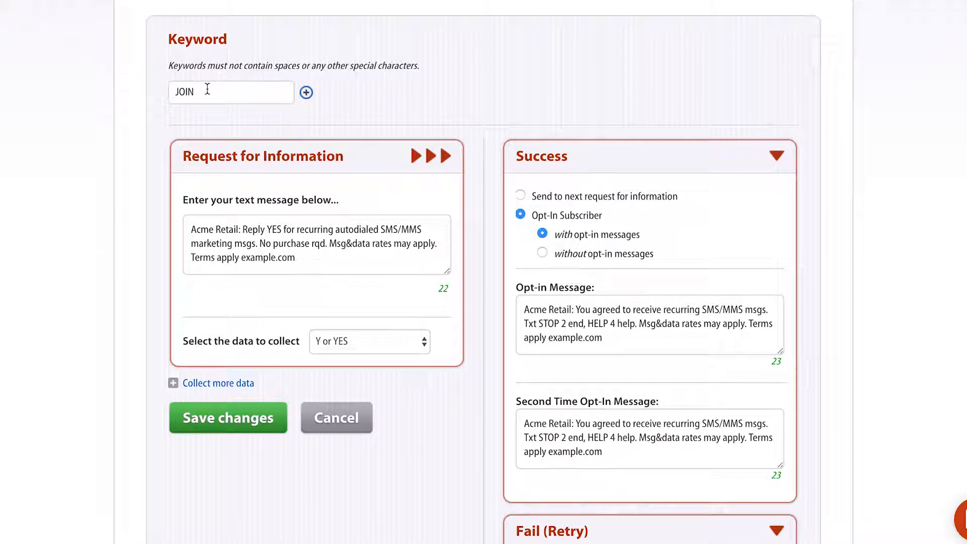
{"action": "left_click_drag", "start_coordinate": [188, 229], "coordinate": [319, 266]}
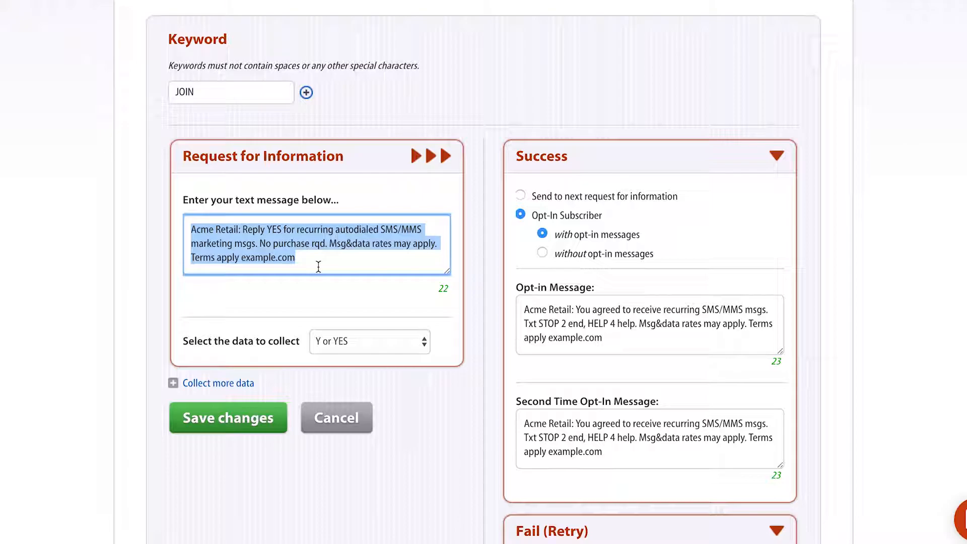
Highlight the opt-in confirmation message, then show the 'Select the data to collect' choices.
{"action": "triple_click", "coordinate": [569, 303]}
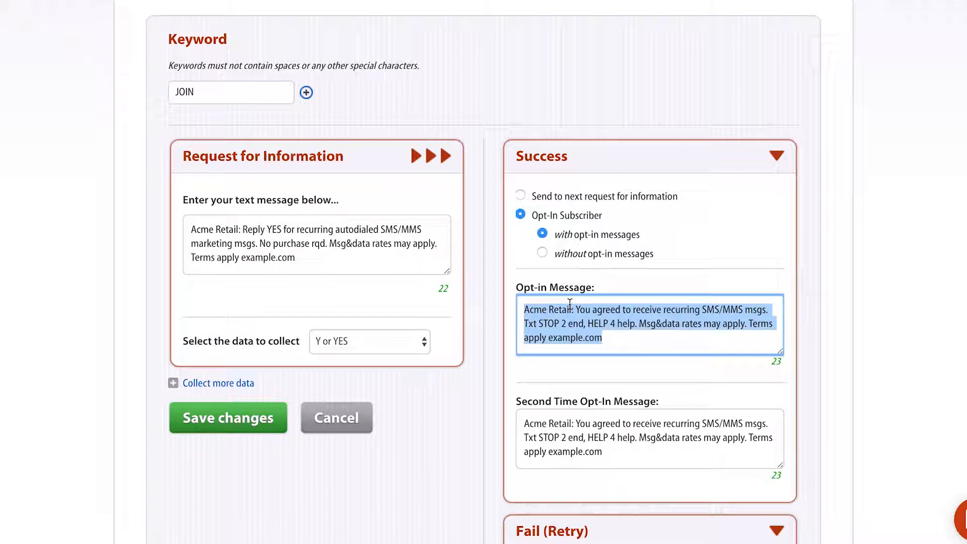
{"action": "left_click", "coordinate": [331, 259]}
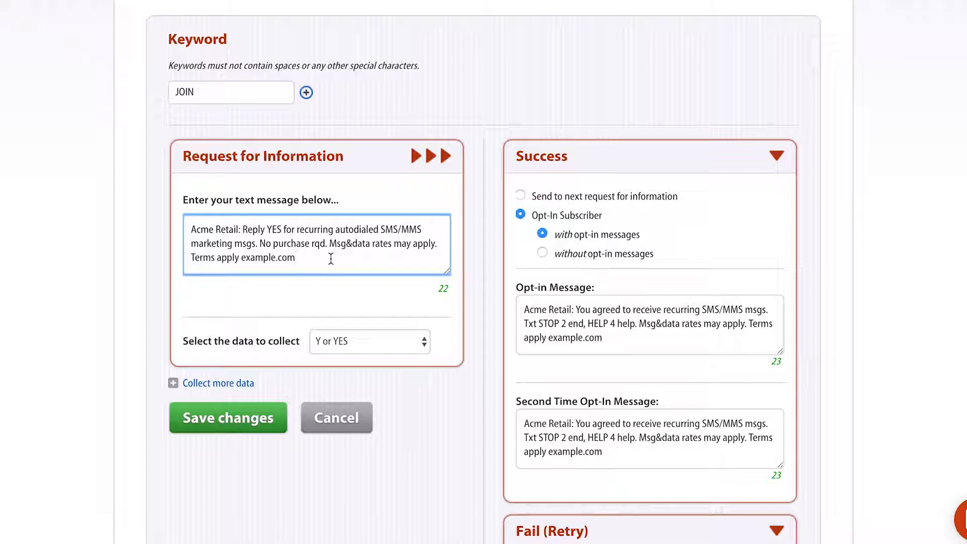
{"action": "left_click", "coordinate": [346, 333]}
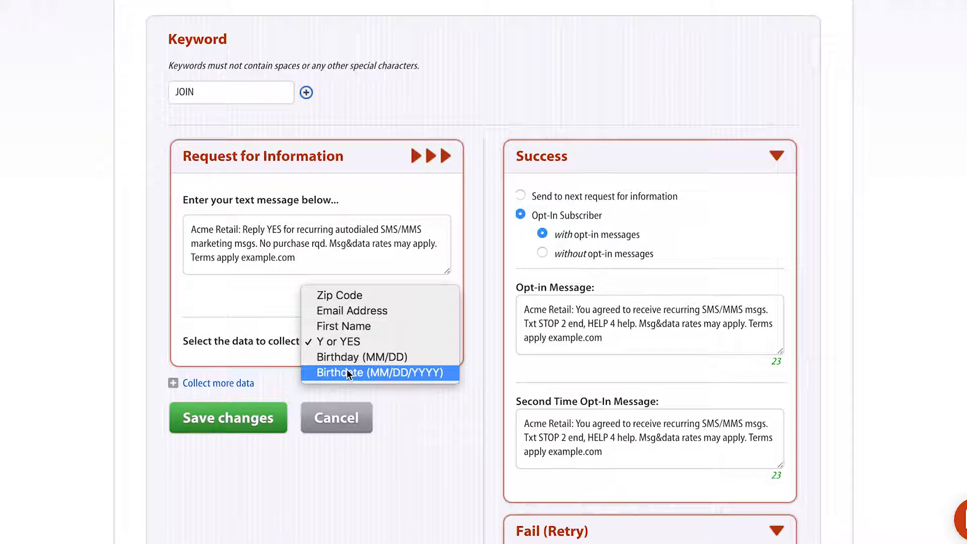
Collect Zip Code instead, replacing YES in the request with 'with your zip code'.
{"action": "left_click", "coordinate": [347, 299]}
{"action": "left_click_drag", "start_coordinate": [267, 229], "coordinate": [283, 232]}
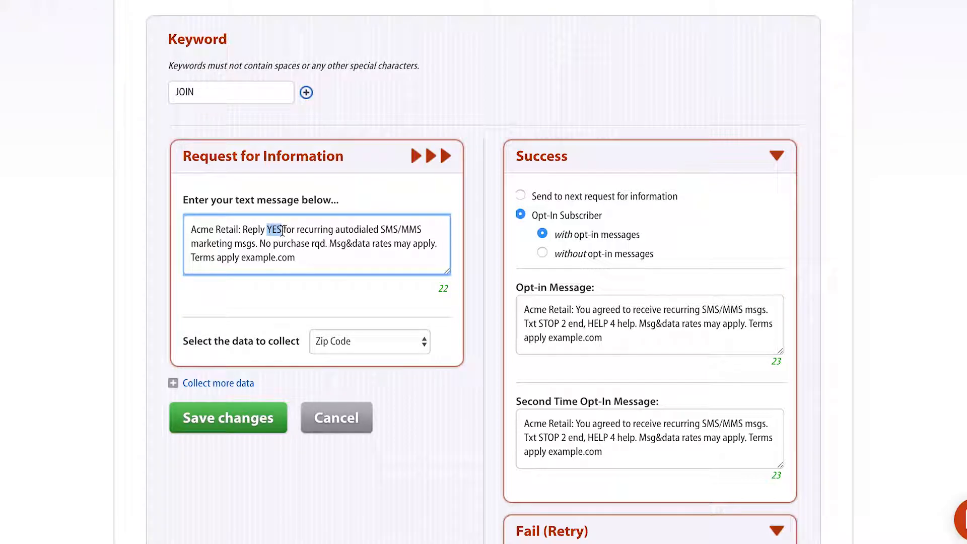
{"action": "type", "text": "with your zip code"}
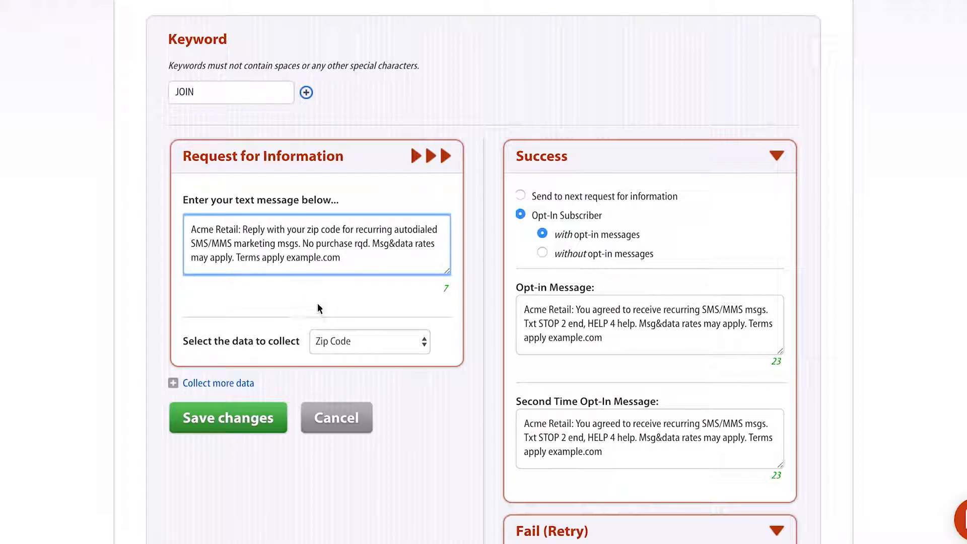
Revert to collecting Y or YES and restore YES in the request message.
{"action": "left_click", "coordinate": [338, 333]}
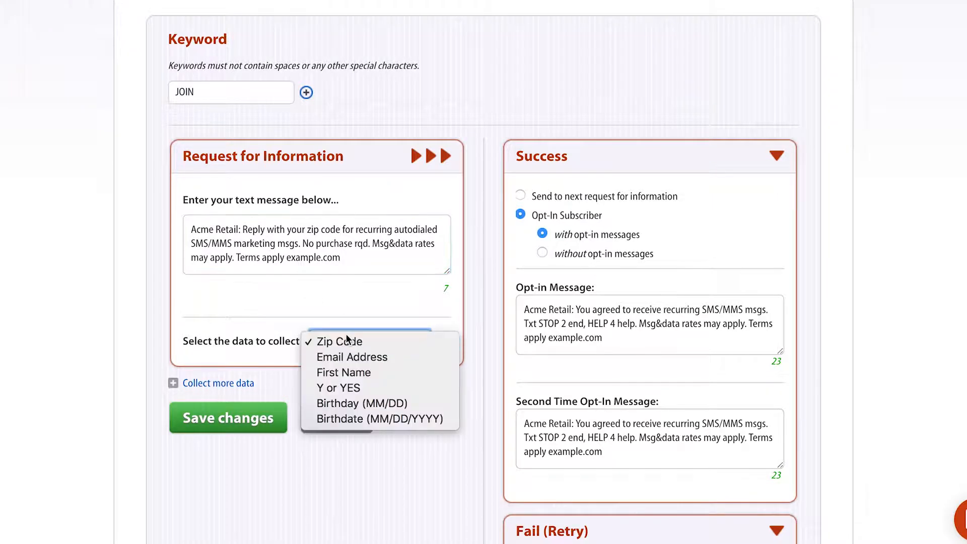
{"action": "left_click", "coordinate": [347, 386]}
{"action": "left_click_drag", "start_coordinate": [268, 230], "coordinate": [343, 231]}
{"action": "type", "text": "YES"}
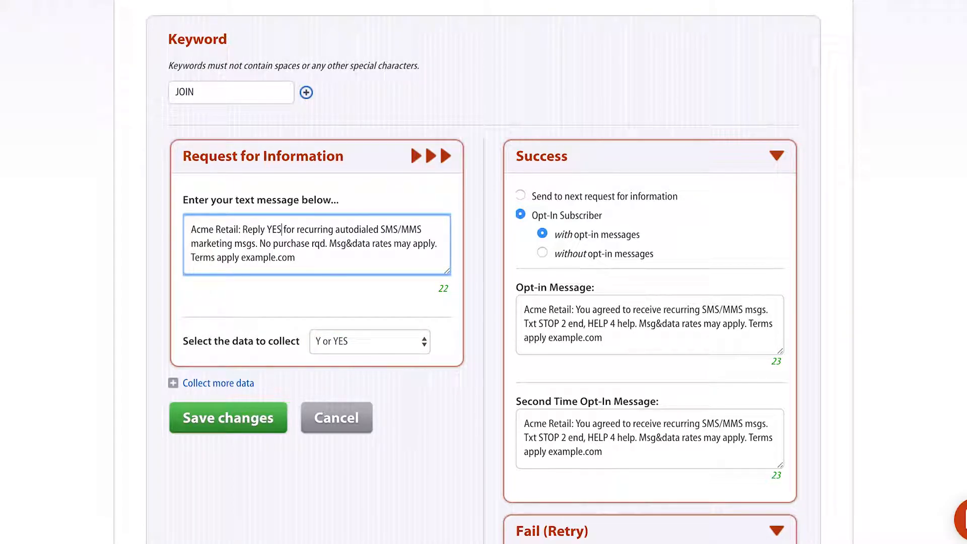
{"action": "scroll", "coordinate": [381, 261], "scroll_direction": "down", "scroll_amount": 1}
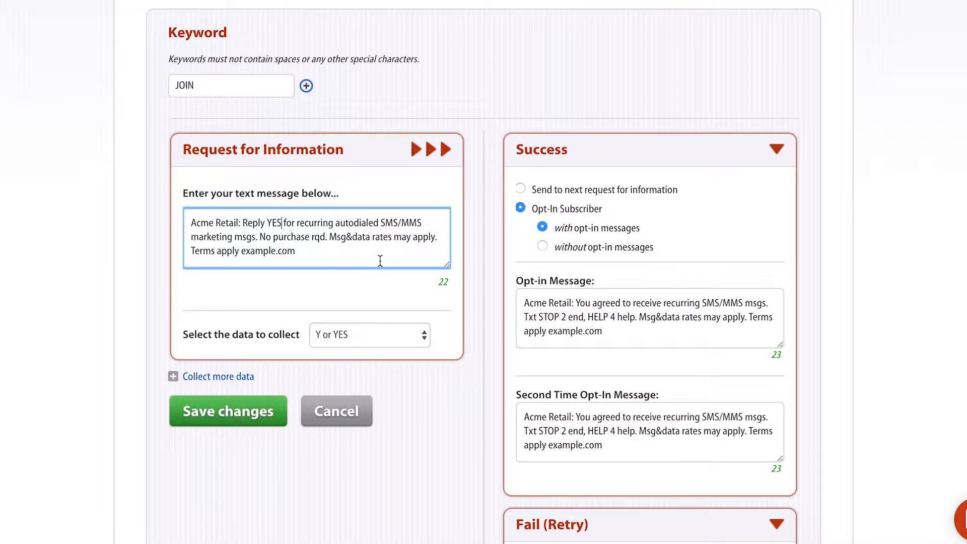
{"action": "scroll", "coordinate": [380, 261], "scroll_direction": "down", "scroll_amount": 3}
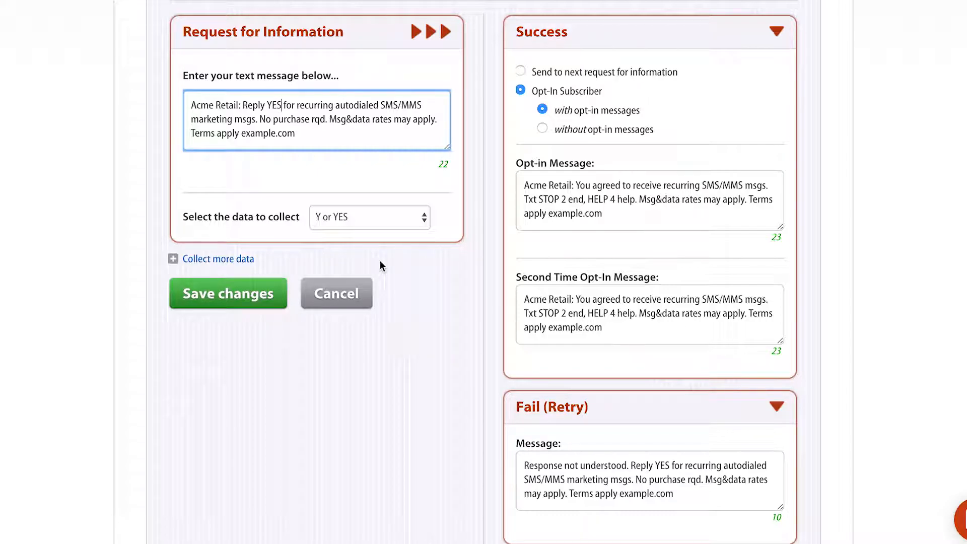
{"action": "scroll", "coordinate": [380, 261], "scroll_direction": "down", "scroll_amount": 1}
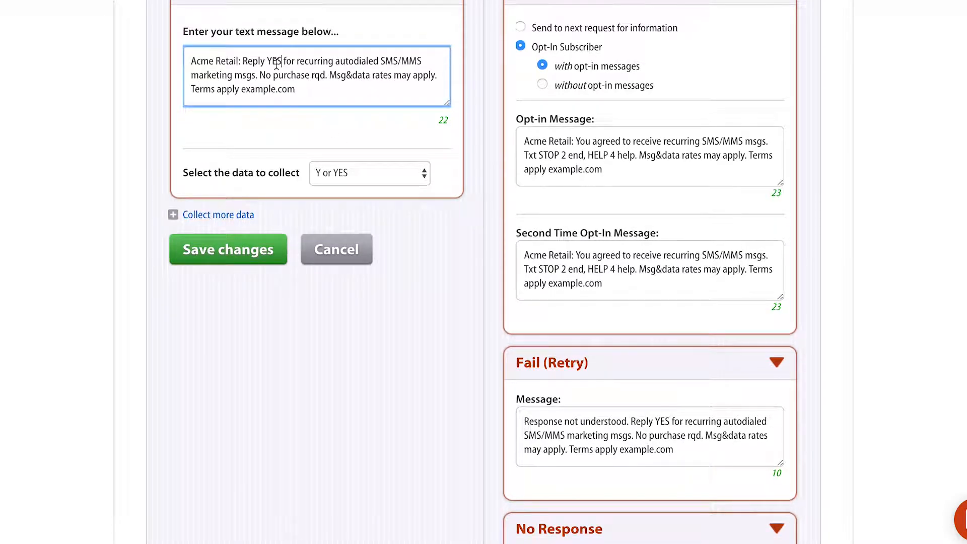
{"action": "left_click_drag", "start_coordinate": [268, 60], "coordinate": [282, 61]}
{"action": "left_click", "coordinate": [567, 423]}
{"action": "key", "text": "ctrl+a"}
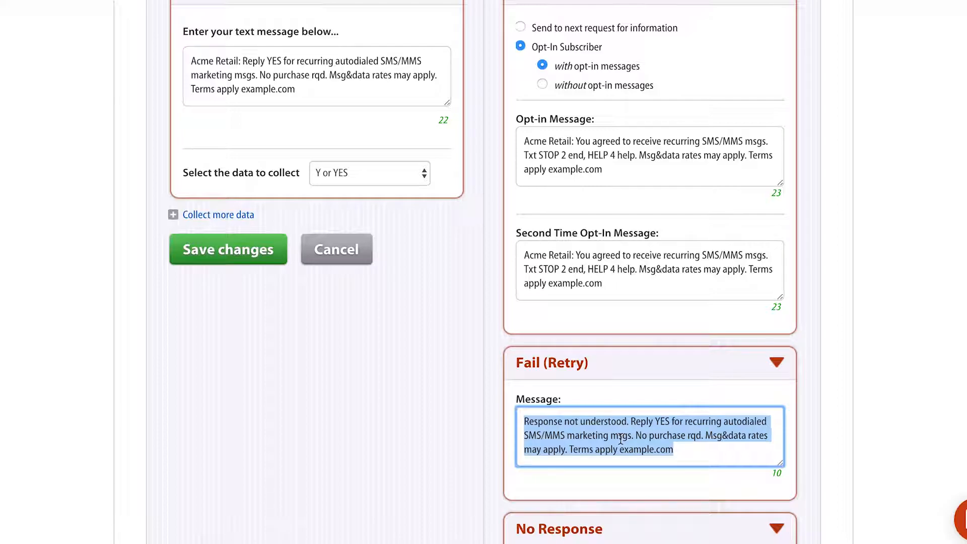
{"action": "left_click_drag", "start_coordinate": [631, 421], "coordinate": [724, 421]}
{"action": "left_click", "coordinate": [693, 450]}
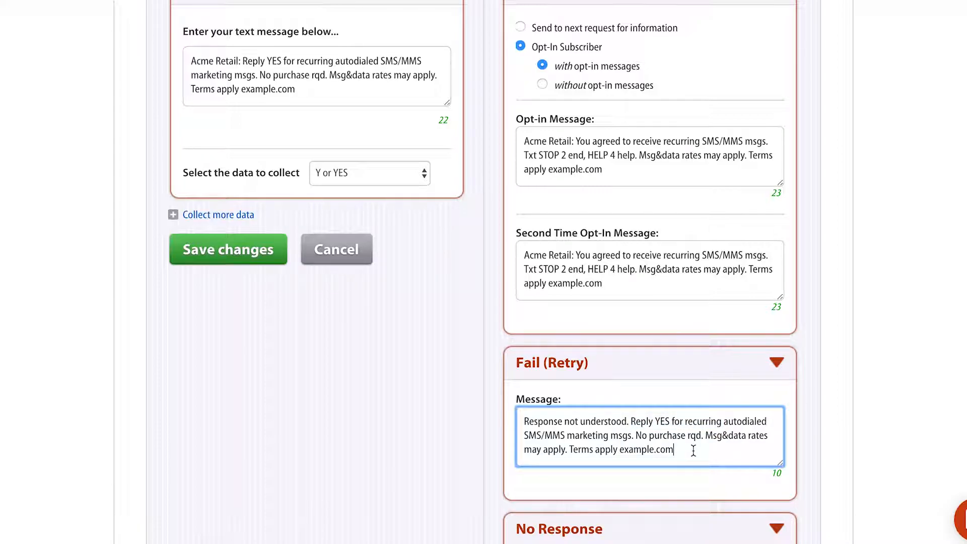
{"action": "scroll", "coordinate": [693, 449], "scroll_direction": "down", "scroll_amount": 4}
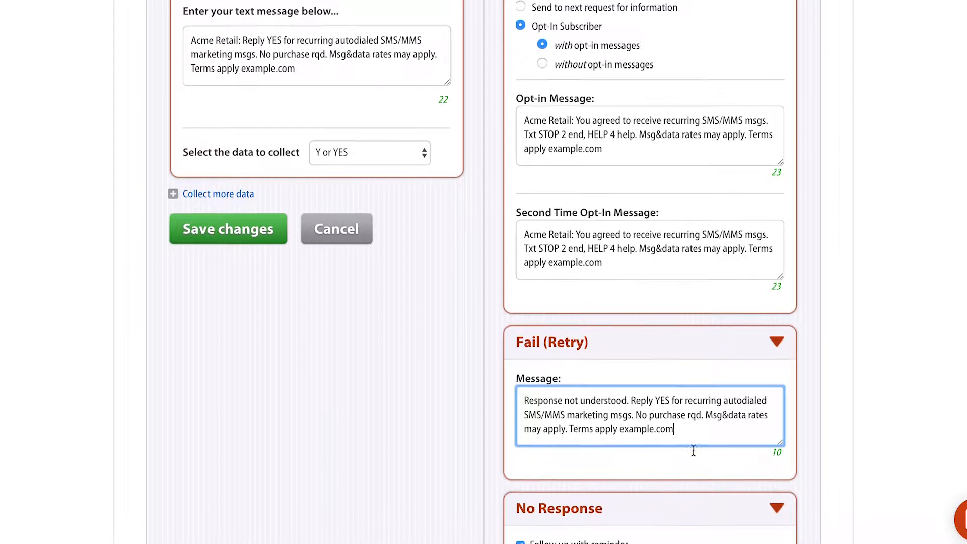
{"action": "scroll", "coordinate": [693, 449], "scroll_direction": "down", "scroll_amount": 3}
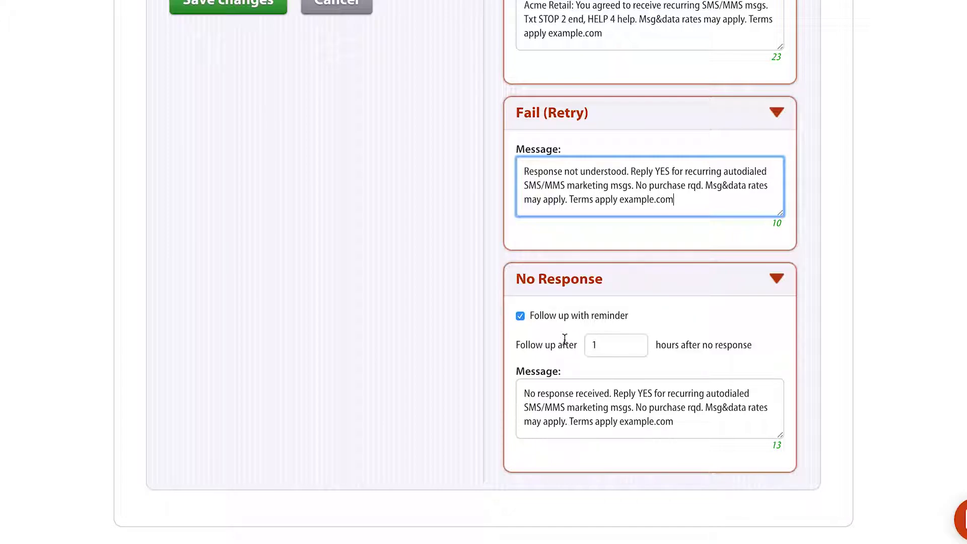
{"action": "left_click", "coordinate": [603, 340]}
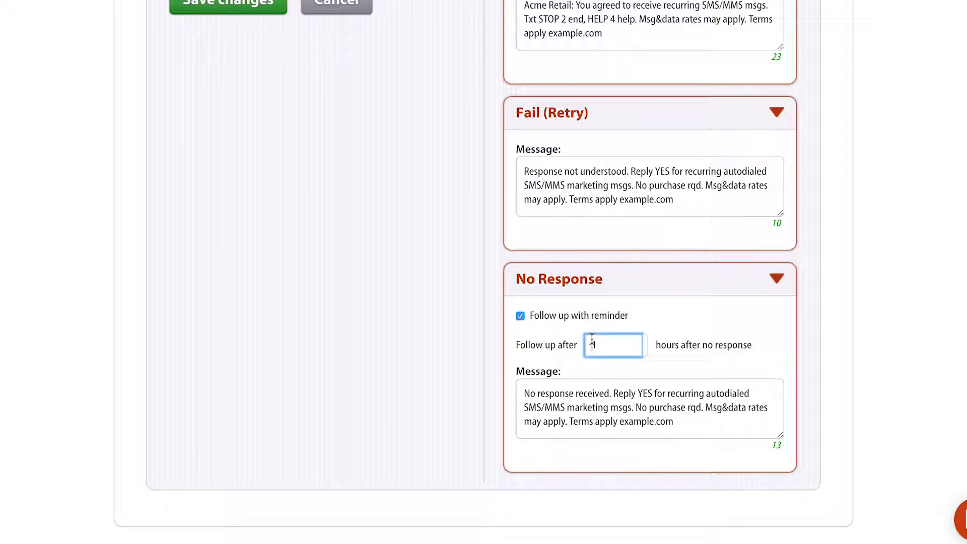
{"action": "left_click_drag", "start_coordinate": [593, 343], "coordinate": [611, 342]}
{"action": "left_click_drag", "start_coordinate": [522, 392], "coordinate": [691, 427]}
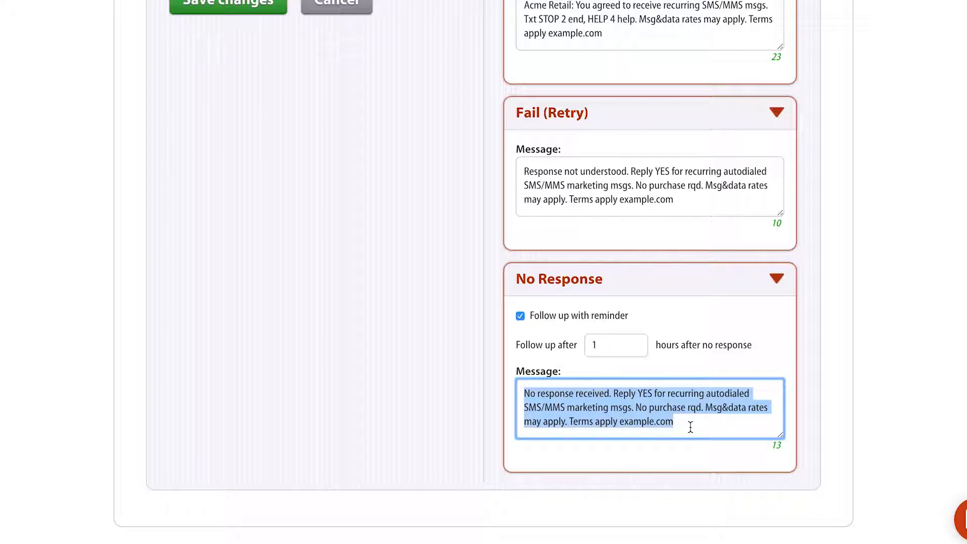
{"action": "scroll", "coordinate": [691, 426], "scroll_direction": "up", "scroll_amount": 10}
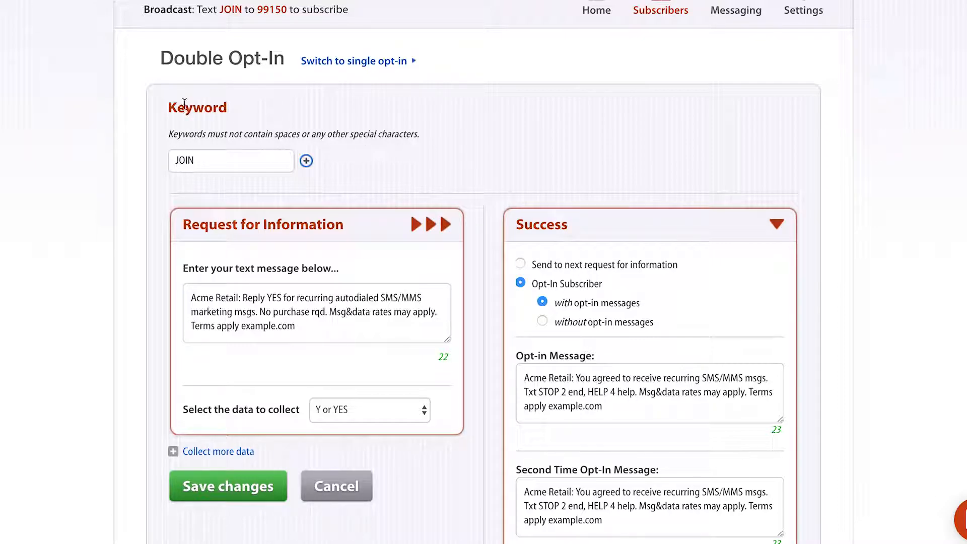
{"action": "left_click_drag", "start_coordinate": [168, 107], "coordinate": [227, 108]}
{"action": "left_click", "coordinate": [227, 108]}
{"action": "scroll", "coordinate": [420, 156], "scroll_direction": "up", "scroll_amount": 3}
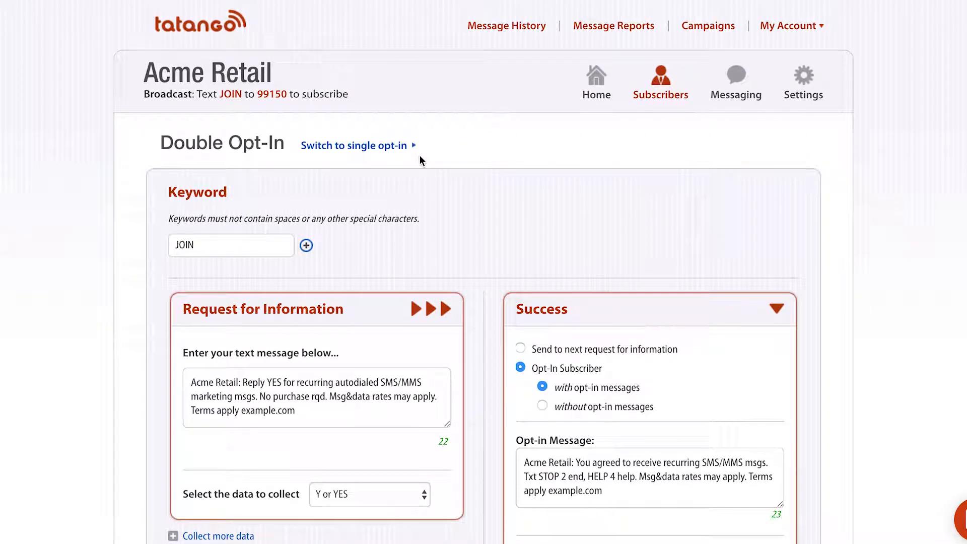
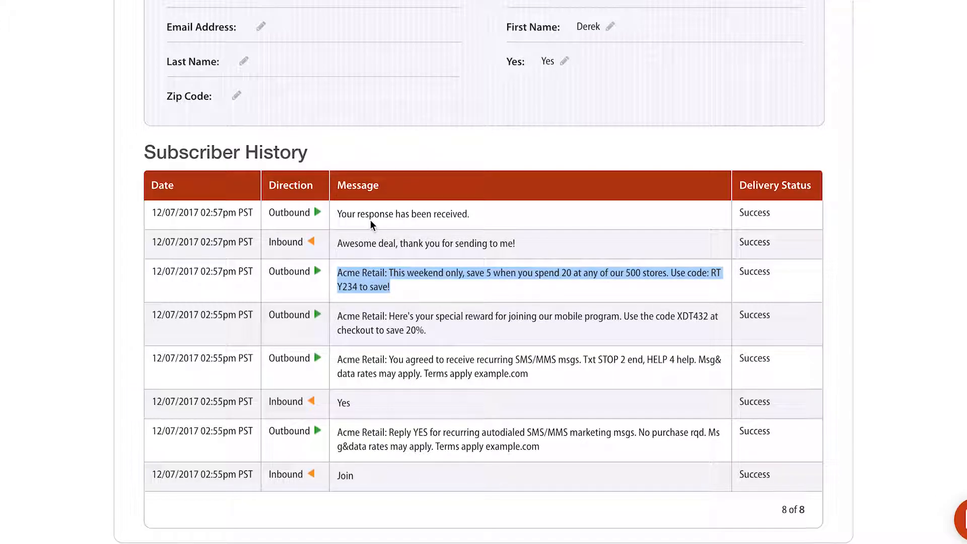
Enter and save the subscriber's e-mail address, then return to the subscriber list.
{"action": "scroll", "coordinate": [370, 220], "scroll_direction": "up", "scroll_amount": 1}
{"action": "left_click", "coordinate": [377, 232]}
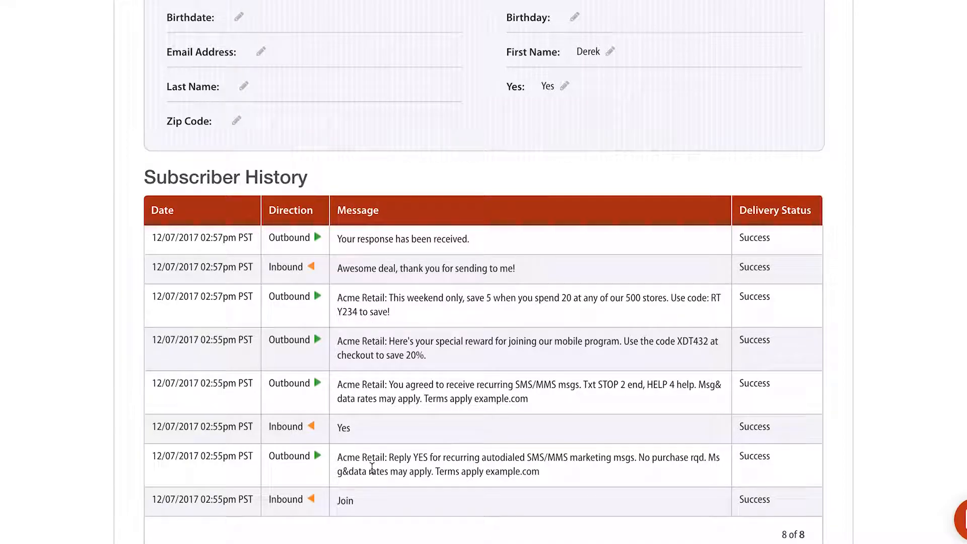
{"action": "scroll", "coordinate": [371, 467], "scroll_direction": "up", "scroll_amount": 6}
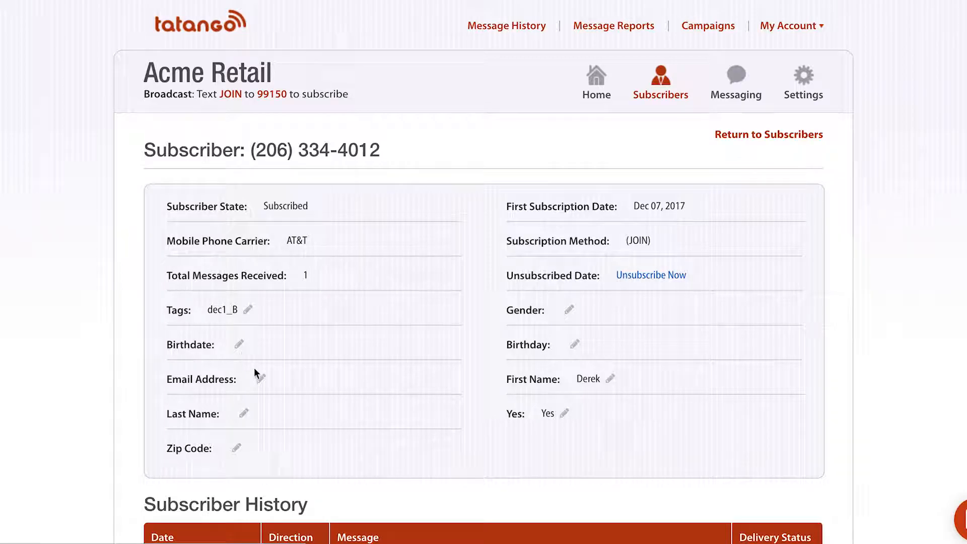
{"action": "left_click", "coordinate": [262, 382]}
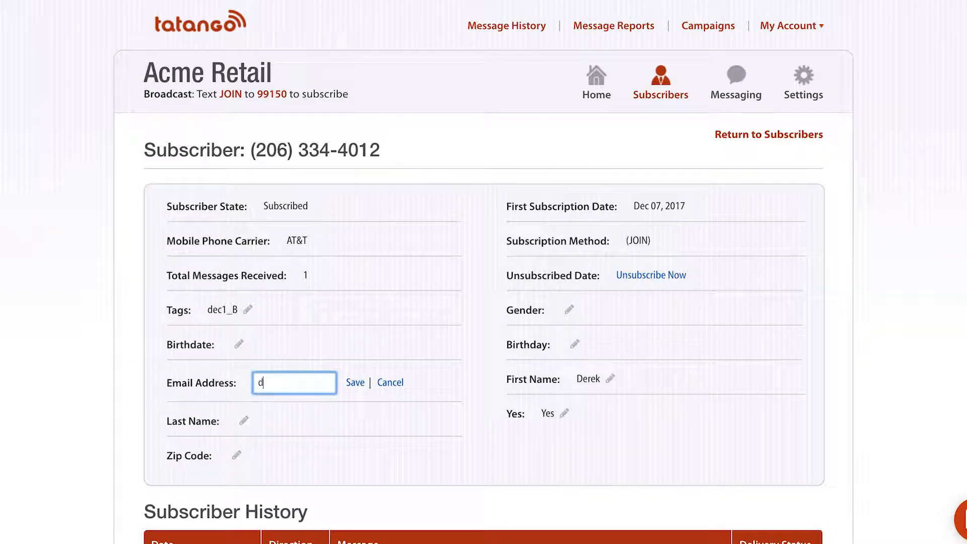
{"action": "left_click", "coordinate": [353, 381]}
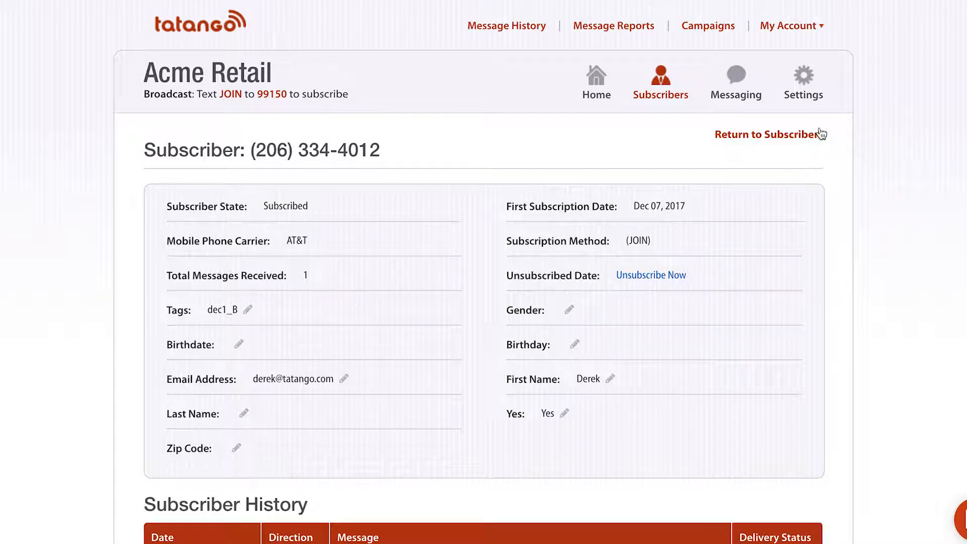
{"action": "left_click", "coordinate": [786, 135]}
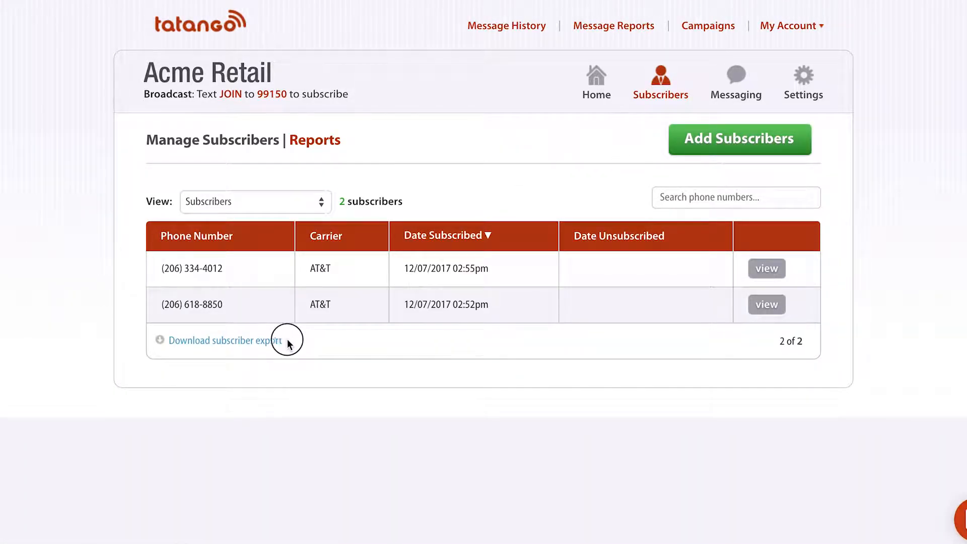
Point out the subscriber export download, then open the Subscribers Report.
{"action": "left_click_drag", "start_coordinate": [289, 344], "coordinate": [169, 342]}
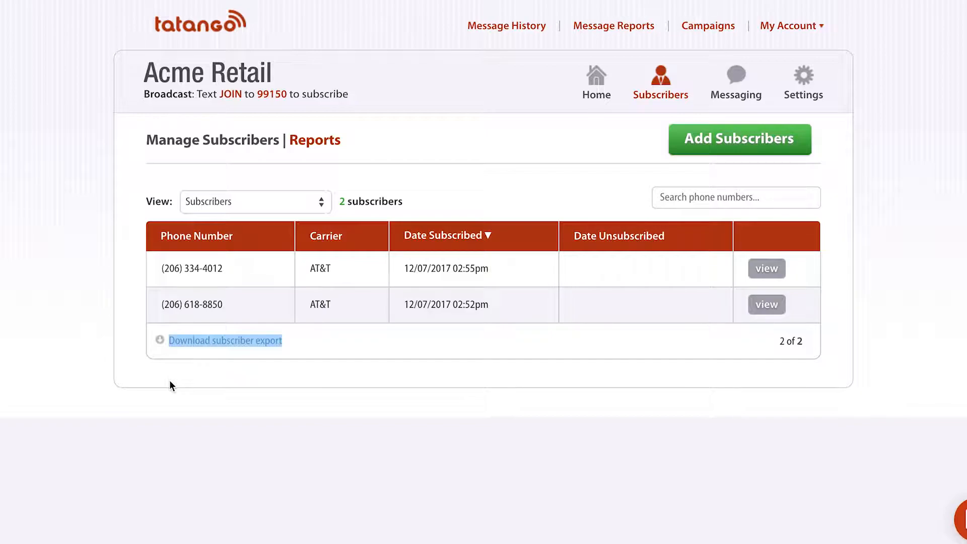
{"action": "left_click", "coordinate": [313, 144]}
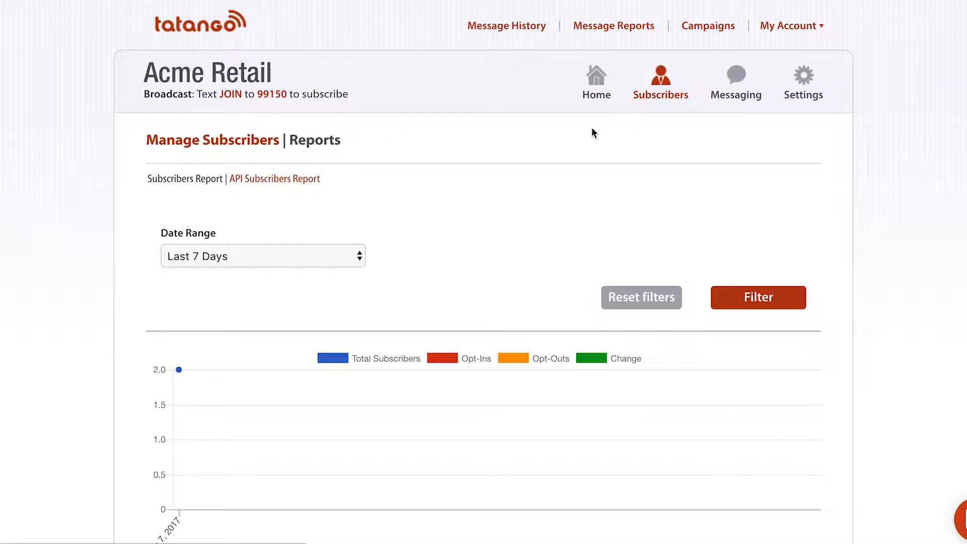
Toggle the chart legend series so only Change remains plotted.
{"action": "scroll", "coordinate": [592, 130], "scroll_direction": "down", "scroll_amount": 3}
{"action": "scroll", "coordinate": [592, 129], "scroll_direction": "down", "scroll_amount": 1}
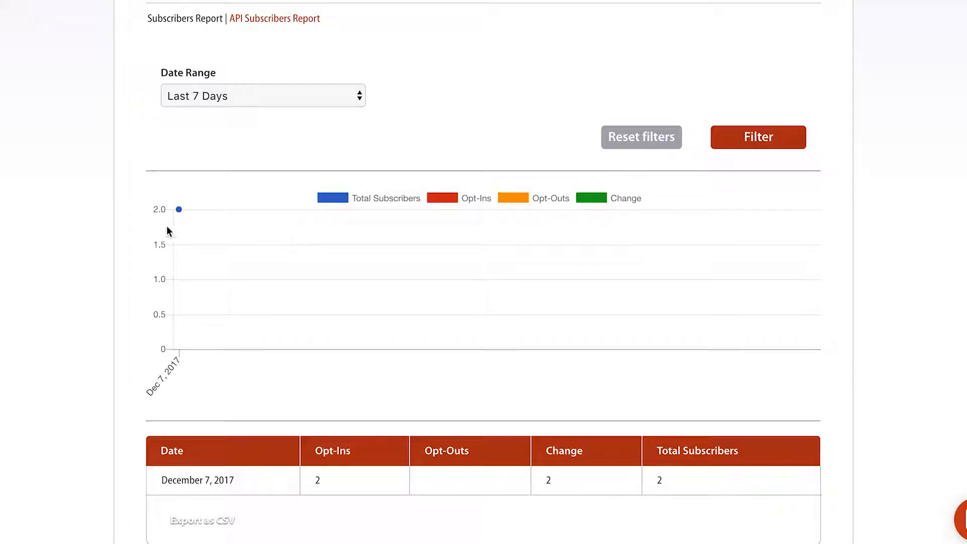
{"action": "mouse_move", "coordinate": [180, 212]}
{"action": "left_click", "coordinate": [442, 201]}
{"action": "left_click", "coordinate": [518, 199]}
{"action": "left_click", "coordinate": [597, 198]}
{"action": "left_click", "coordinate": [519, 198]}
{"action": "left_click", "coordinate": [442, 197]}
{"action": "left_click", "coordinate": [509, 202]}
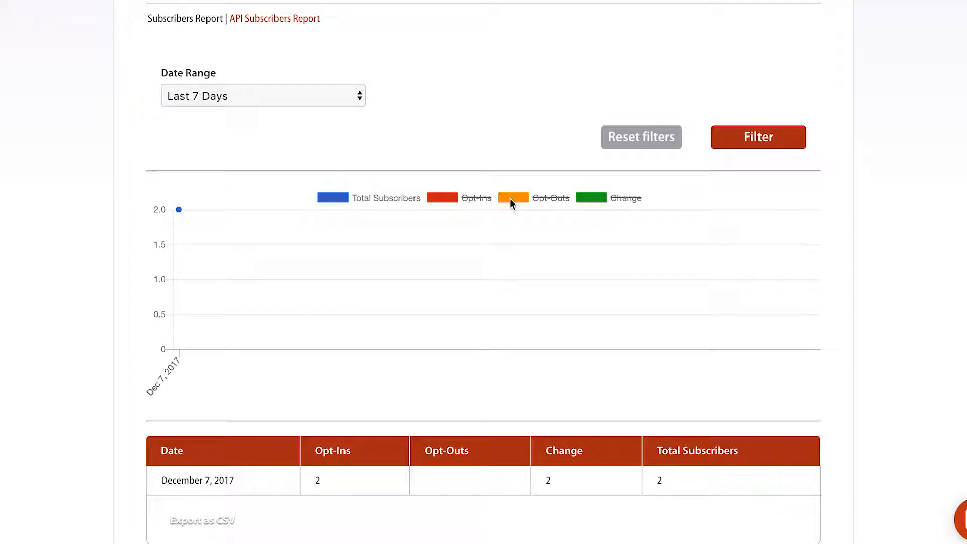
{"action": "left_click", "coordinate": [581, 201]}
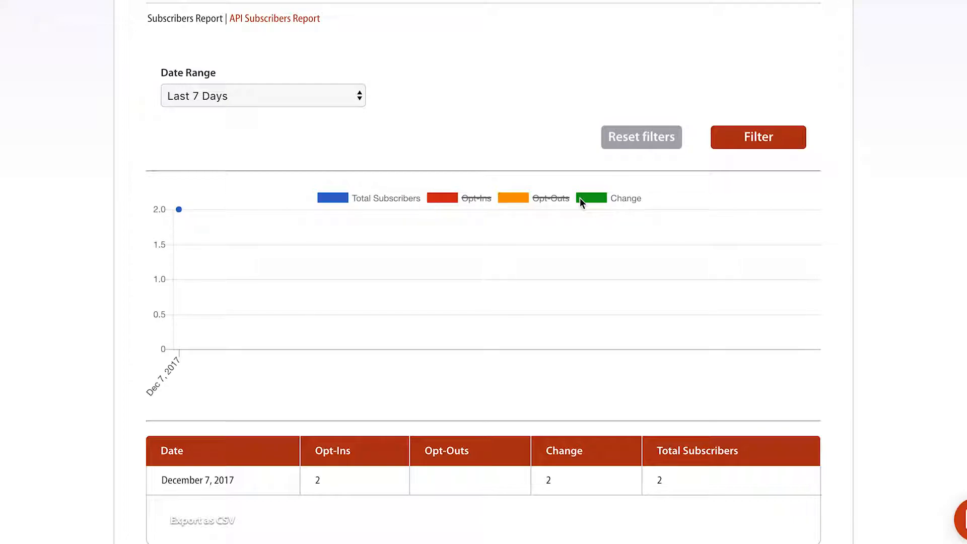
{"action": "left_click", "coordinate": [341, 198]}
Set the report to a Custom date range starting 01/01/2016.
{"action": "scroll", "coordinate": [320, 204], "scroll_direction": "down", "scroll_amount": 1}
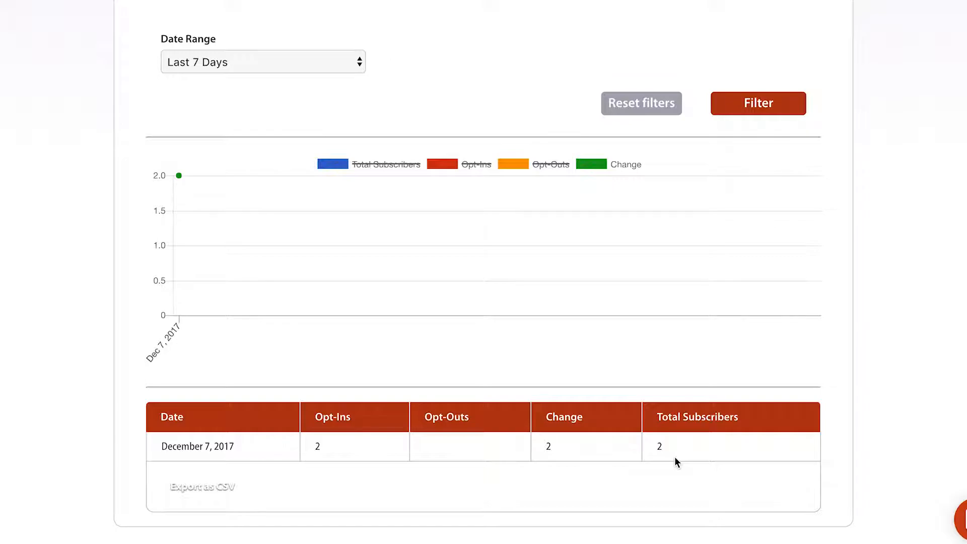
{"action": "left_click", "coordinate": [322, 65]}
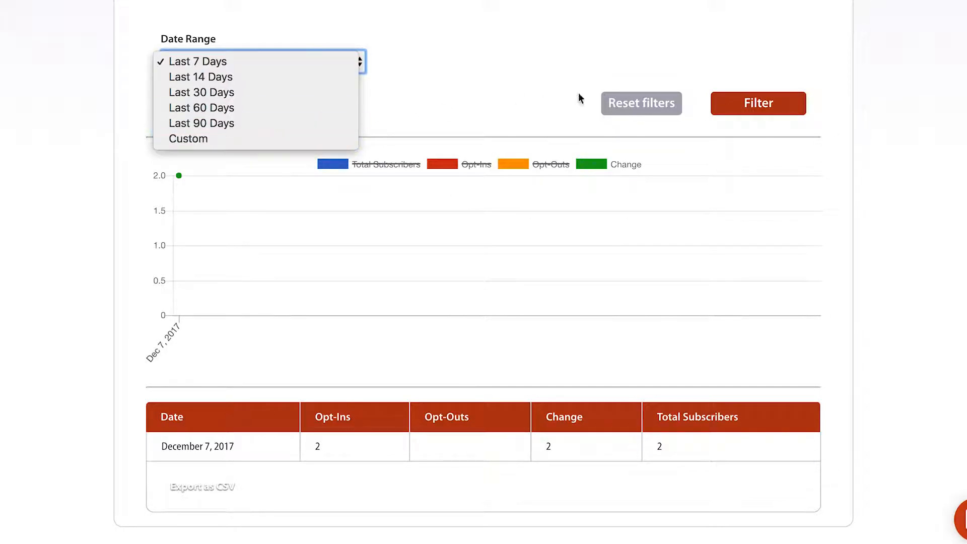
{"action": "left_click", "coordinate": [303, 141]}
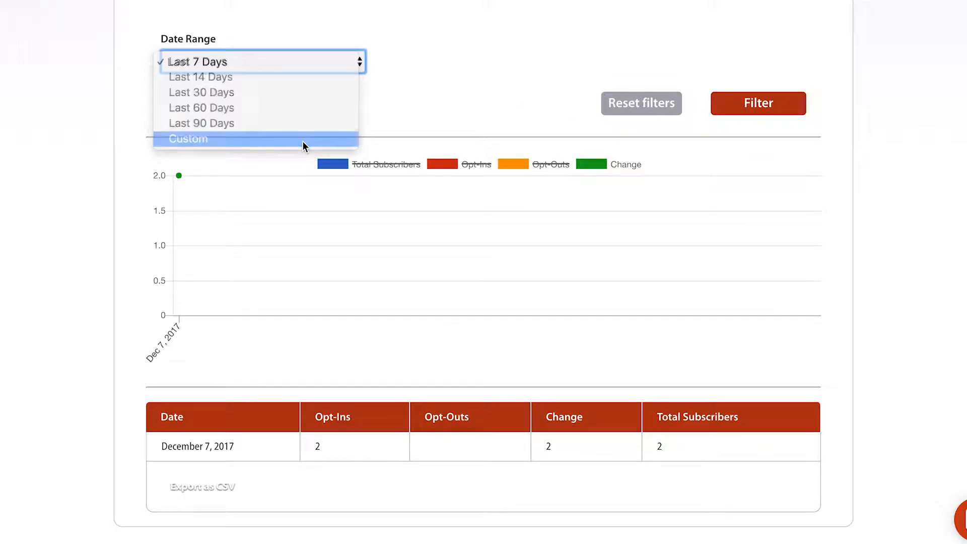
{"action": "left_click", "coordinate": [444, 72]}
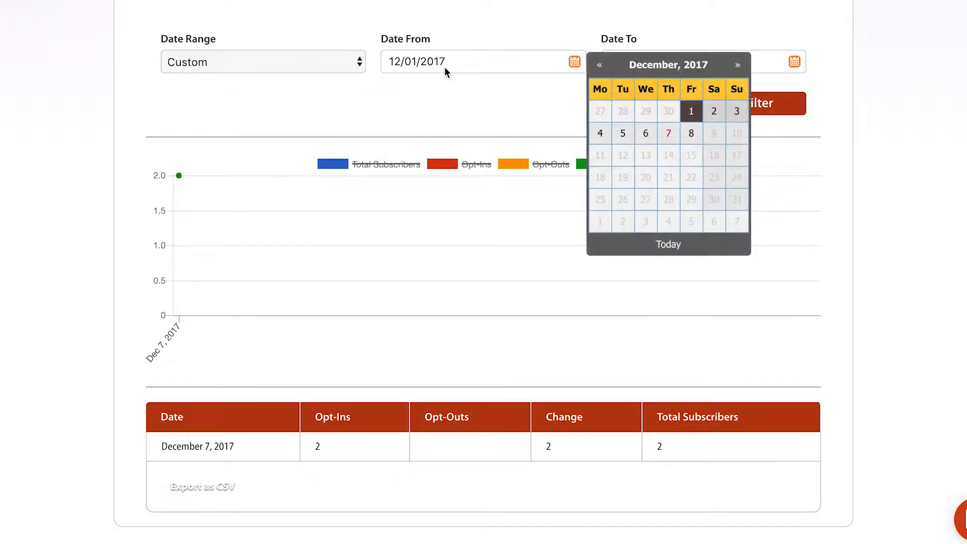
{"action": "left_click", "coordinate": [625, 66]}
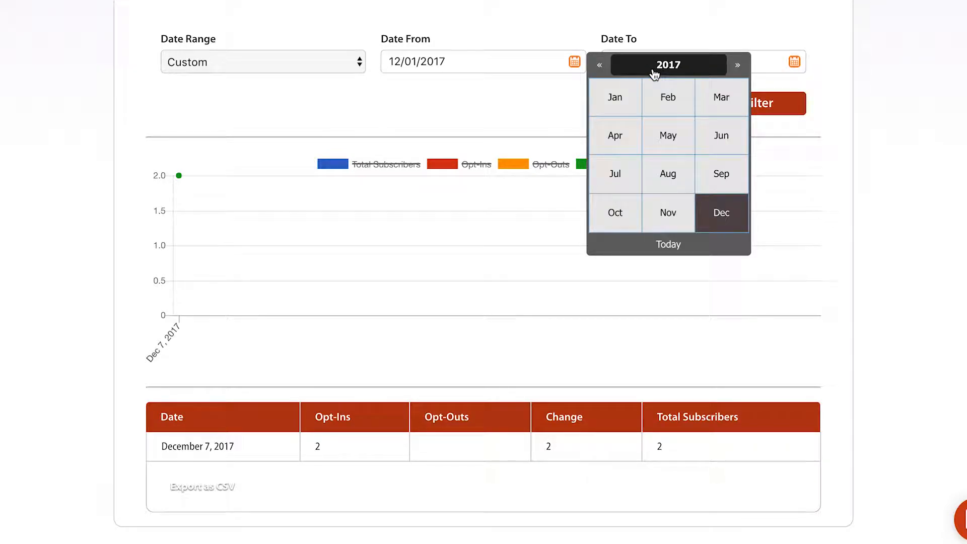
{"action": "left_click", "coordinate": [599, 66]}
{"action": "left_click", "coordinate": [621, 97]}
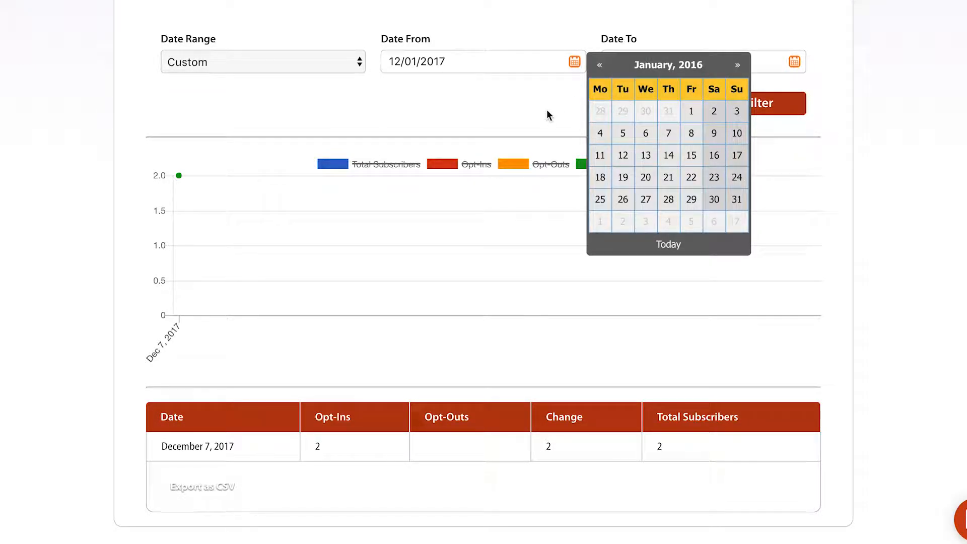
{"action": "left_click", "coordinate": [690, 109]}
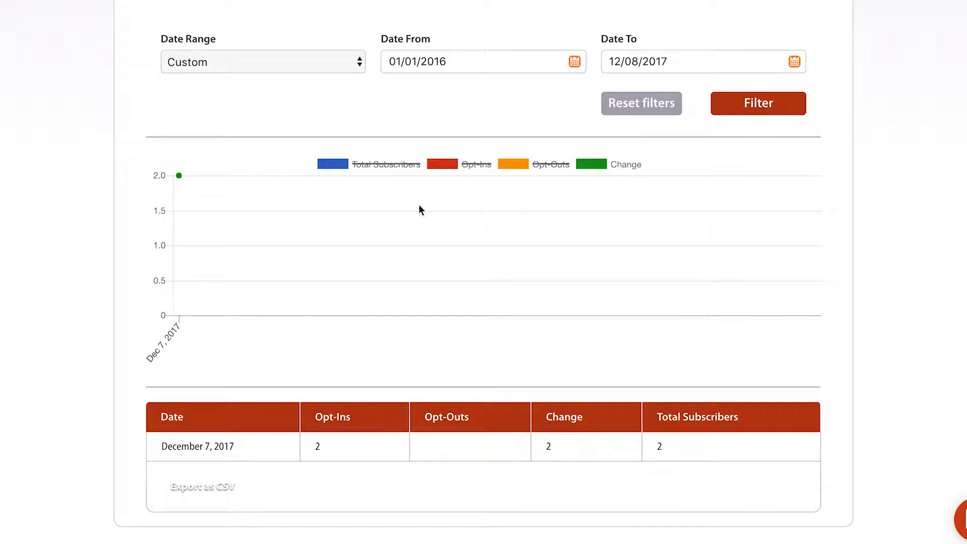
{"action": "scroll", "coordinate": [604, 226], "scroll_direction": "up", "scroll_amount": 3}
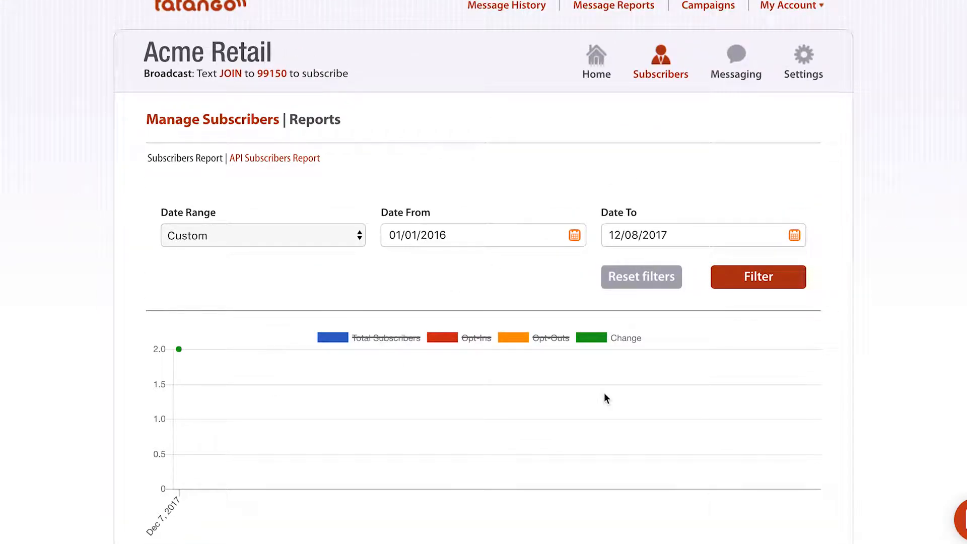
{"action": "scroll", "coordinate": [606, 398], "scroll_direction": "up", "scroll_amount": 1}
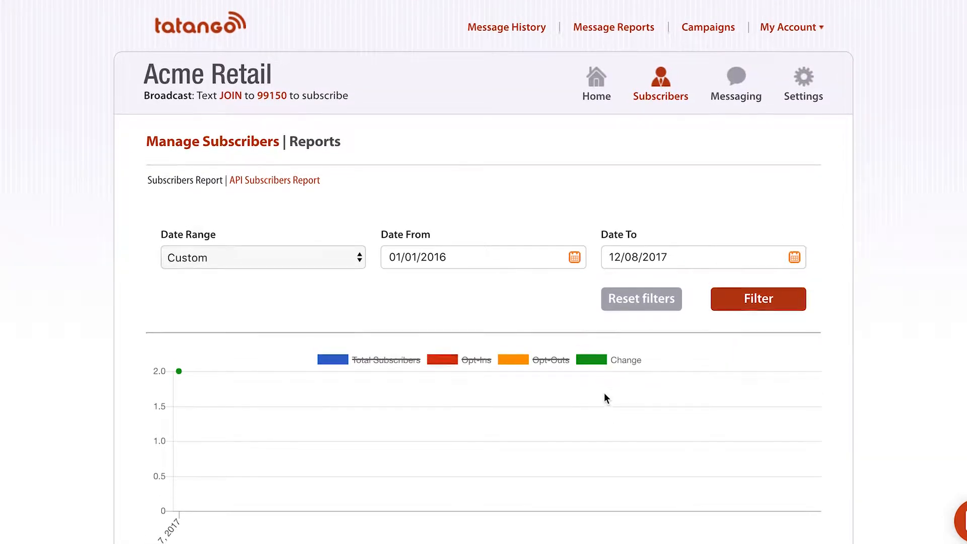
Open Sent Text Messages and point out its heading and the message sends export option.
{"action": "left_click", "coordinate": [248, 142]}
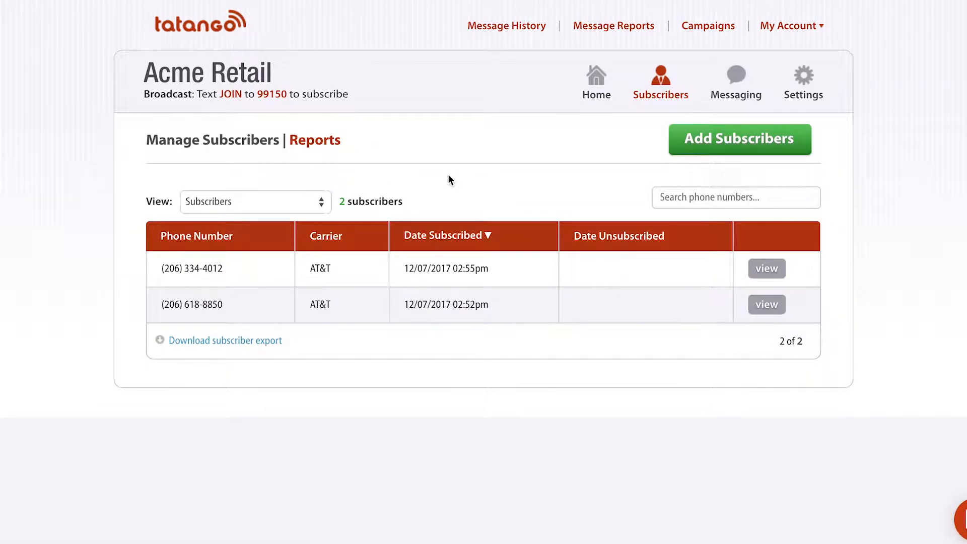
{"action": "left_click", "coordinate": [735, 81]}
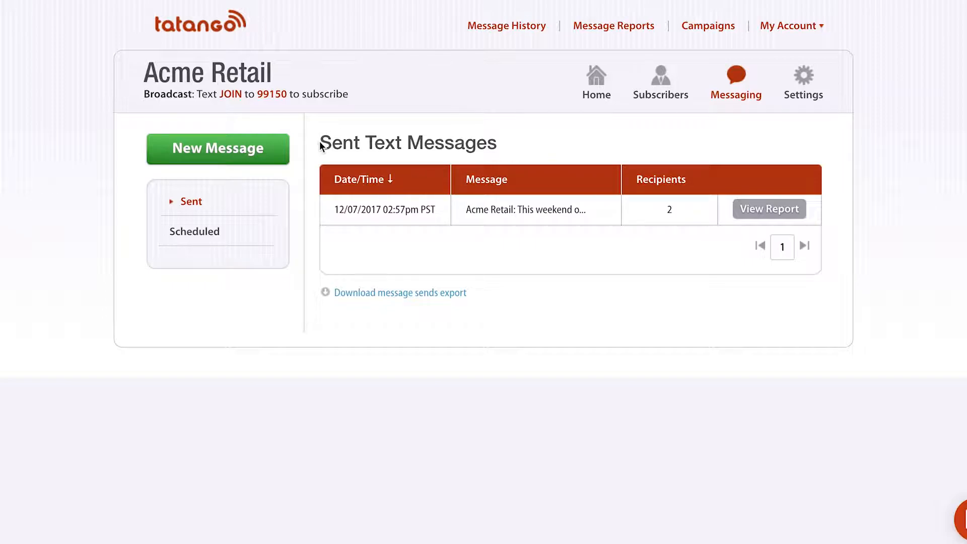
{"action": "left_click_drag", "start_coordinate": [321, 142], "coordinate": [497, 145]}
{"action": "left_click", "coordinate": [496, 144]}
{"action": "left_click_drag", "start_coordinate": [467, 294], "coordinate": [334, 296]}
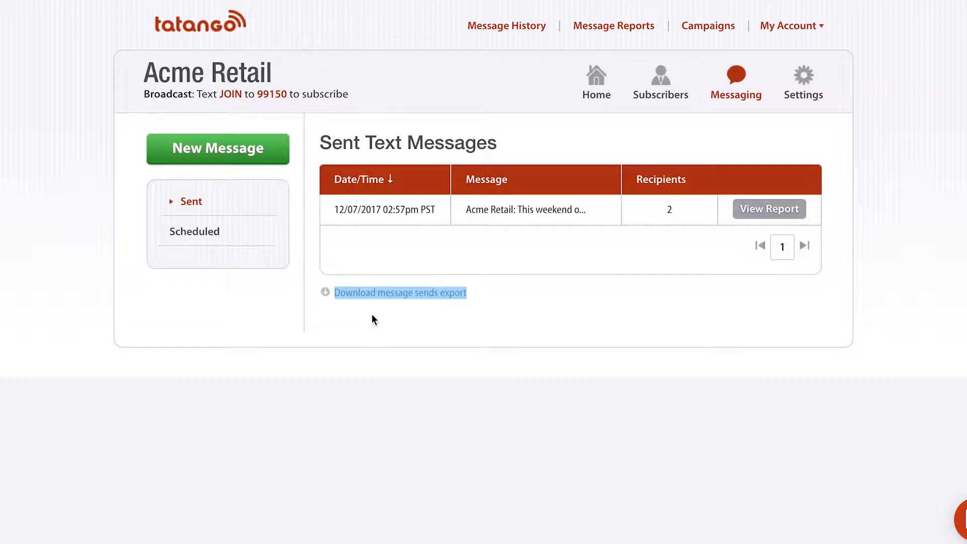
{"action": "left_click", "coordinate": [515, 304]}
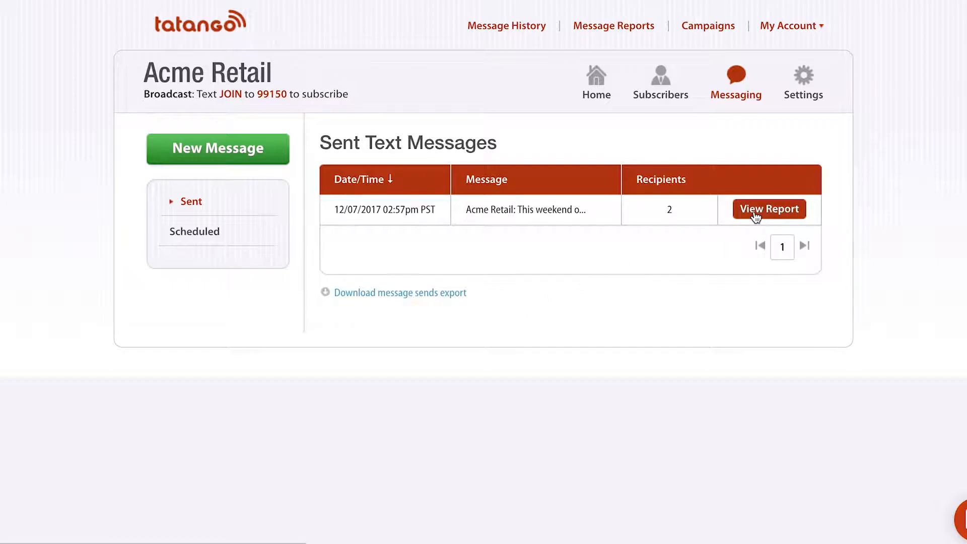
Open the sent message's delivery report and highlight its full message text.
{"action": "left_click", "coordinate": [756, 216]}
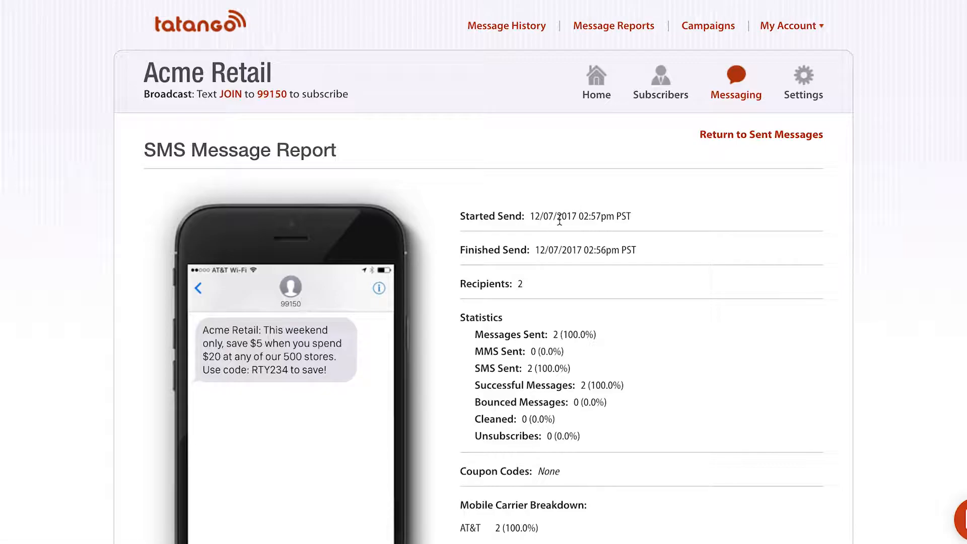
{"action": "scroll", "coordinate": [559, 220], "scroll_direction": "down", "scroll_amount": 3}
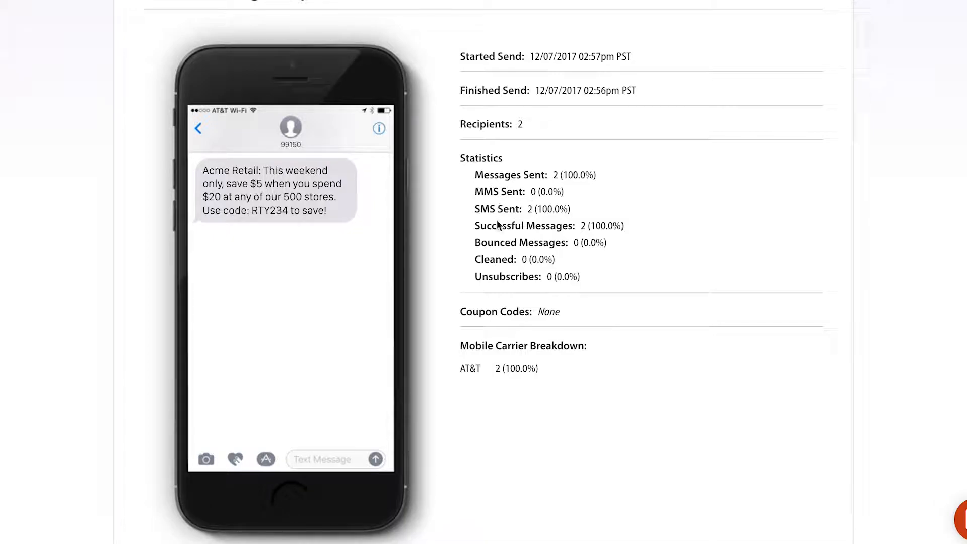
{"action": "scroll", "coordinate": [501, 254], "scroll_direction": "down", "scroll_amount": 1}
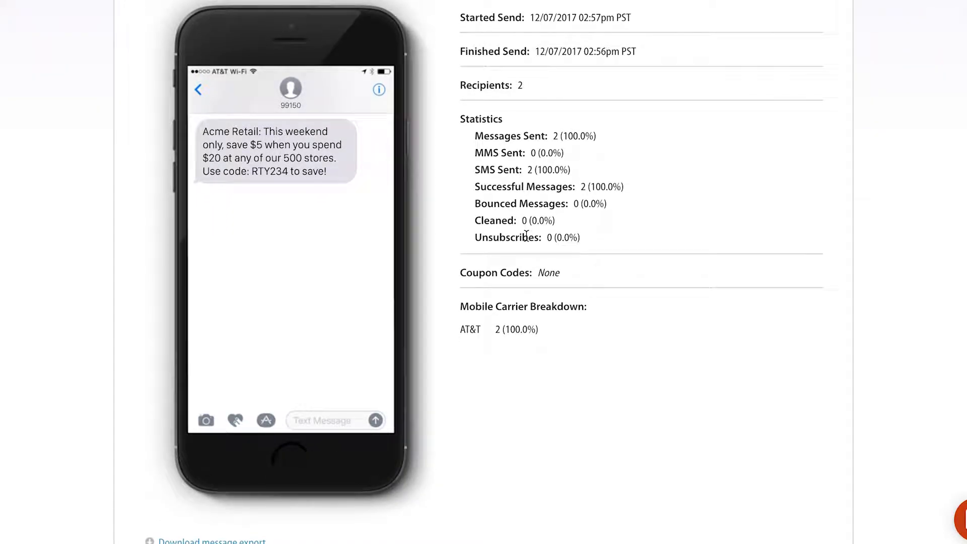
{"action": "scroll", "coordinate": [526, 235], "scroll_direction": "down", "scroll_amount": 1}
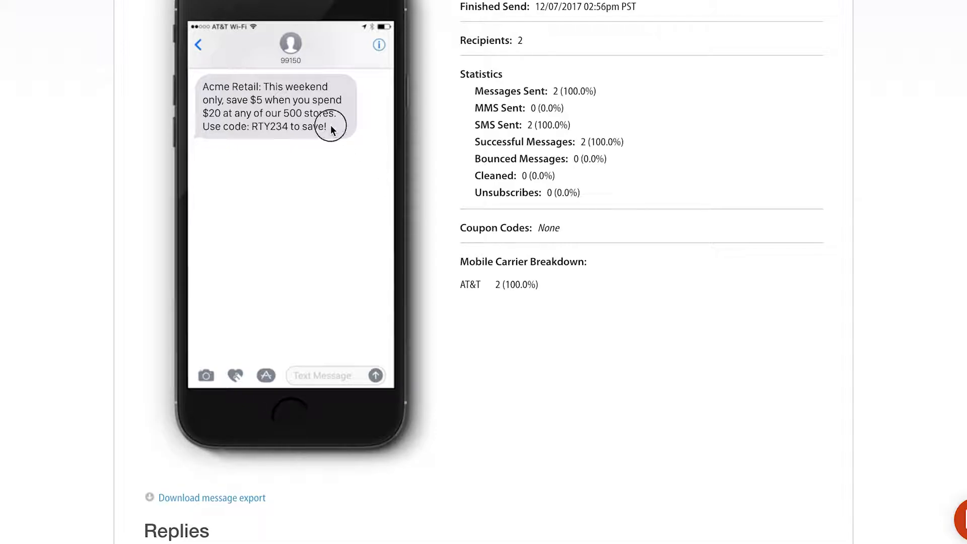
{"action": "left_click_drag", "start_coordinate": [330, 125], "coordinate": [205, 86]}
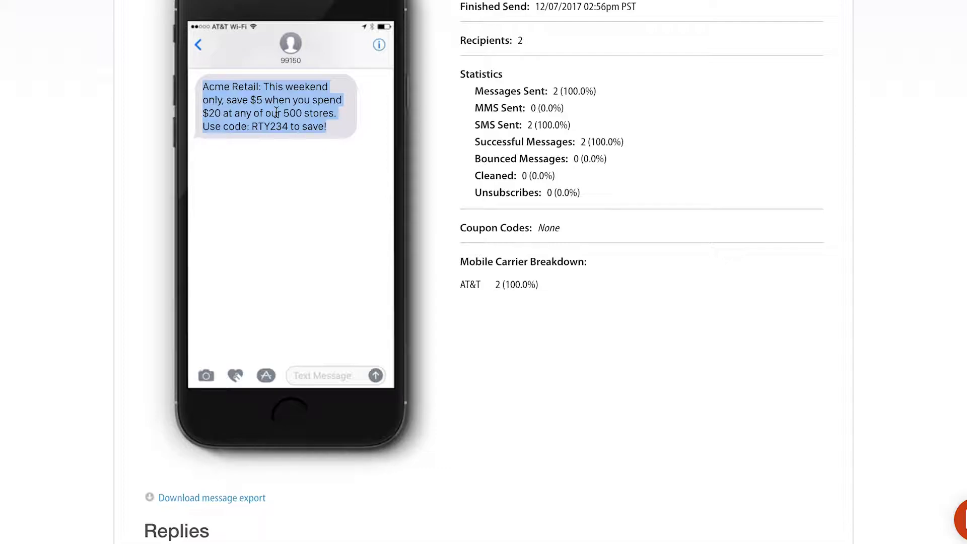
{"action": "scroll", "coordinate": [276, 112], "scroll_direction": "down", "scroll_amount": 1}
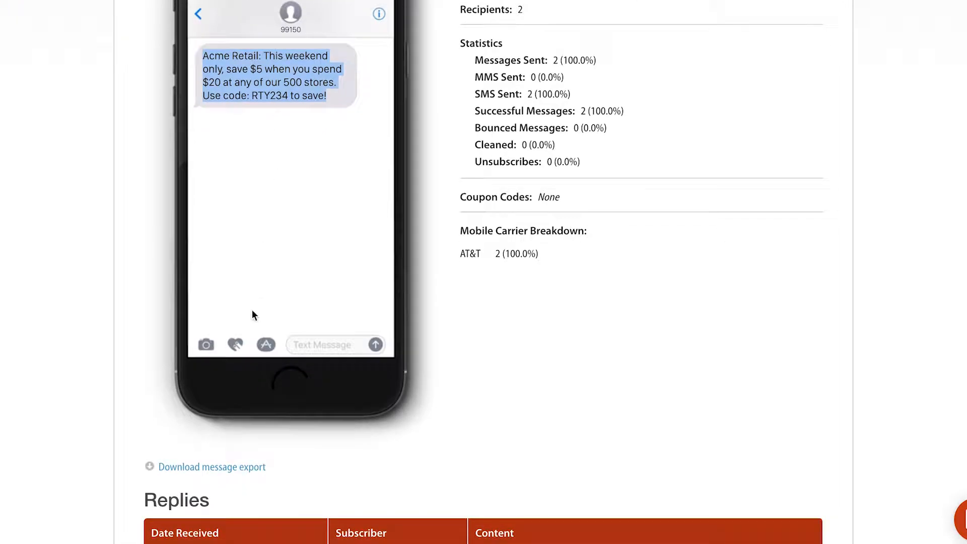
{"action": "left_click", "coordinate": [268, 468]}
Point out the export option and the subscriber's reply, then open the replier's profile.
{"action": "left_click_drag", "start_coordinate": [269, 467], "coordinate": [151, 468]}
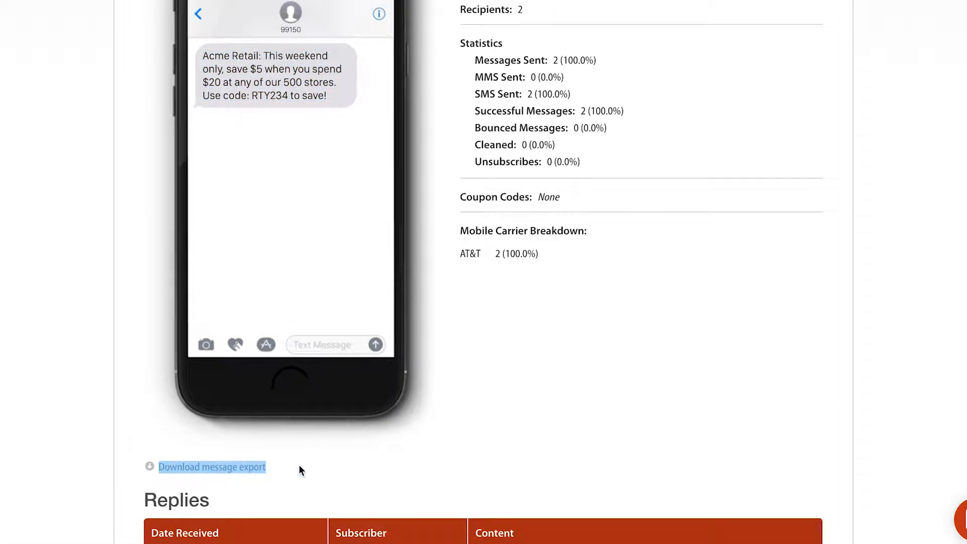
{"action": "scroll", "coordinate": [299, 468], "scroll_direction": "down", "scroll_amount": 3}
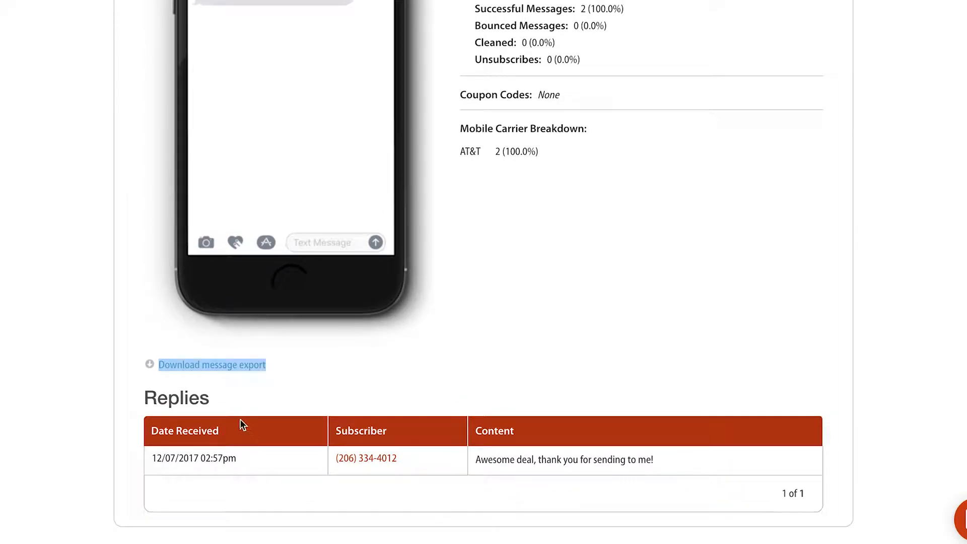
{"action": "left_click", "coordinate": [233, 405]}
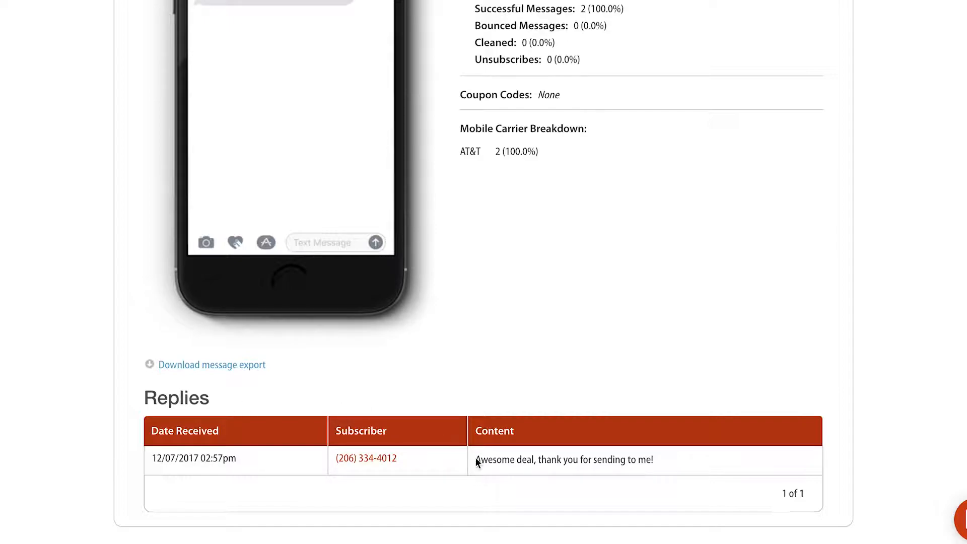
{"action": "left_click_drag", "start_coordinate": [476, 460], "coordinate": [662, 470]}
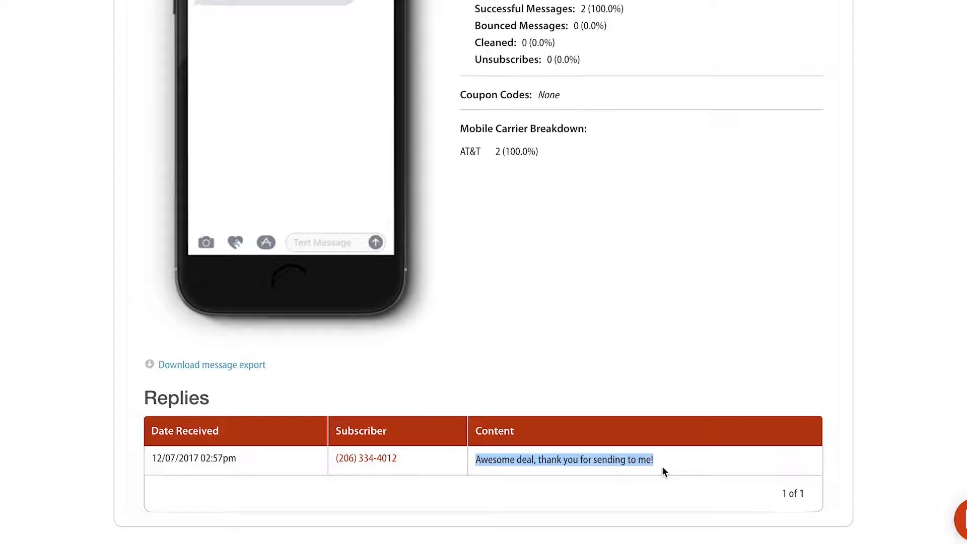
{"action": "left_click", "coordinate": [364, 459]}
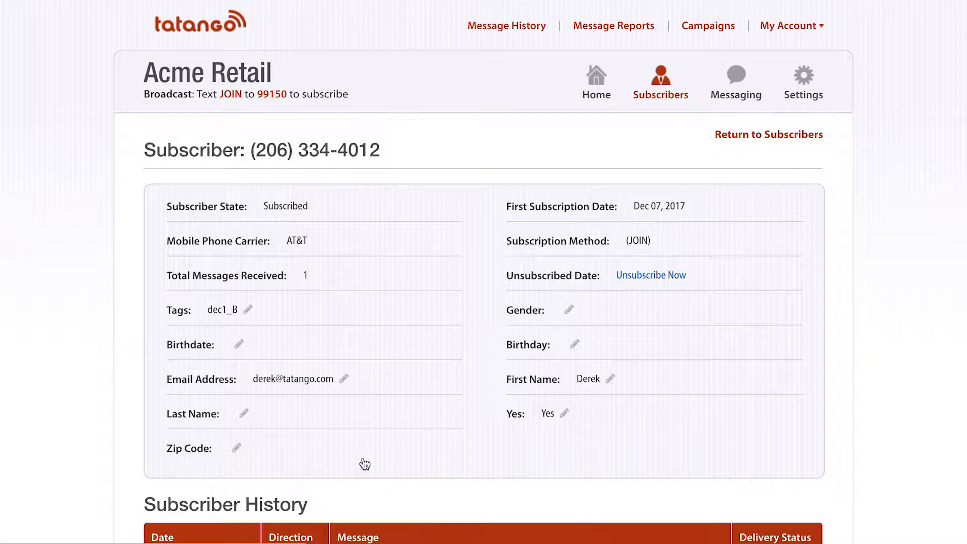
Scroll through the subscriber's history, then return to Sent Text Messages.
{"action": "scroll", "coordinate": [341, 335], "scroll_direction": "down", "scroll_amount": 7}
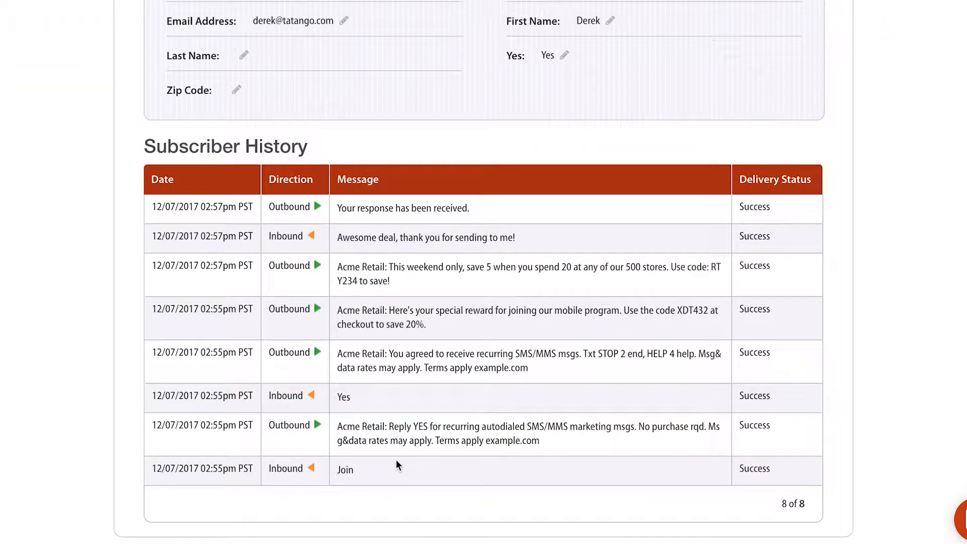
{"action": "scroll", "coordinate": [397, 461], "scroll_direction": "up", "scroll_amount": 7}
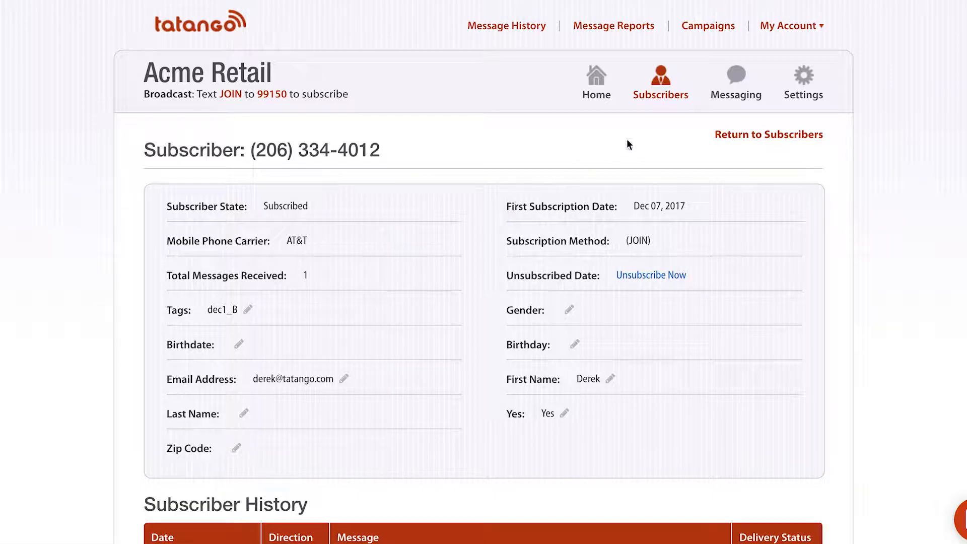
{"action": "left_click", "coordinate": [736, 85]}
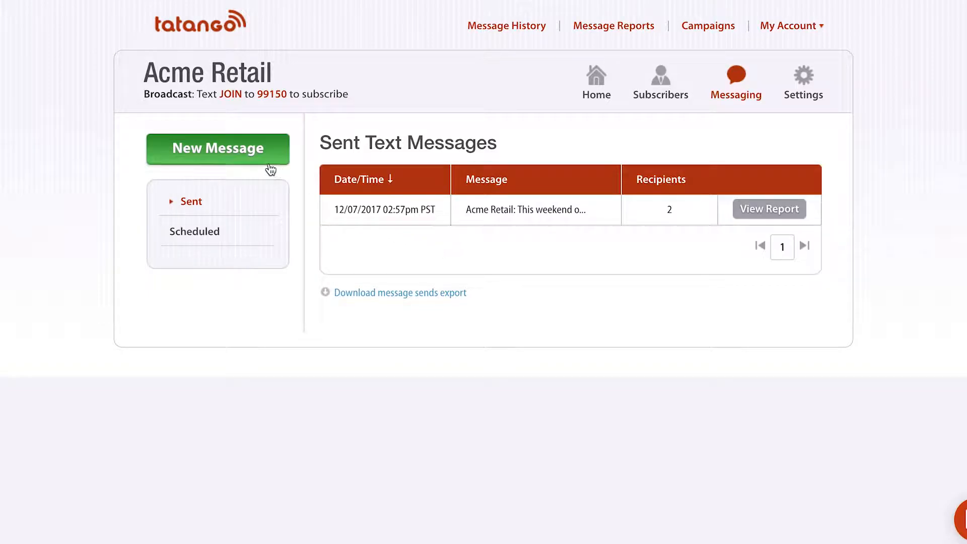
Start a new message, switch it to MMS, and place the cursor in the subject field.
{"action": "left_click", "coordinate": [209, 157]}
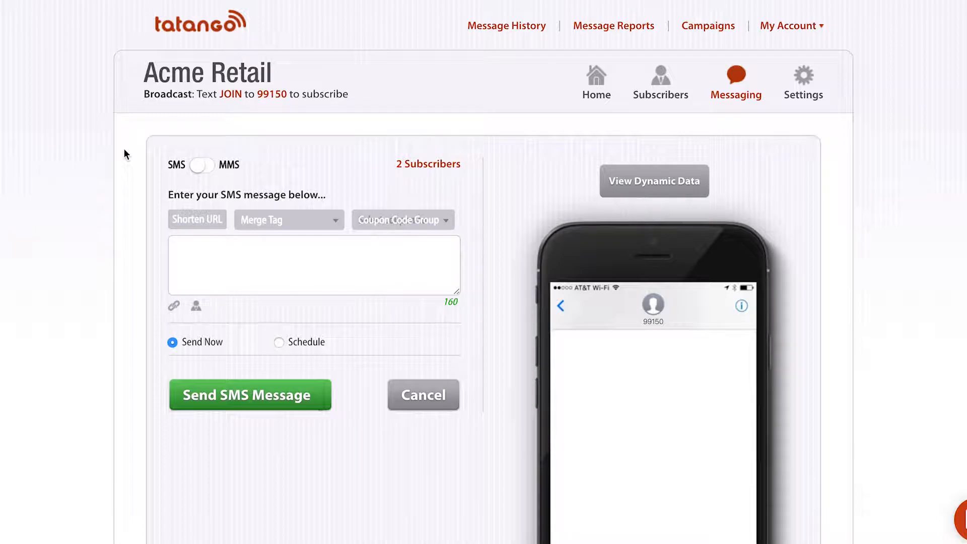
{"action": "left_click", "coordinate": [203, 167]}
{"action": "scroll", "coordinate": [204, 172], "scroll_direction": "down", "scroll_amount": 3}
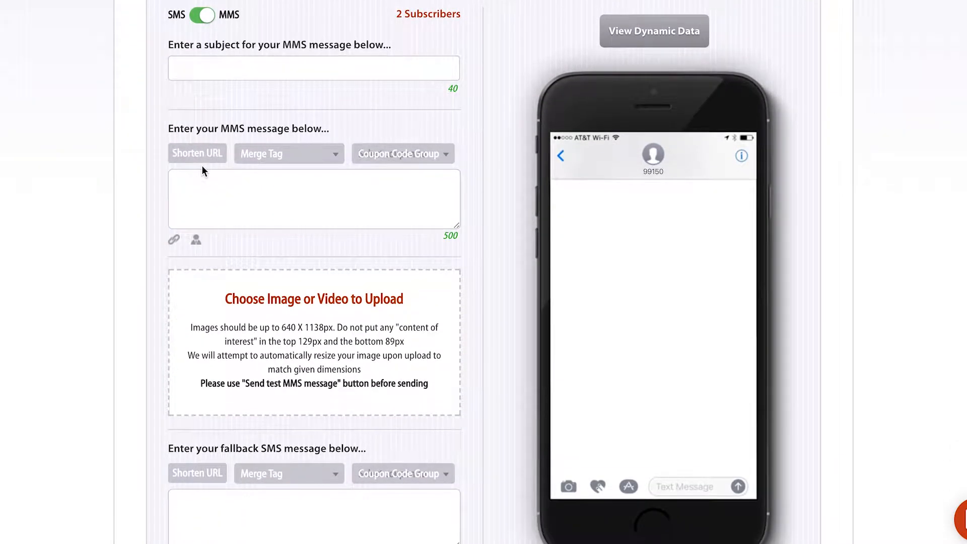
{"action": "left_click", "coordinate": [211, 70]}
Enter the MMS subject 'This is the subject line'.
{"action": "type", "text": "Thi si"}
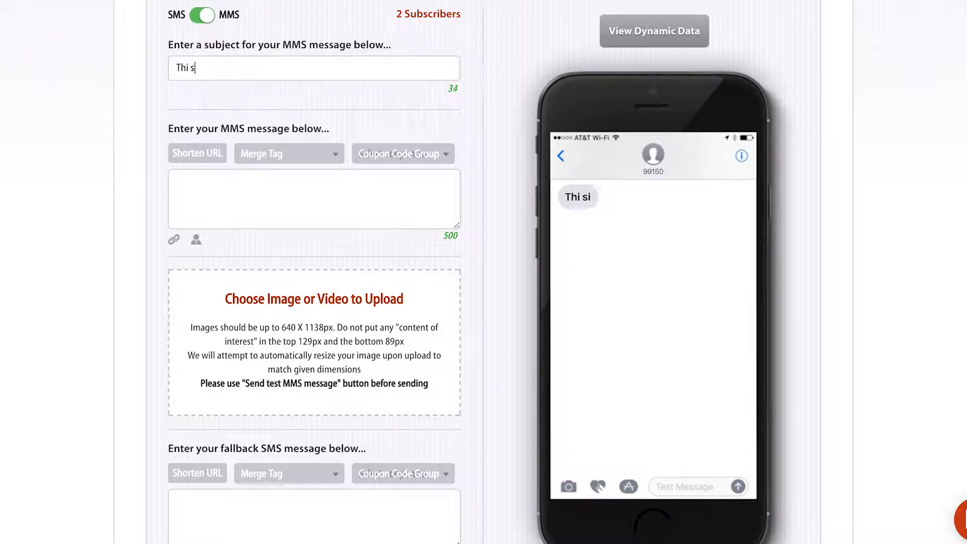
{"action": "key", "text": "BackSpace"}
{"action": "key", "text": "BackSpace"}
{"action": "key", "text": "BackSpace"}
{"action": "type", "text": "s is the subj"}
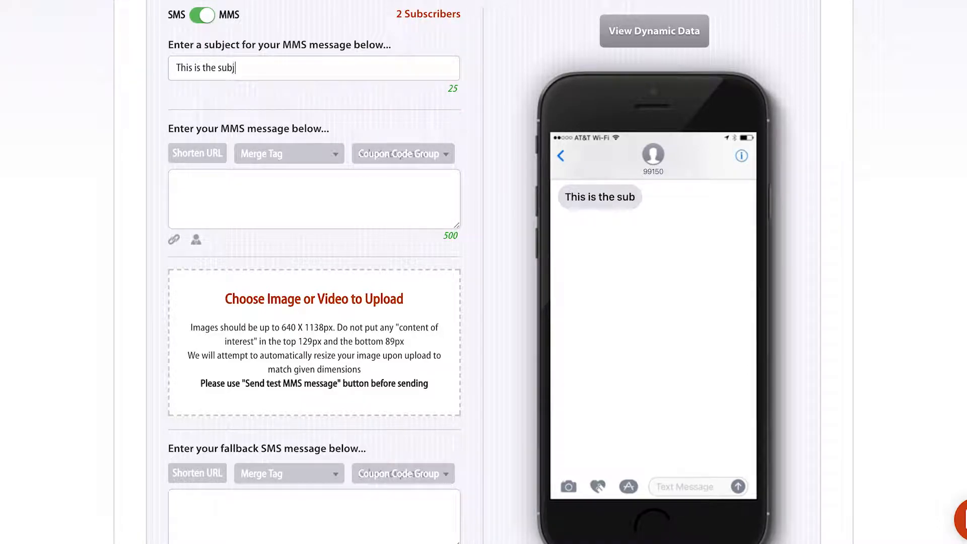
{"action": "type", "text": "ect line"}
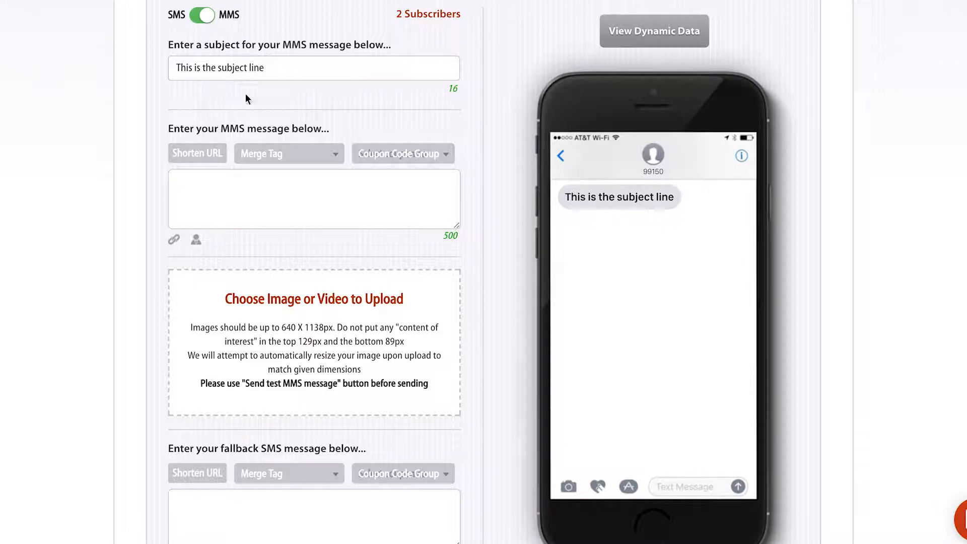
{"action": "triple_click", "coordinate": [211, 66]}
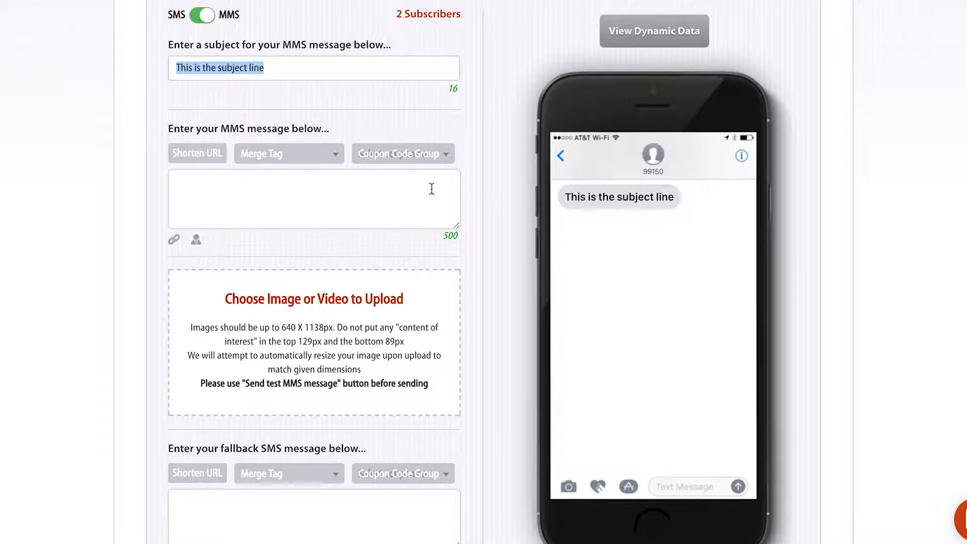
Write the MMS body 'this is my special text message promotion.'.
{"action": "left_click", "coordinate": [413, 188]}
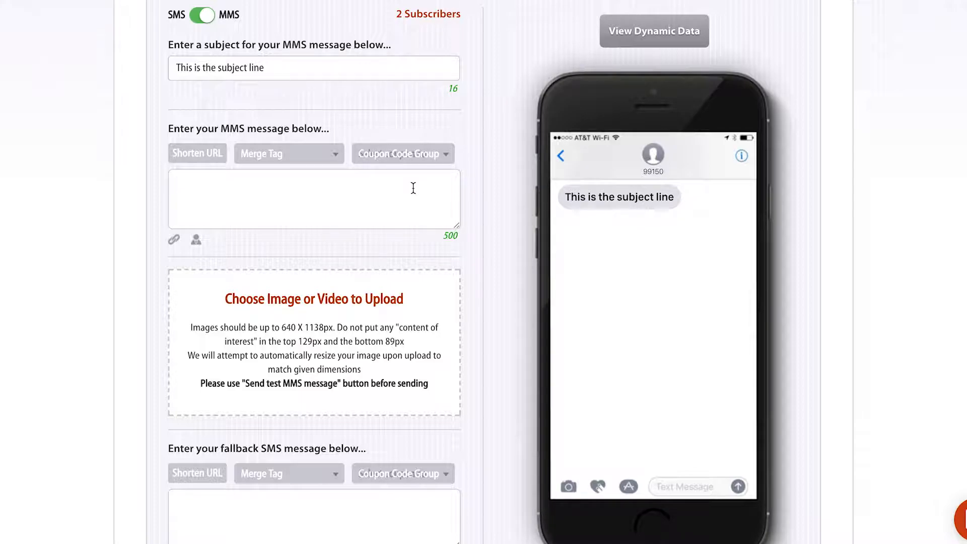
{"action": "type", "text": "this is m"}
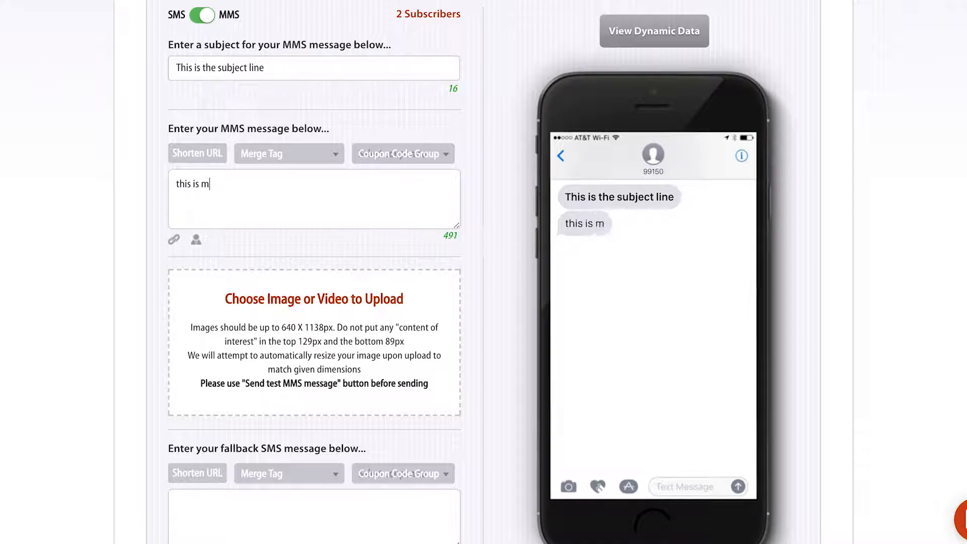
{"action": "type", "text": "y sepcial"}
{"action": "key", "text": "BackSpace"}
{"action": "key", "text": "BackSpace"}
{"action": "key", "text": "BackSpace"}
{"action": "key", "text": "BackSpace"}
{"action": "key", "text": "BackSpace"}
{"action": "key", "text": "BackSpace"}
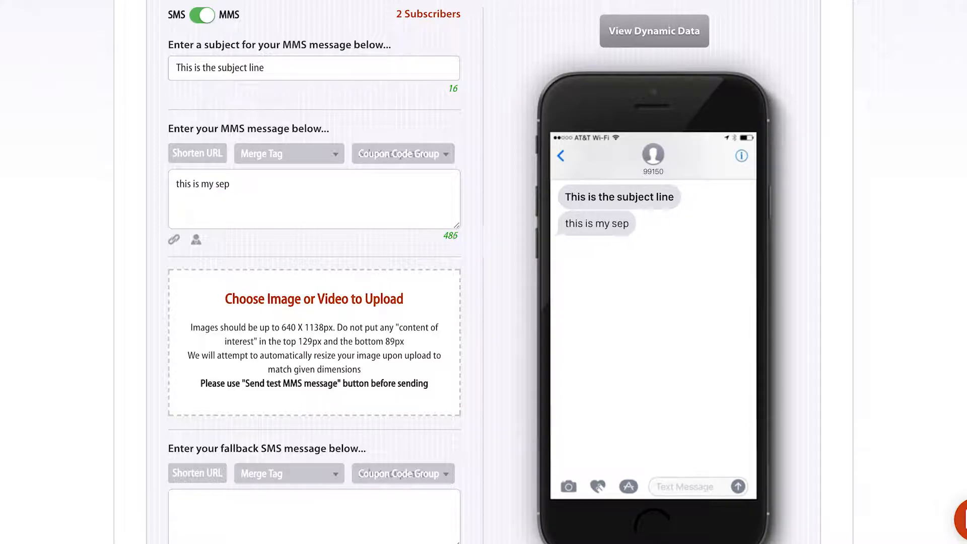
{"action": "type", "text": "pecial tex"}
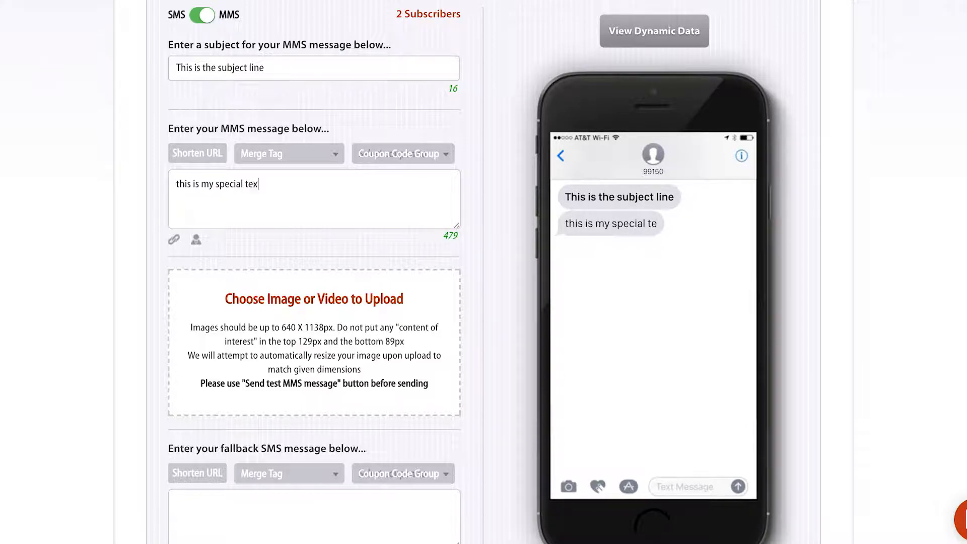
{"action": "type", "text": "t message promotion."}
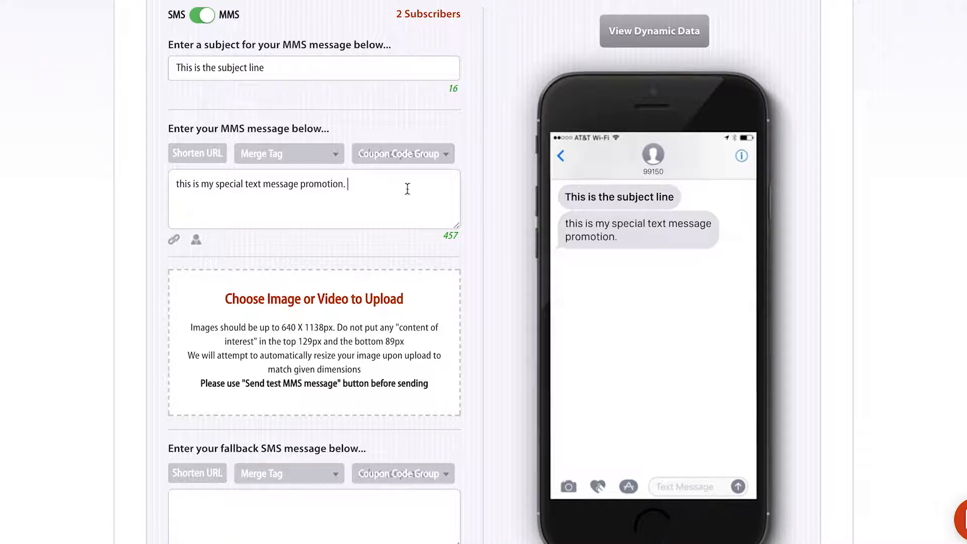
{"action": "scroll", "coordinate": [406, 188], "scroll_direction": "down", "scroll_amount": 1}
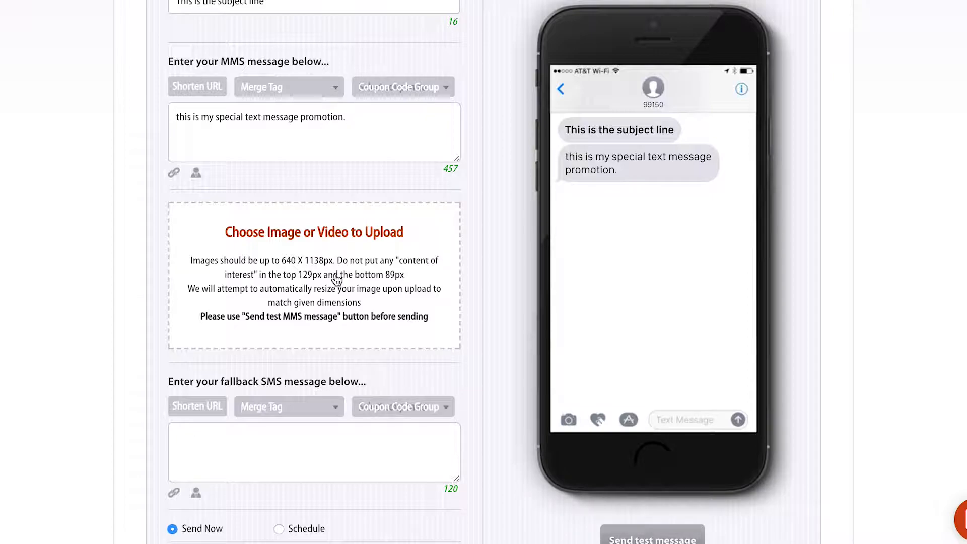
Attach the NikeZoom-33-Blue-3.jpg shoe photo to the MMS.
{"action": "left_click", "coordinate": [291, 266]}
{"action": "left_click", "coordinate": [300, 52]}
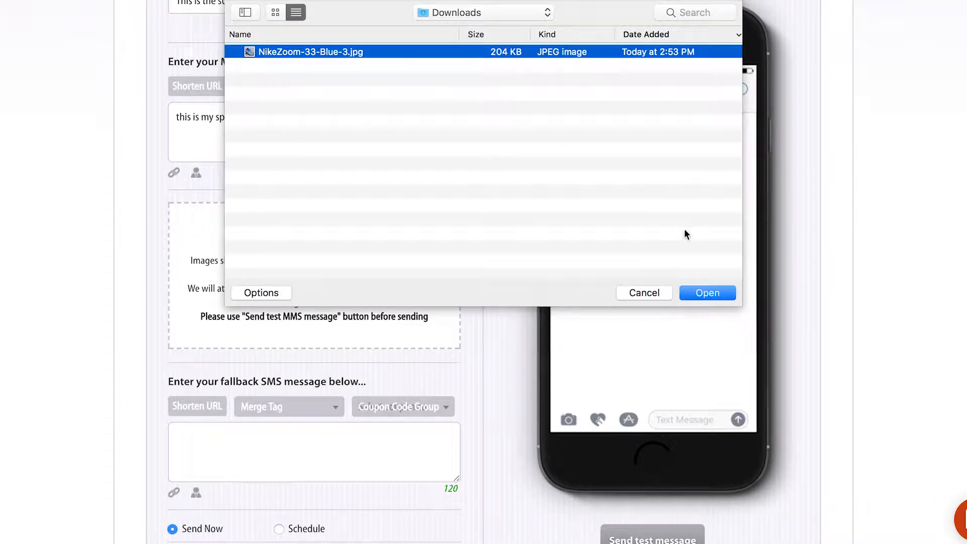
{"action": "left_click", "coordinate": [705, 293]}
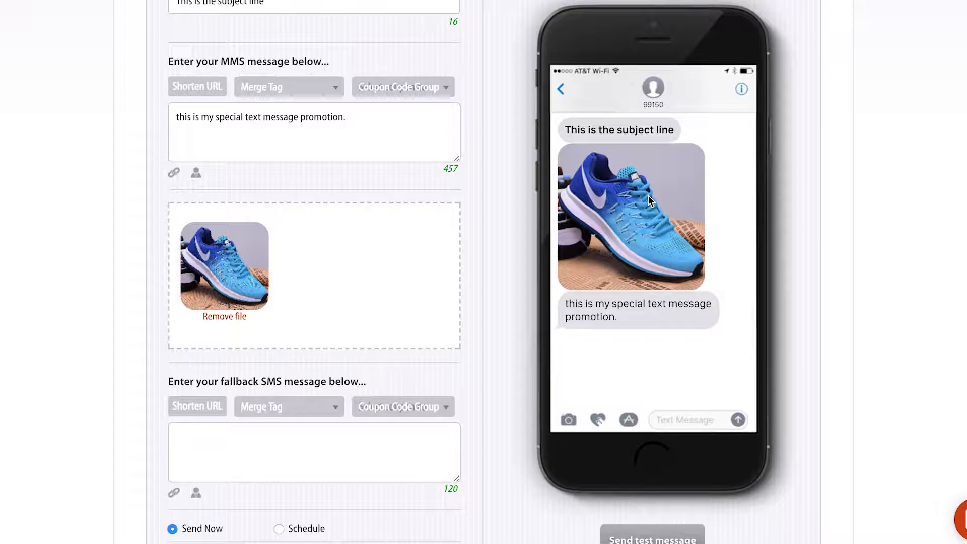
Add the fallback SMS 'this is my fallback message.', then switch back to plain SMS.
{"action": "type", "text": "this is my fallback me"}
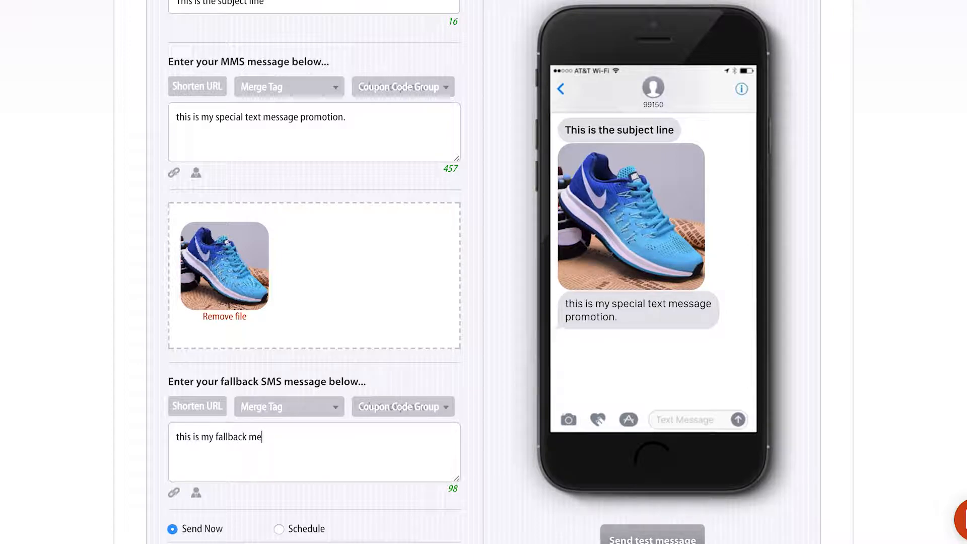
{"action": "type", "text": "ssage."}
{"action": "scroll", "coordinate": [478, 272], "scroll_direction": "up", "scroll_amount": 2}
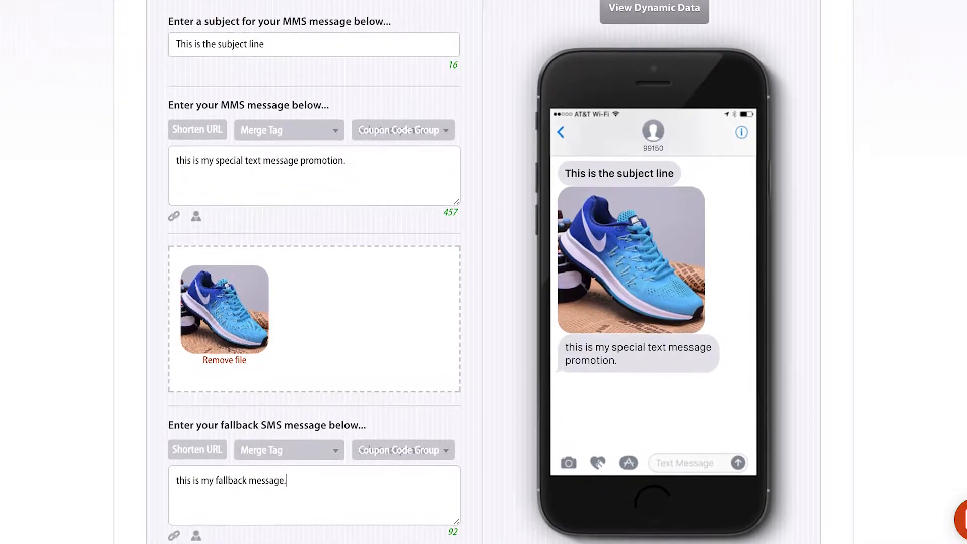
{"action": "scroll", "coordinate": [484, 272], "scroll_direction": "down", "scroll_amount": 1}
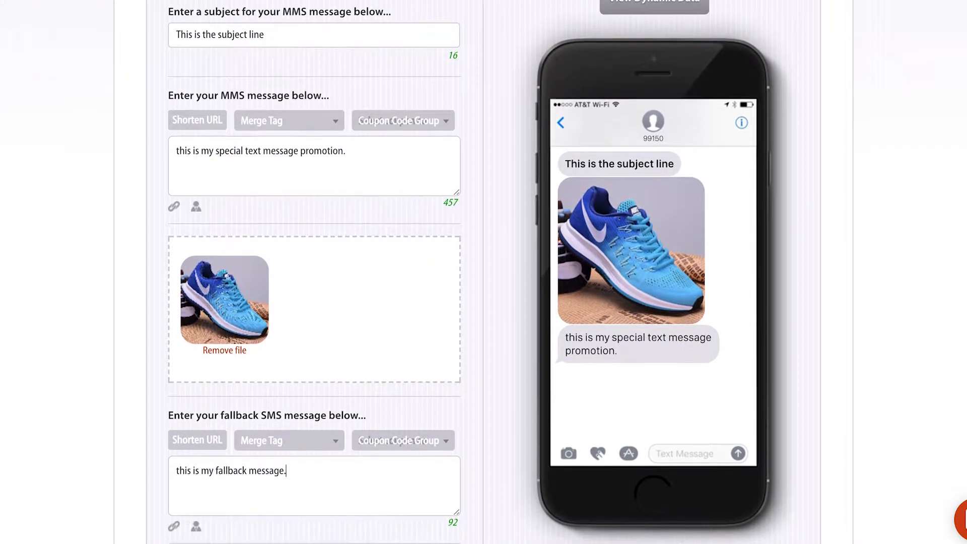
{"action": "scroll", "coordinate": [484, 272], "scroll_direction": "up", "scroll_amount": 1}
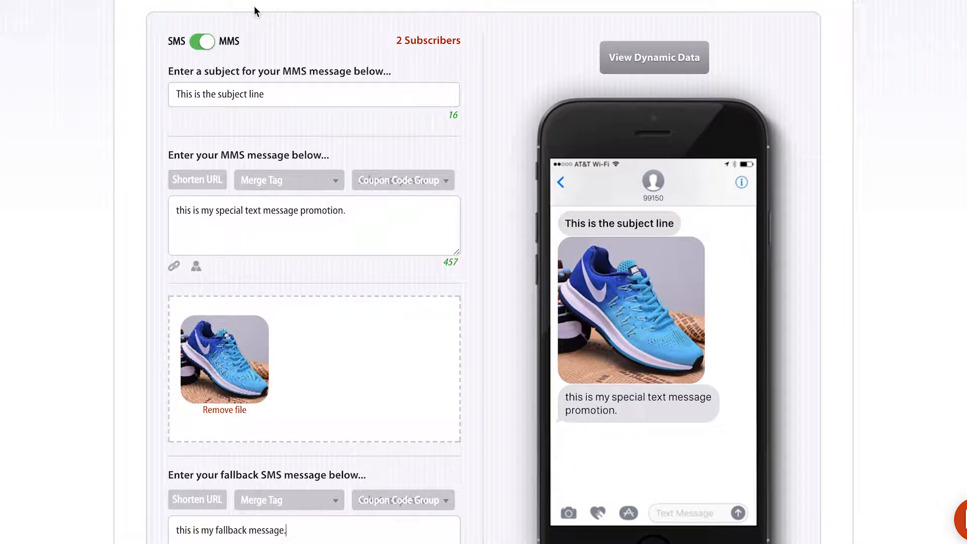
{"action": "left_click", "coordinate": [205, 49]}
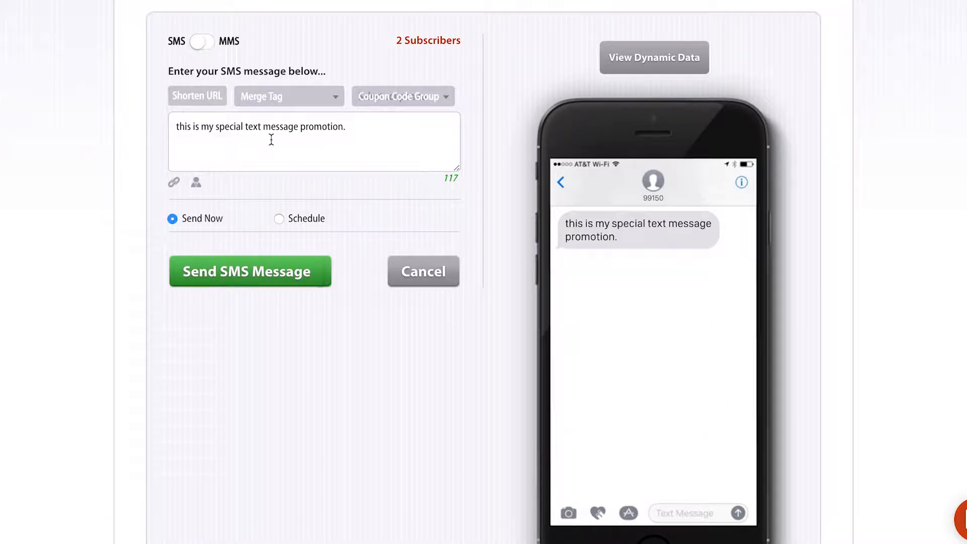
{"action": "left_click", "coordinate": [359, 135]}
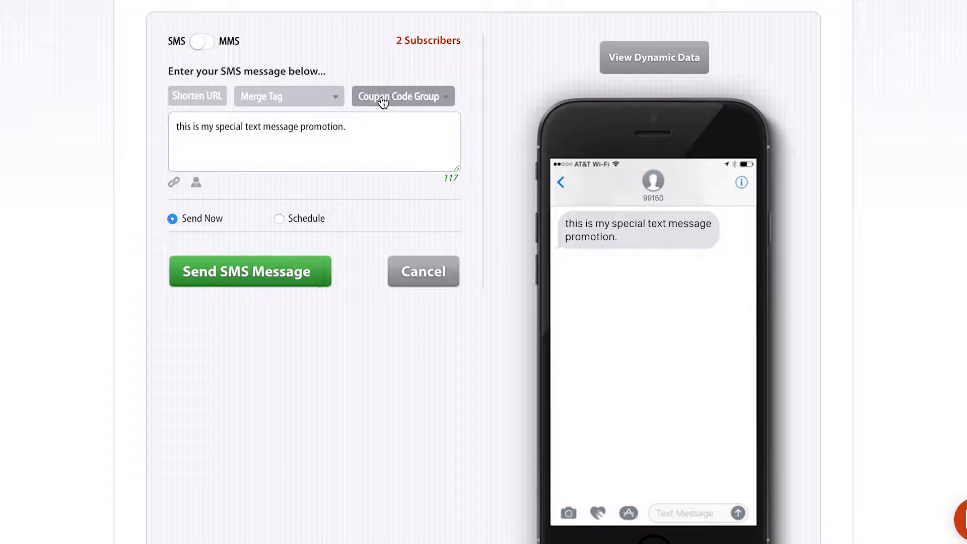
{"action": "left_click", "coordinate": [206, 100]}
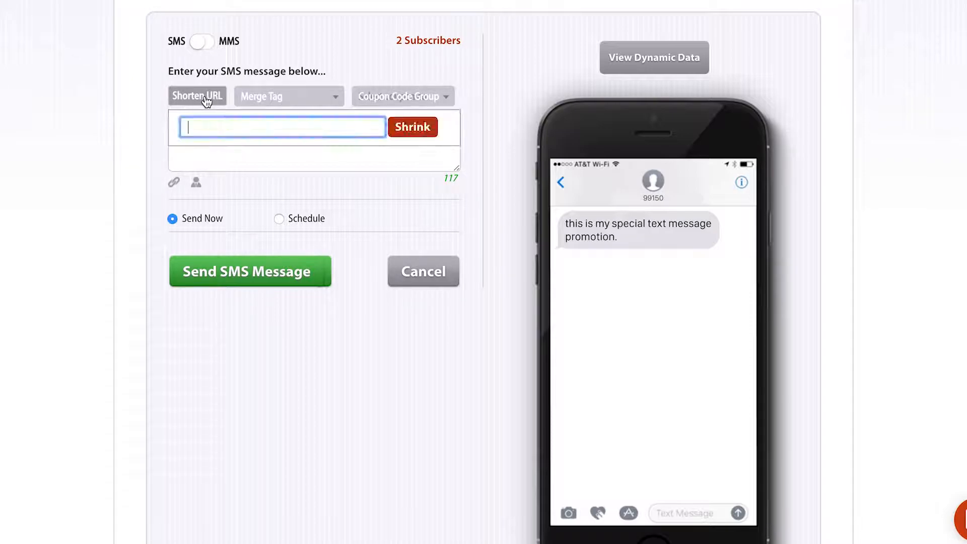
{"action": "type", "text": "www.tatango.com"}
{"action": "left_click", "coordinate": [412, 127]}
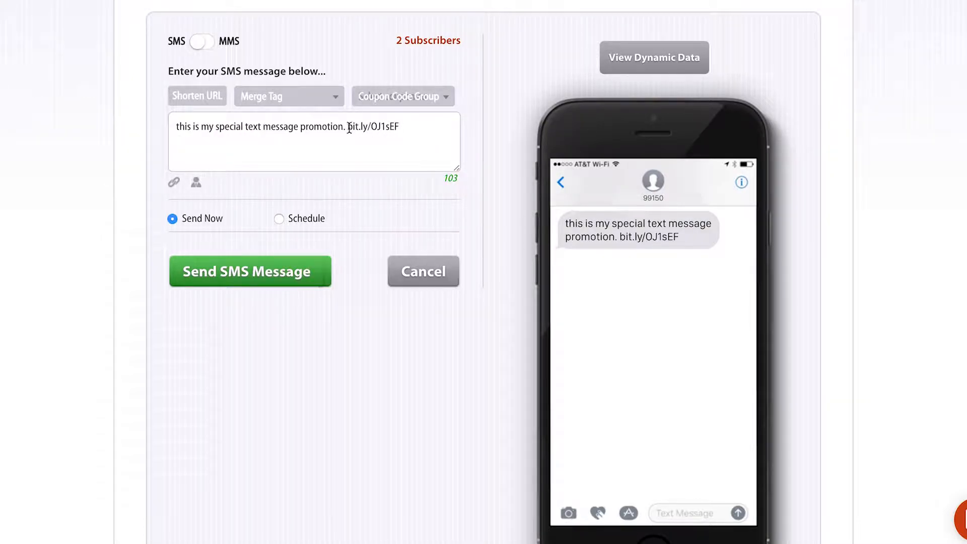
{"action": "left_click_drag", "start_coordinate": [347, 127], "coordinate": [404, 129]}
{"action": "left_click", "coordinate": [404, 129]}
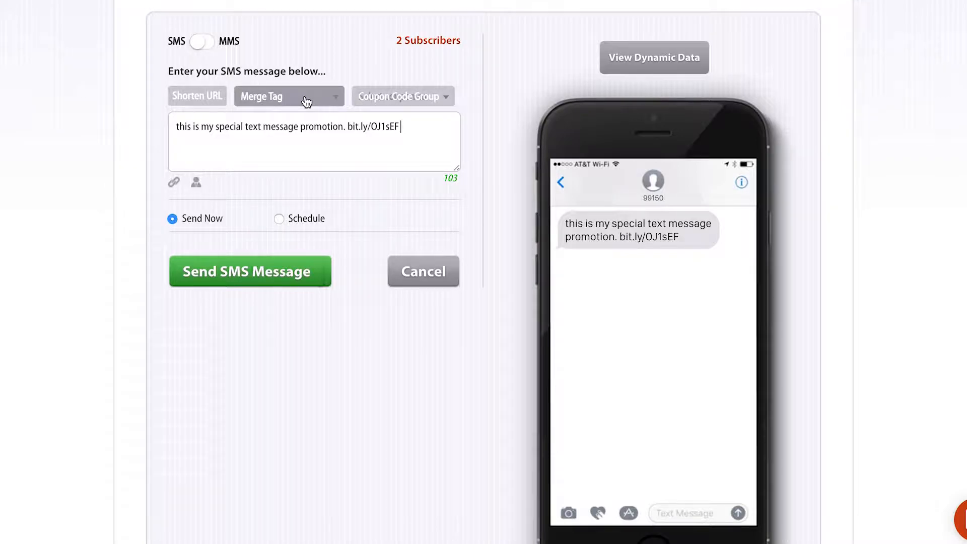
Type 'Hey' at the start of the SMS and insert the {FIRST_NAME} merge tag after it.
{"action": "left_click", "coordinate": [172, 126]}
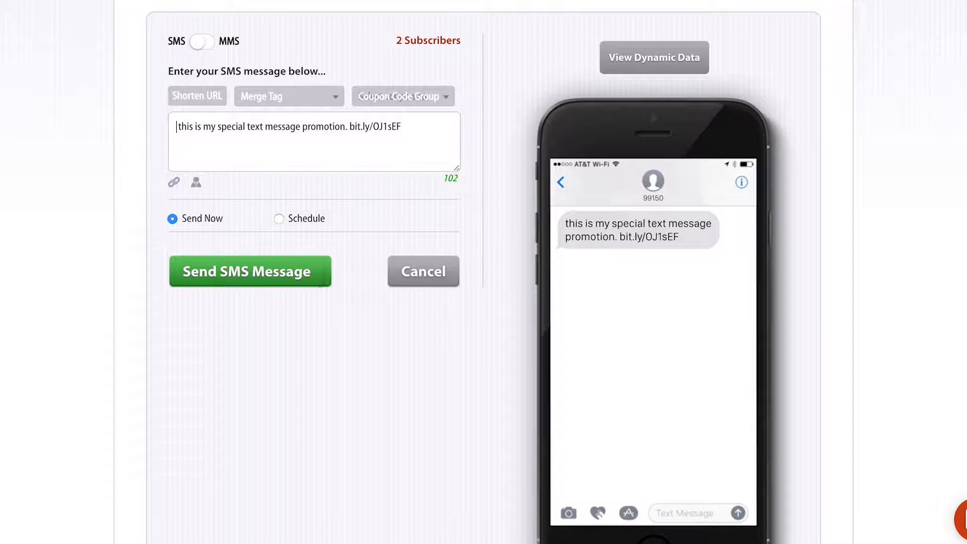
{"action": "type", "text": "Hey"}
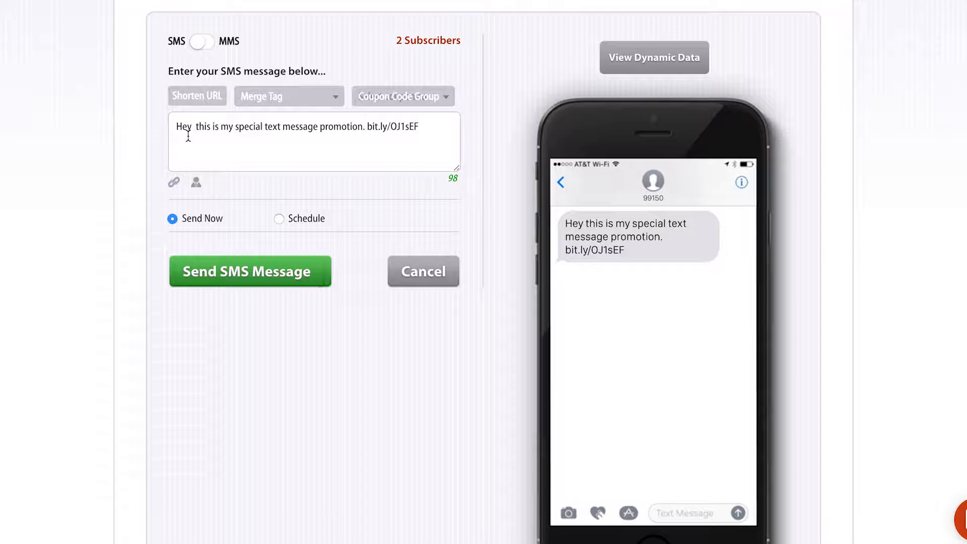
{"action": "left_click", "coordinate": [275, 100]}
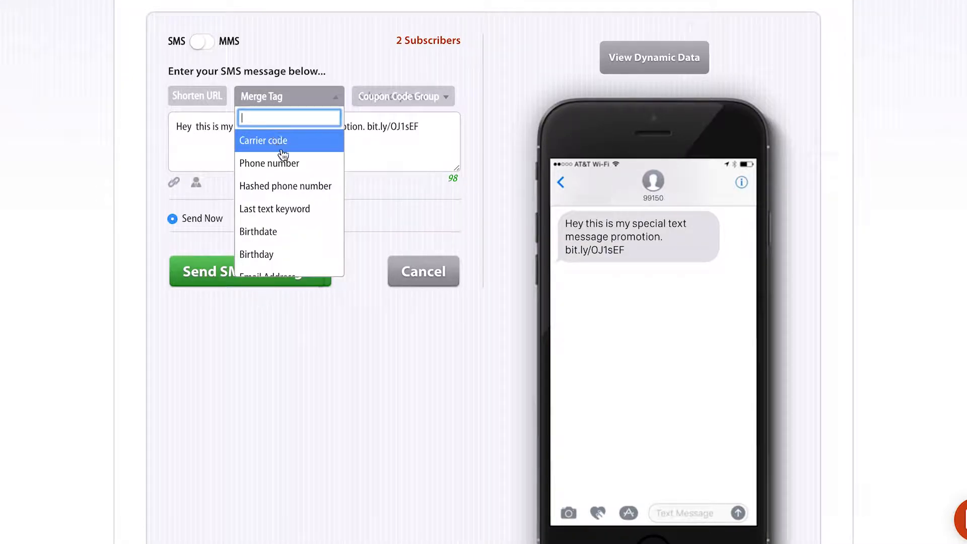
{"action": "scroll", "coordinate": [283, 170], "scroll_direction": "down", "scroll_amount": 3}
{"action": "scroll", "coordinate": [285, 174], "scroll_direction": "down", "scroll_amount": 3}
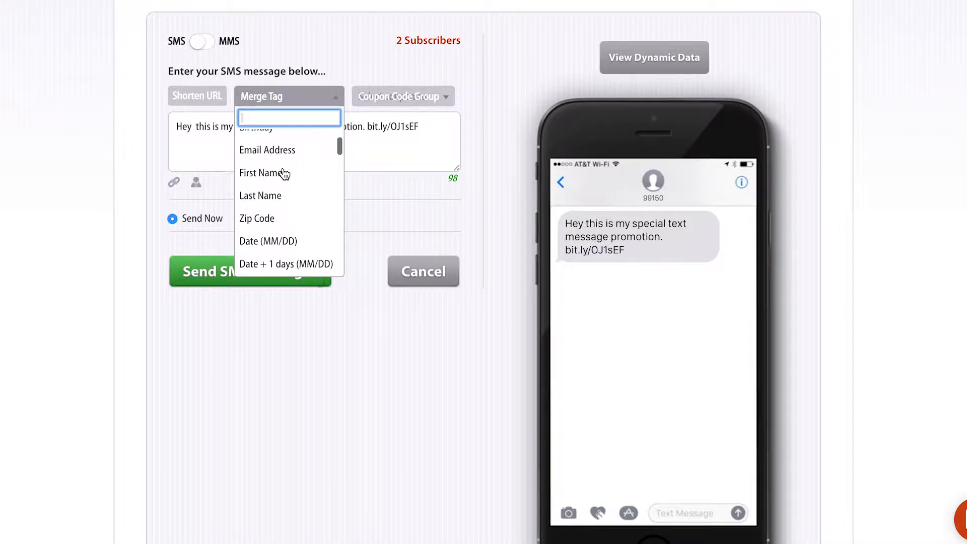
{"action": "scroll", "coordinate": [284, 220], "scroll_direction": "up", "scroll_amount": 2}
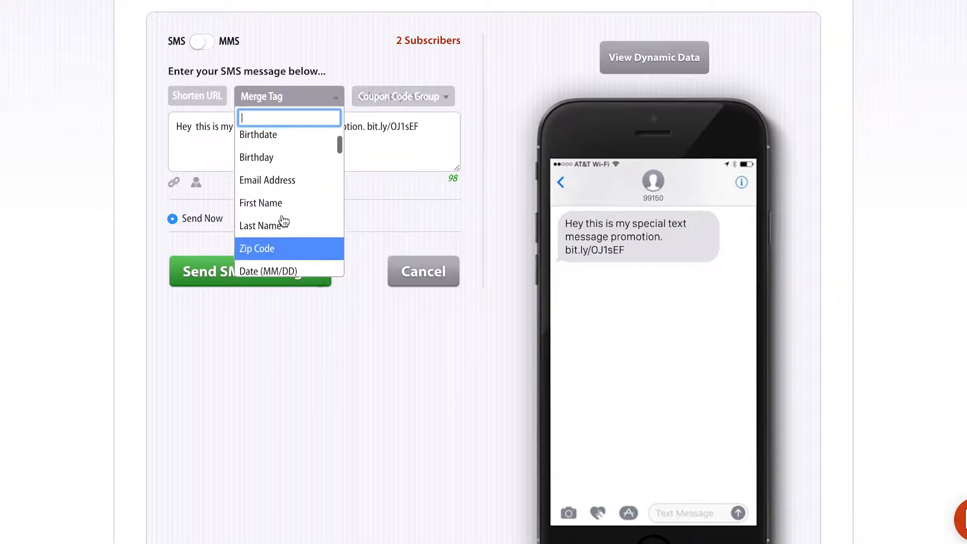
{"action": "left_click", "coordinate": [268, 211]}
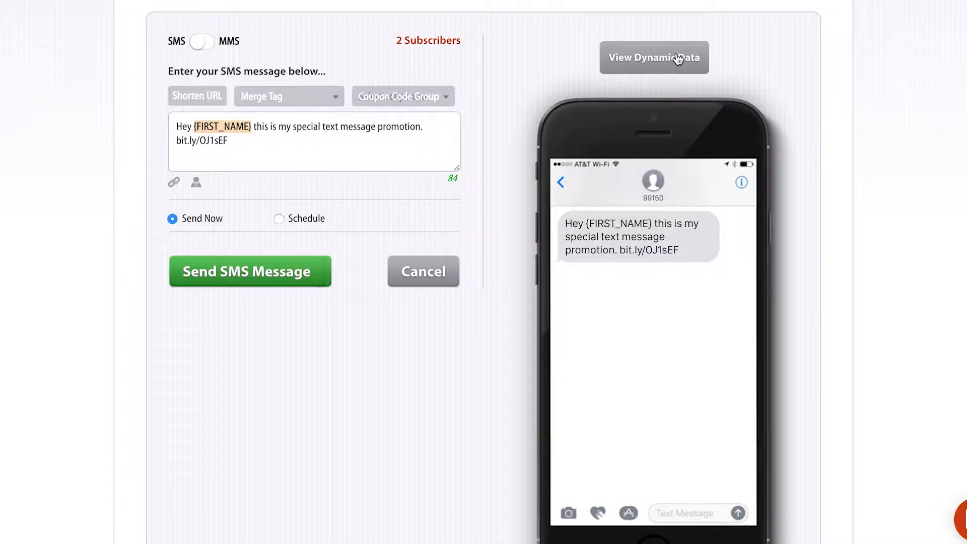
Preview the message with dynamic data for the first subscriber, then the second.
{"action": "left_click", "coordinate": [658, 58]}
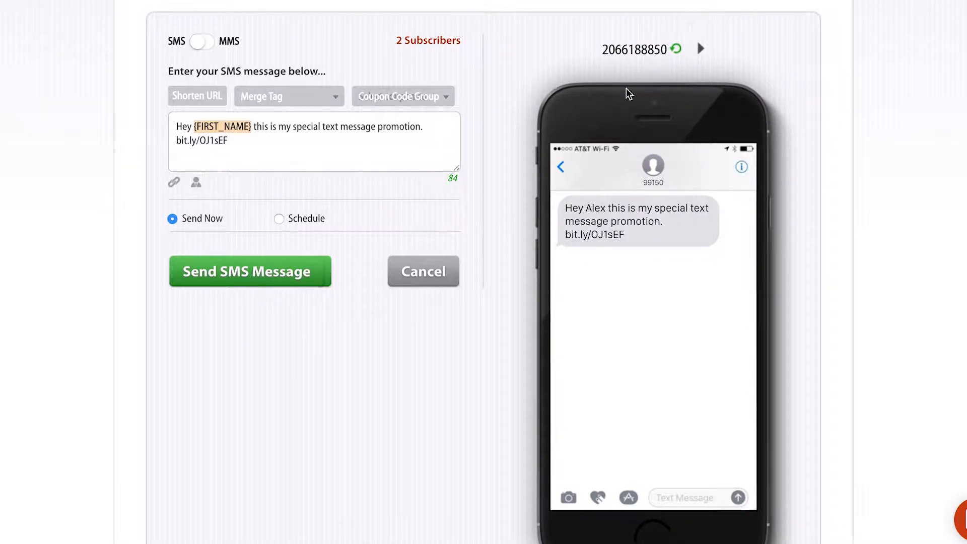
{"action": "left_click_drag", "start_coordinate": [587, 208], "coordinate": [605, 210]}
{"action": "left_click", "coordinate": [605, 210]}
{"action": "left_click", "coordinate": [701, 49]}
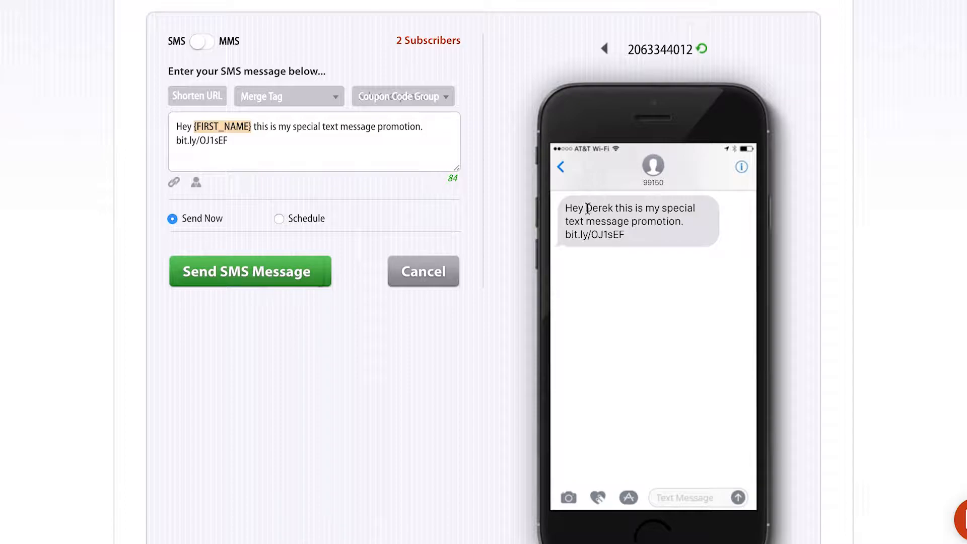
{"action": "left_click_drag", "start_coordinate": [587, 208], "coordinate": [612, 208]}
{"action": "left_click", "coordinate": [613, 208]}
Browse and close the merge tag list, then view the coupon code groups list.
{"action": "left_click", "coordinate": [265, 96]}
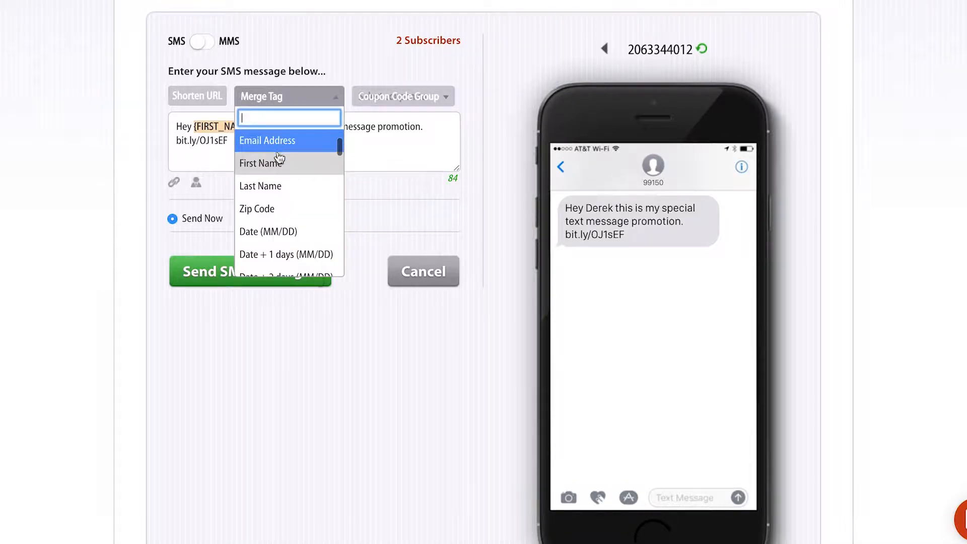
{"action": "scroll", "coordinate": [285, 154], "scroll_direction": "up", "scroll_amount": 3}
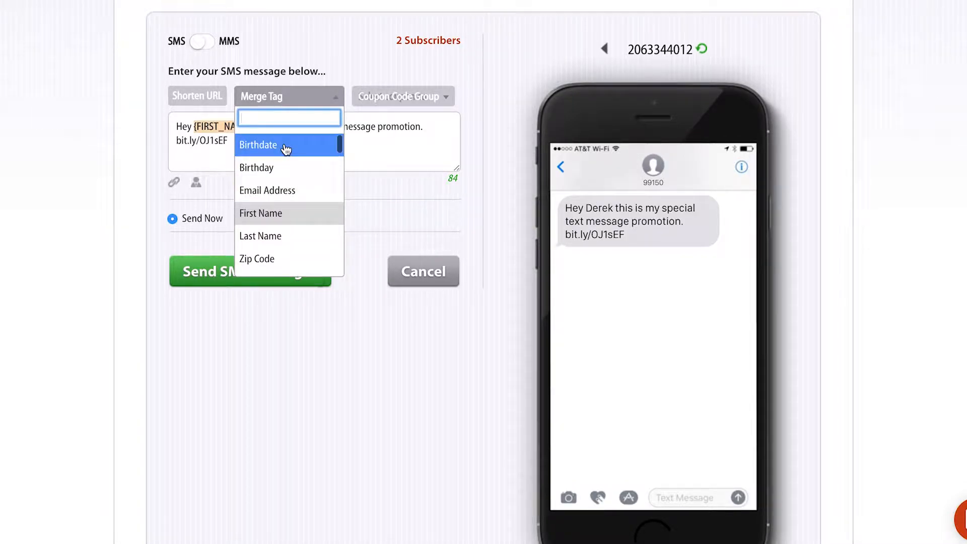
{"action": "scroll", "coordinate": [286, 150], "scroll_direction": "up", "scroll_amount": 3}
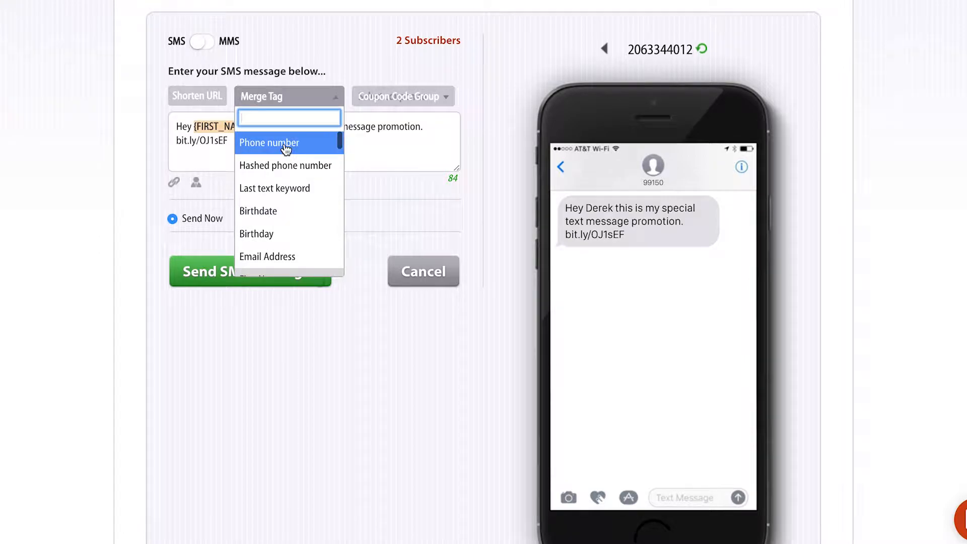
{"action": "scroll", "coordinate": [289, 150], "scroll_direction": "up", "scroll_amount": 1}
{"action": "left_click", "coordinate": [384, 144]}
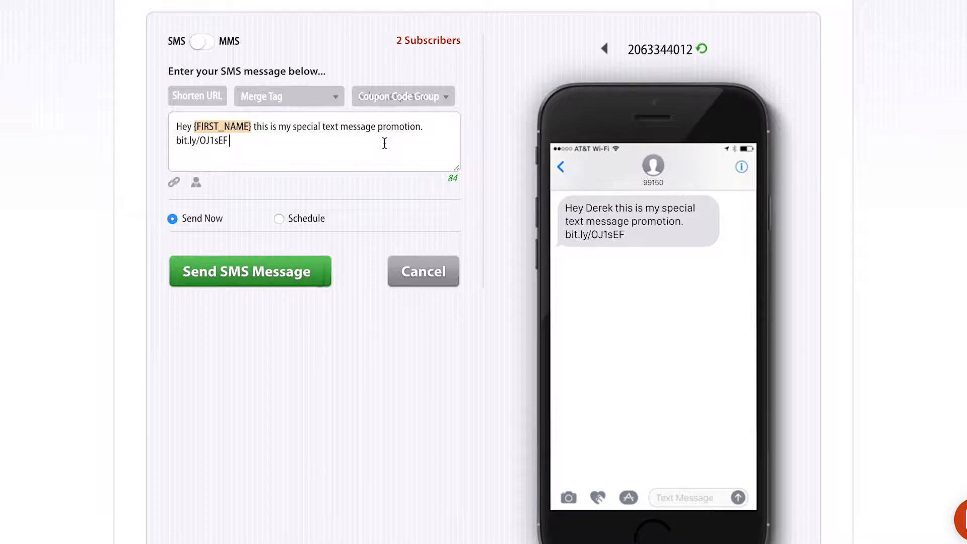
{"action": "left_click", "coordinate": [409, 103]}
{"action": "left_click", "coordinate": [409, 103]}
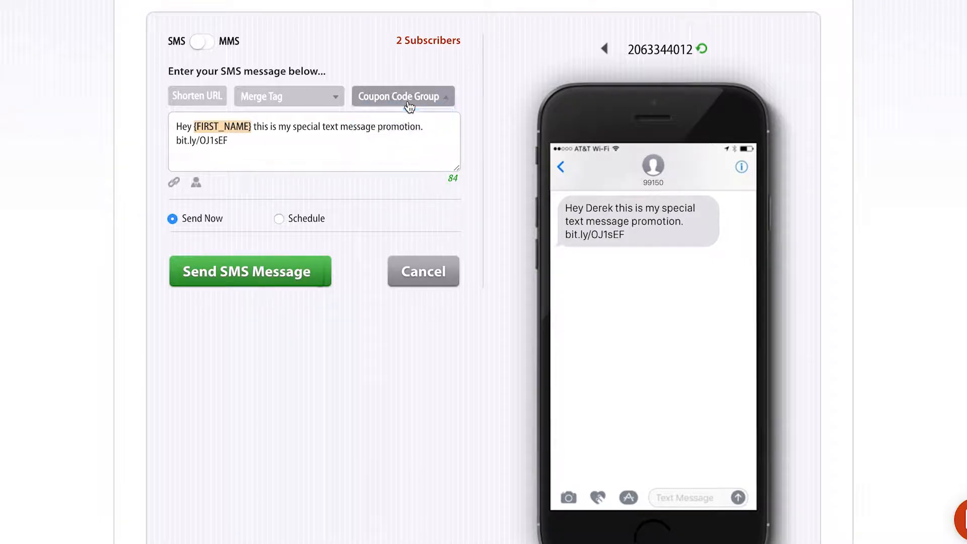
{"action": "left_click", "coordinate": [424, 104]}
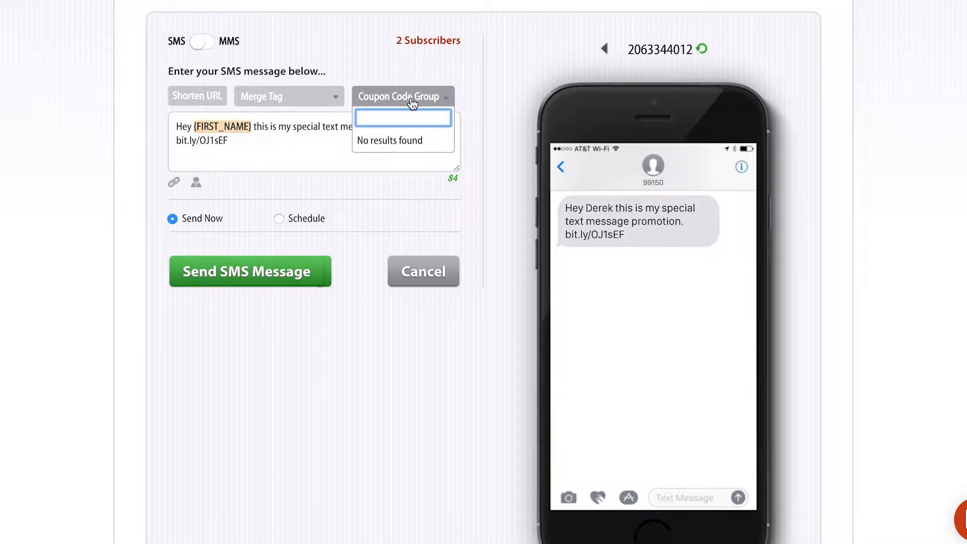
{"action": "left_click", "coordinate": [412, 104]}
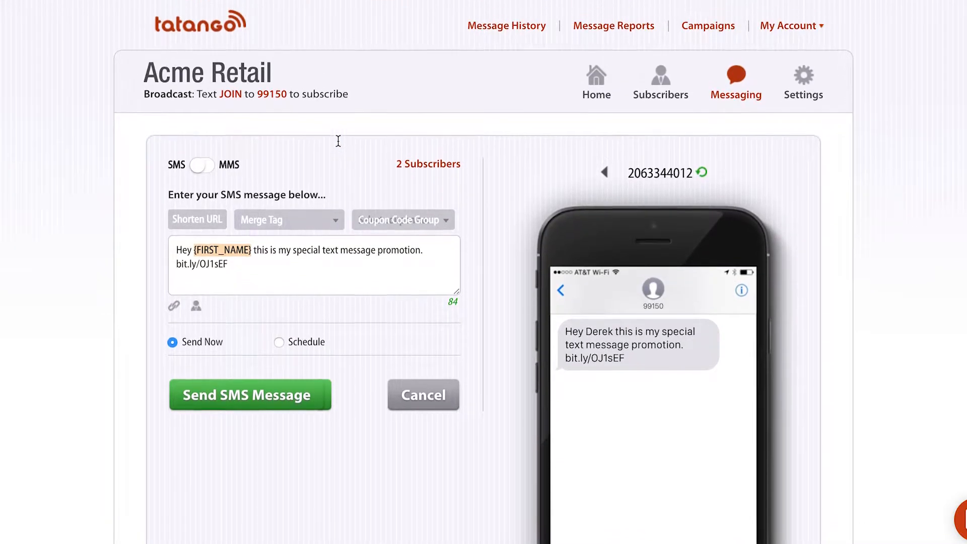
{"action": "scroll", "coordinate": [337, 169], "scroll_direction": "down", "scroll_amount": 1}
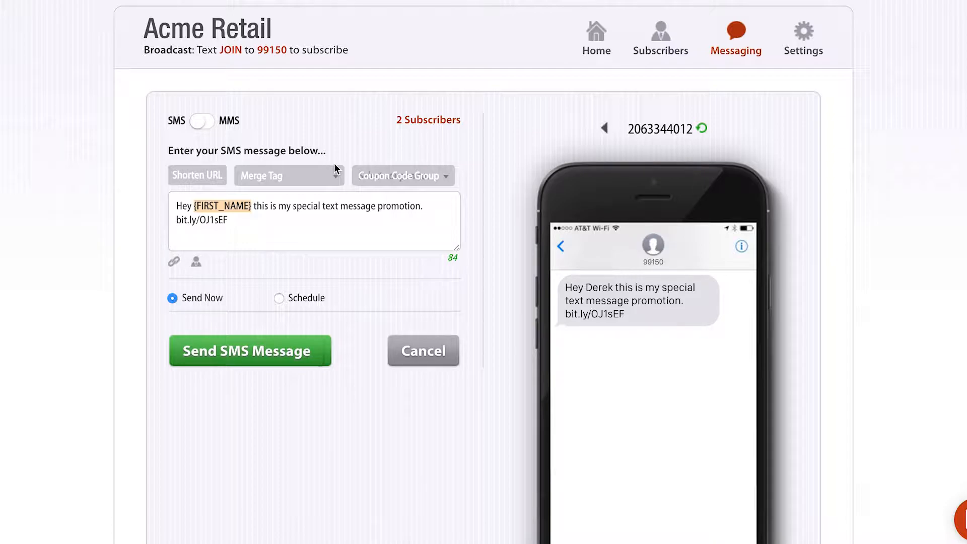
{"action": "left_click", "coordinate": [390, 178]}
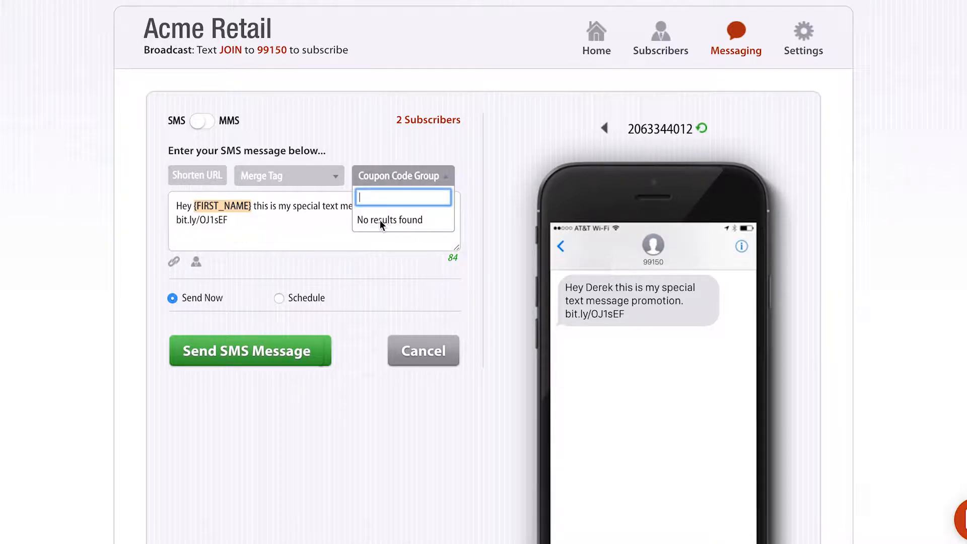
{"action": "left_click", "coordinate": [296, 230]}
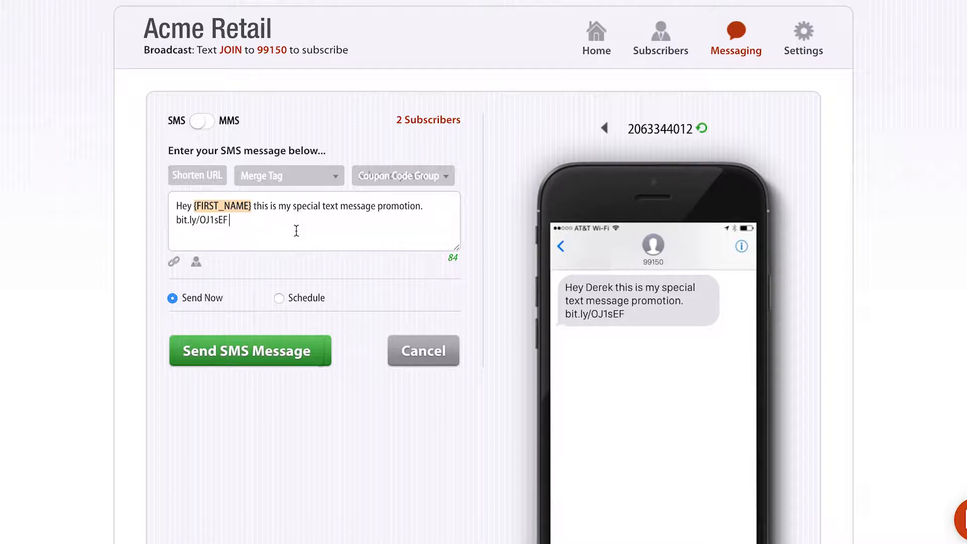
{"action": "scroll", "coordinate": [296, 230], "scroll_direction": "down", "scroll_amount": 3}
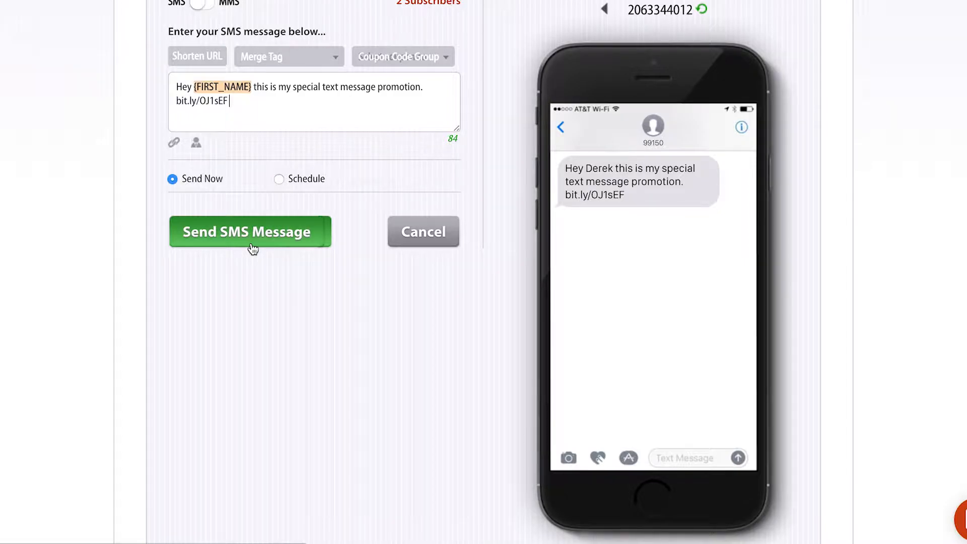
Switch to Schedule, pick 12/15/2017 at 1:00 PM, and send by subscribers' timezone.
{"action": "left_click", "coordinate": [293, 183]}
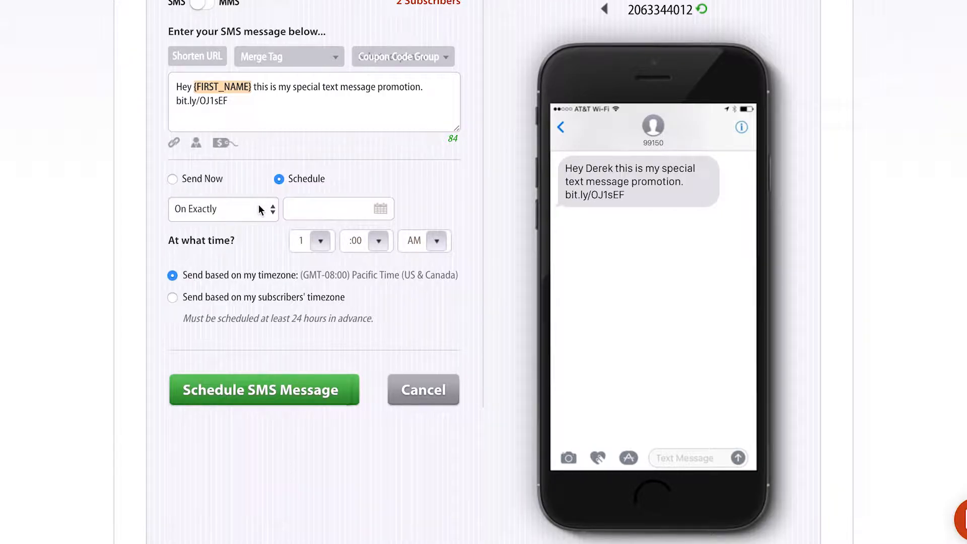
{"action": "left_click", "coordinate": [380, 209]}
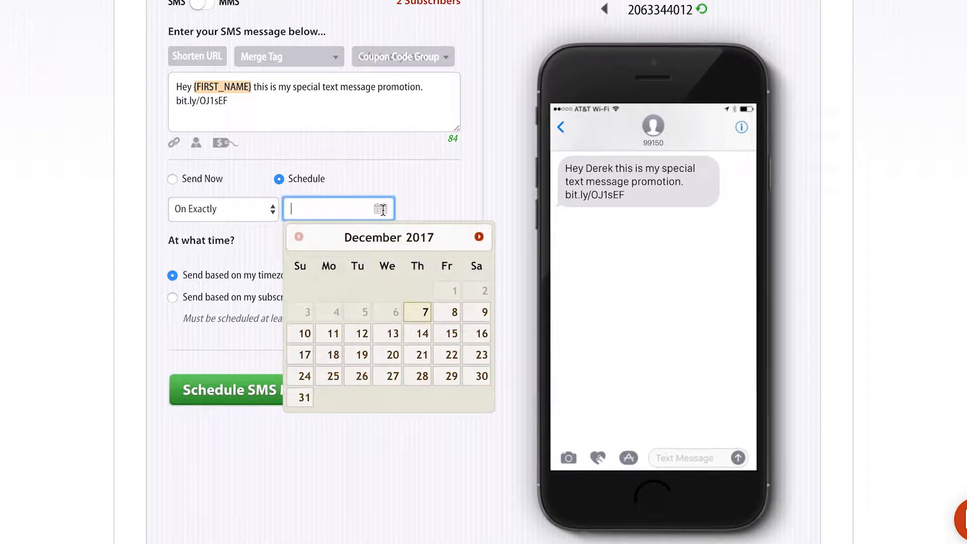
{"action": "left_click", "coordinate": [441, 335]}
{"action": "left_click", "coordinate": [436, 241]}
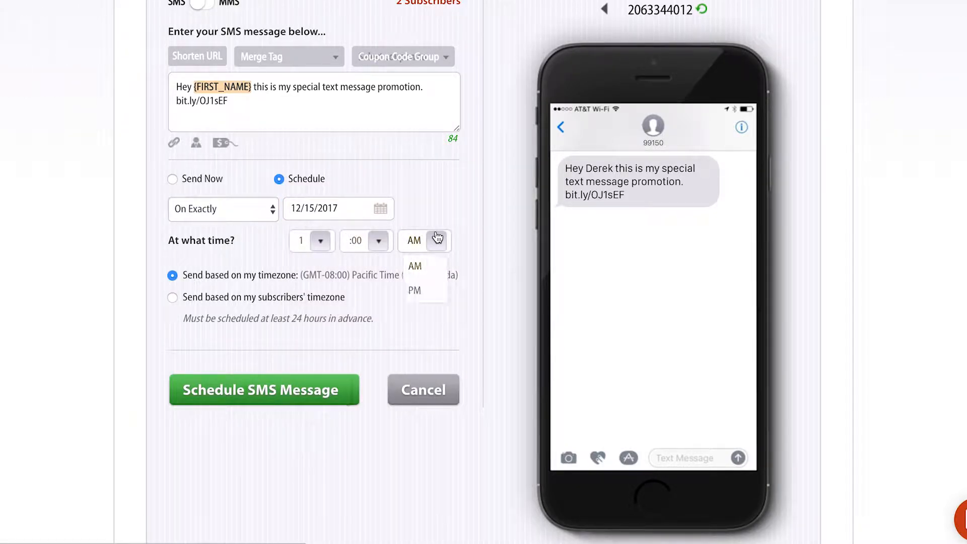
{"action": "left_click", "coordinate": [429, 284]}
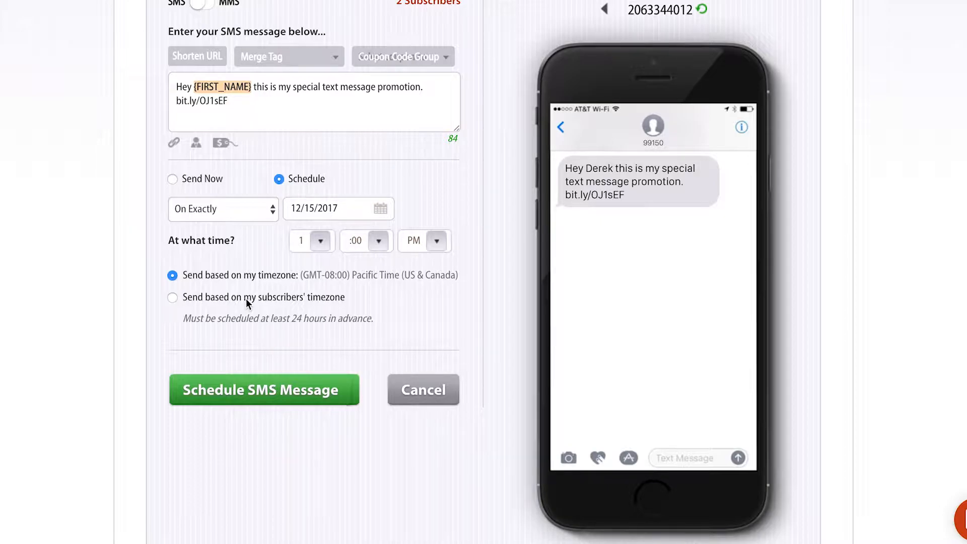
{"action": "triple_click", "coordinate": [225, 276]}
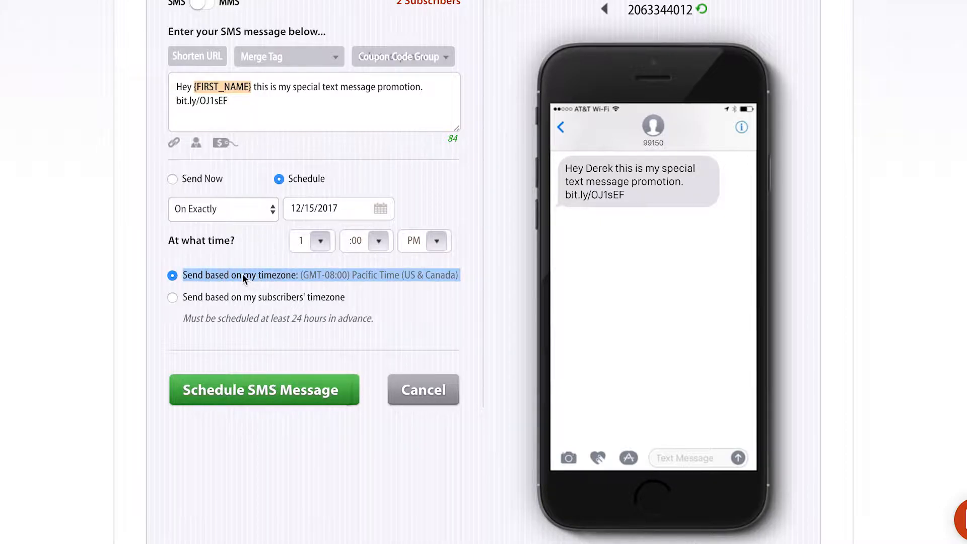
{"action": "left_click", "coordinate": [329, 279]}
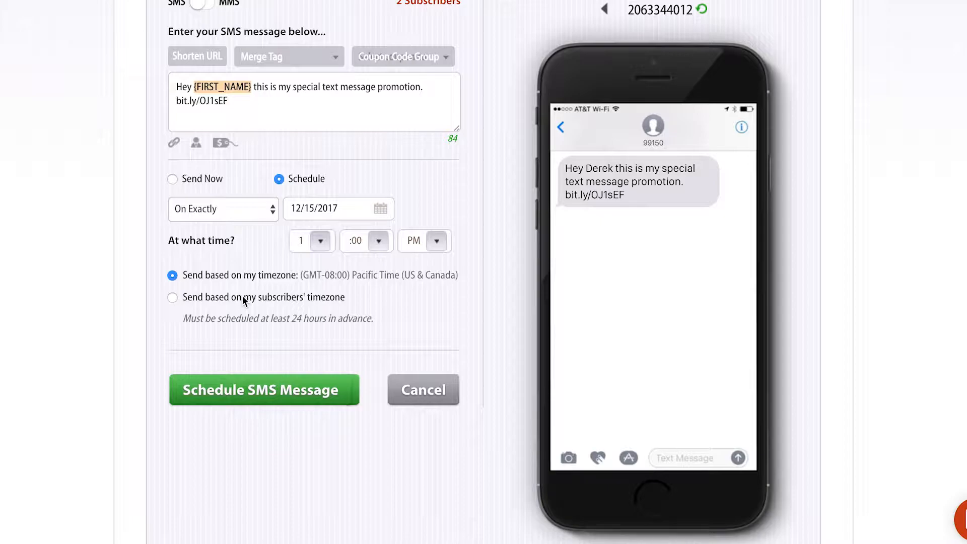
{"action": "left_click", "coordinate": [172, 297]}
{"action": "left_click", "coordinate": [238, 209]}
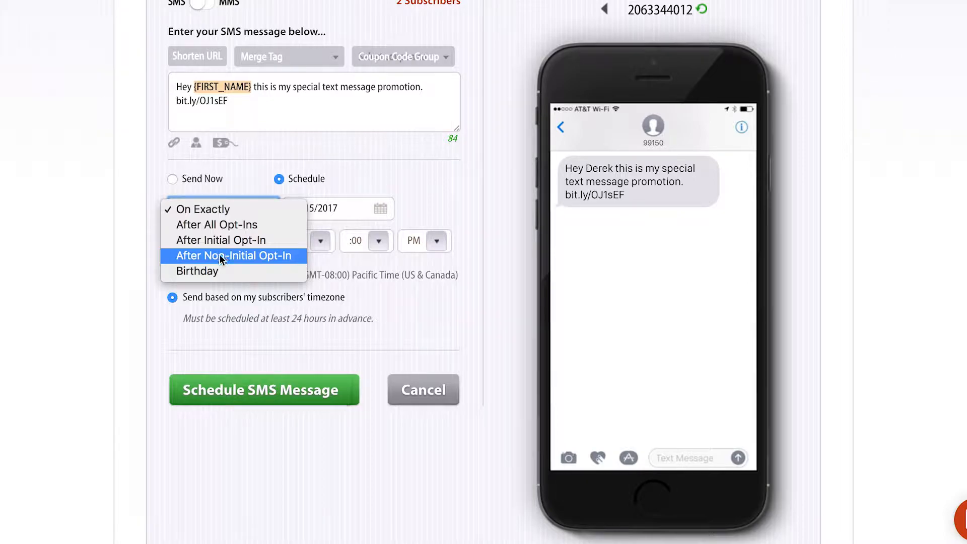
Trigger the message on Birthday with a 1-day offset, keeping Days Before selected.
{"action": "left_click", "coordinate": [219, 267]}
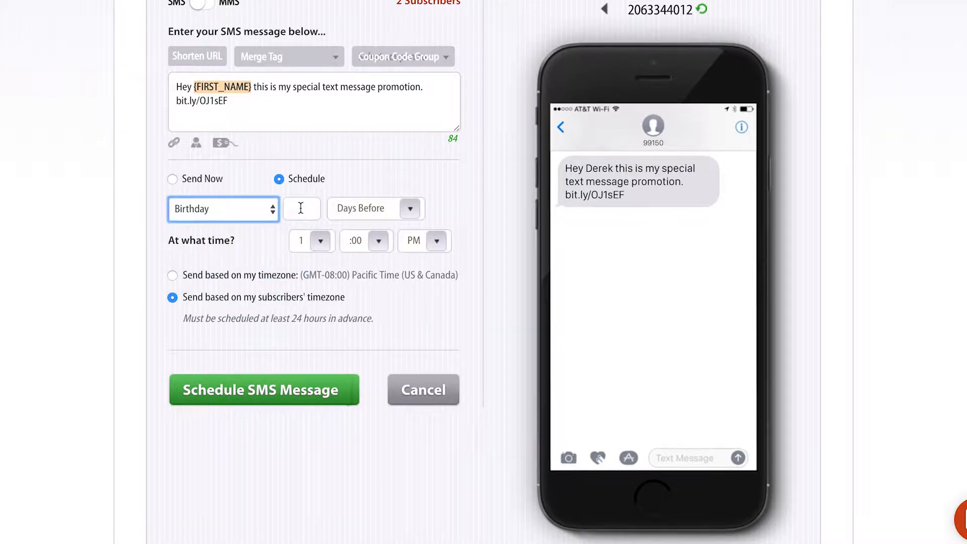
{"action": "left_click", "coordinate": [301, 208]}
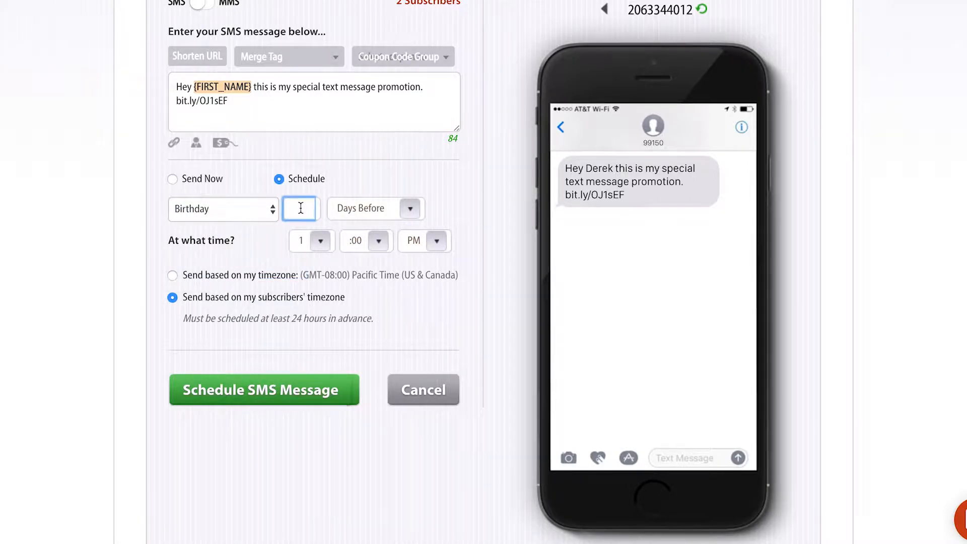
{"action": "type", "text": "1"}
{"action": "left_click", "coordinate": [359, 210]}
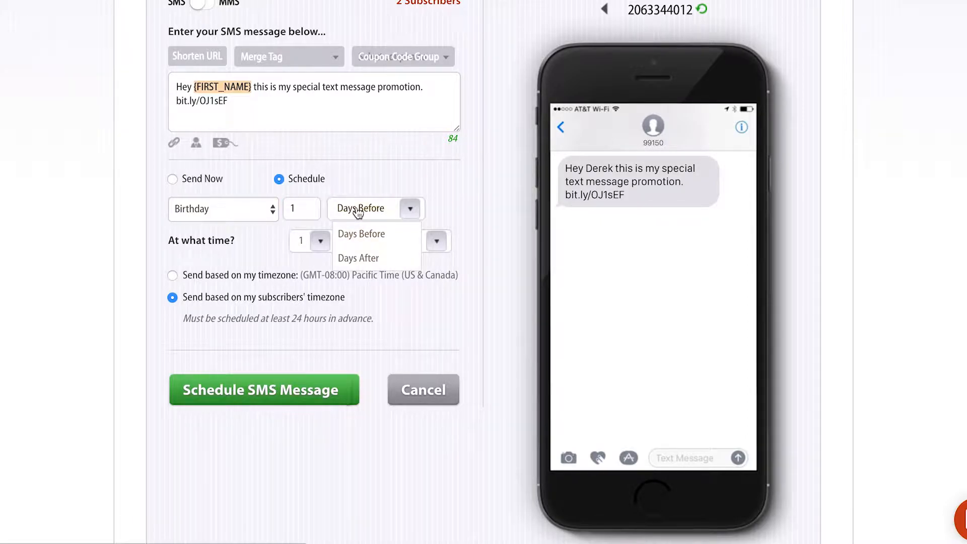
{"action": "left_click", "coordinate": [365, 257]}
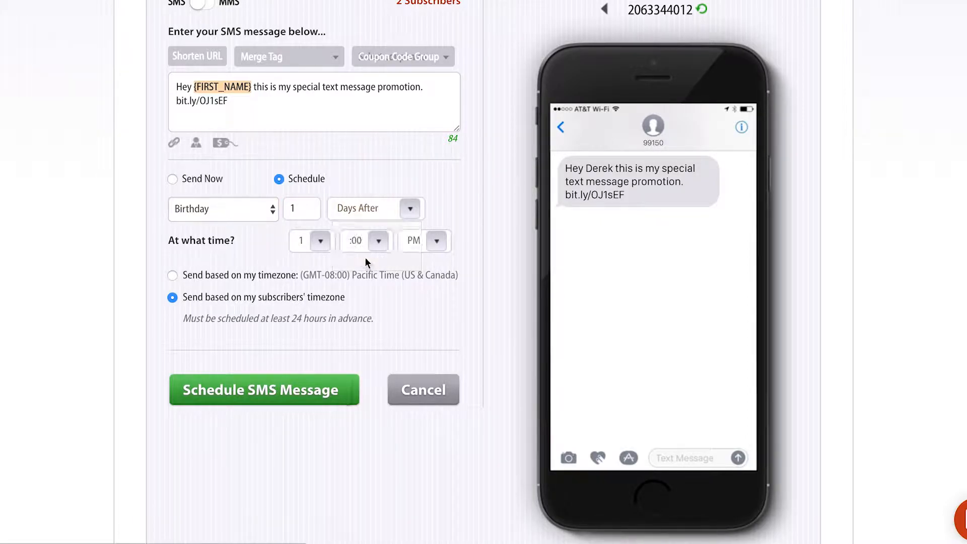
{"action": "left_click", "coordinate": [360, 218]}
{"action": "left_click", "coordinate": [372, 233]}
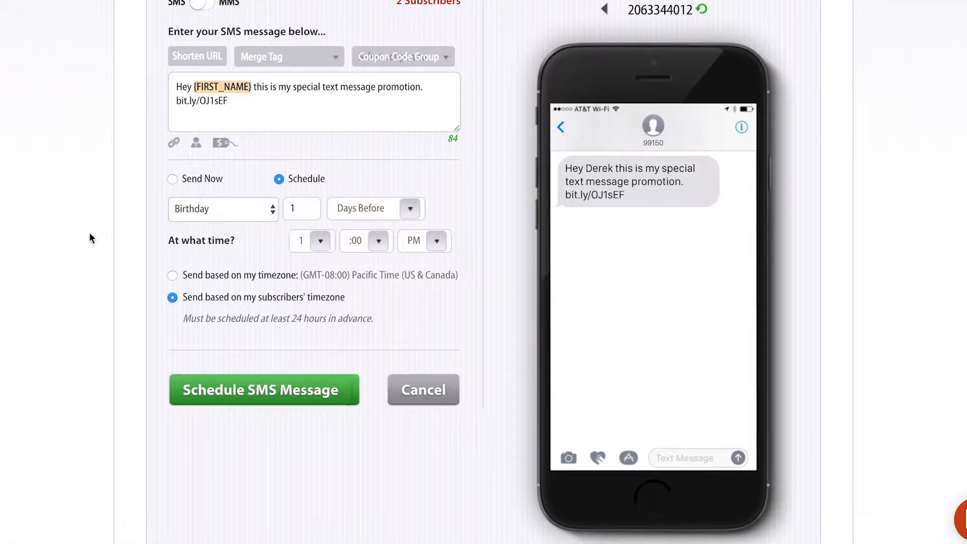
{"action": "scroll", "coordinate": [90, 234], "scroll_direction": "down", "scroll_amount": 5}
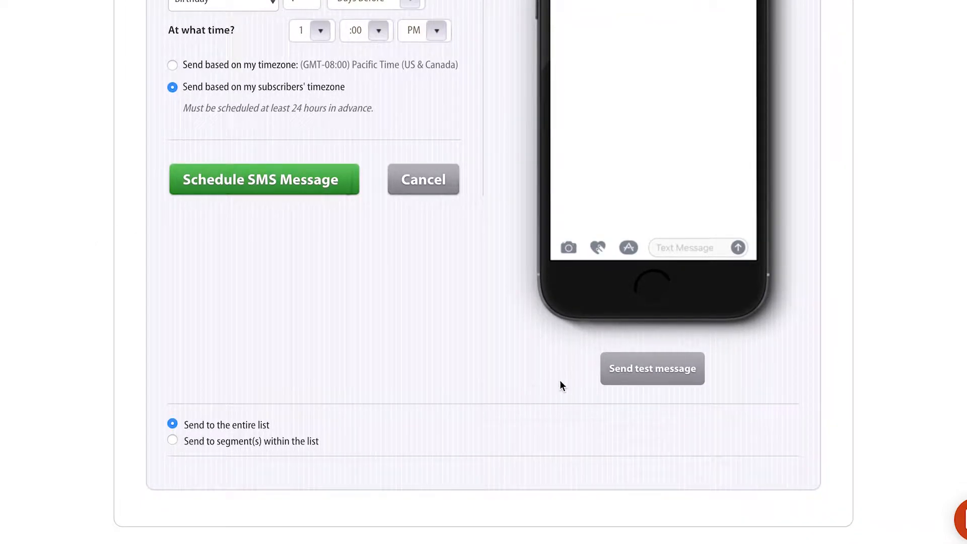
Enter two test phone numbers in the Send a Test Message dialog, then close it unsent.
{"action": "left_click", "coordinate": [650, 373]}
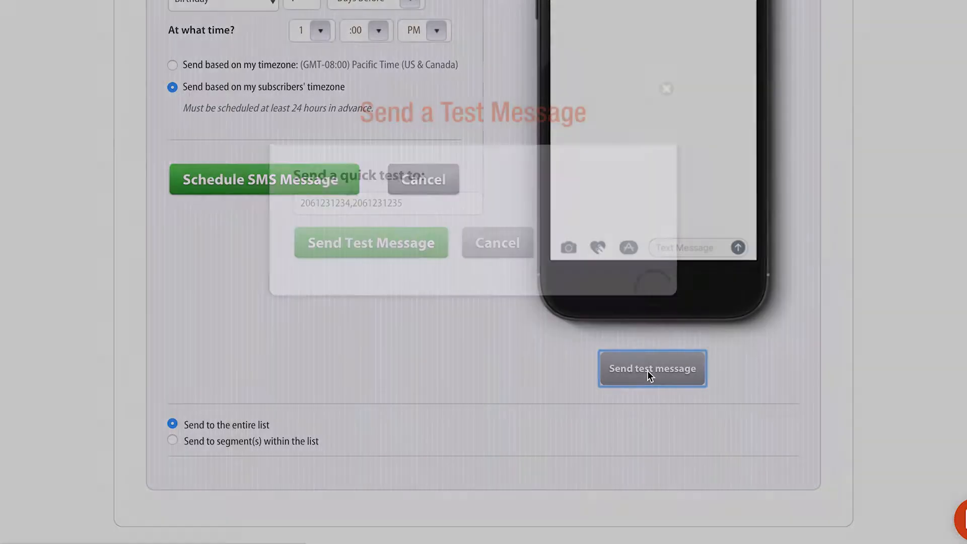
{"action": "triple_click", "coordinate": [388, 198]}
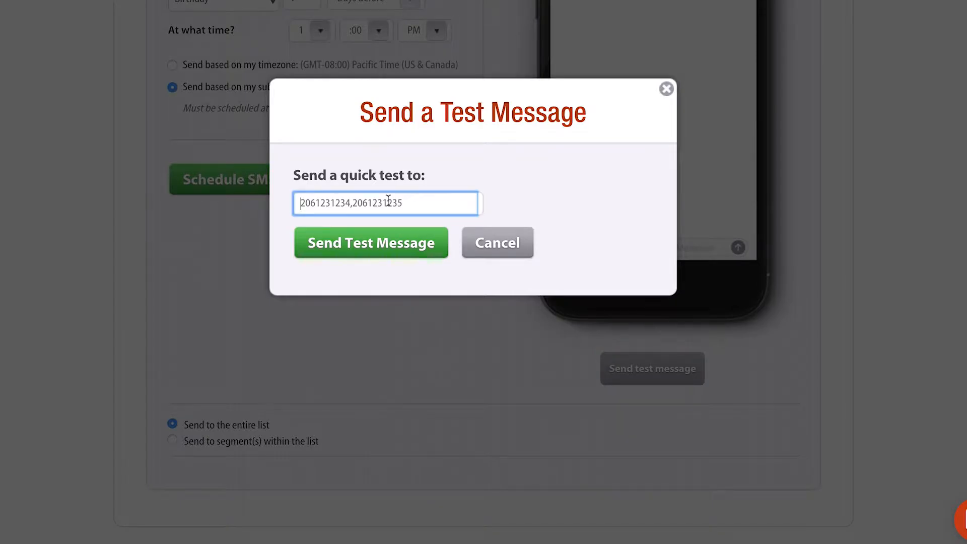
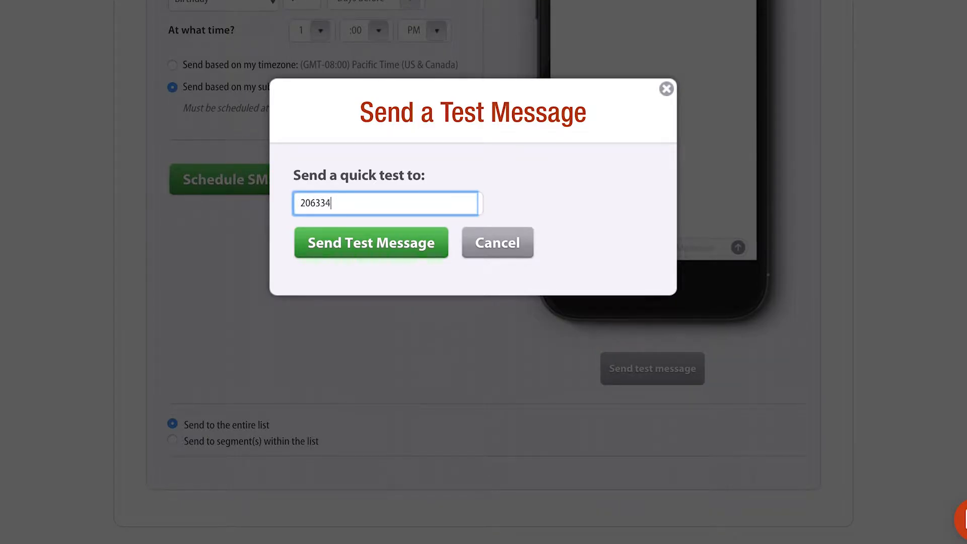
{"action": "left_click", "coordinate": [352, 205]}
{"action": "left_click", "coordinate": [666, 90]}
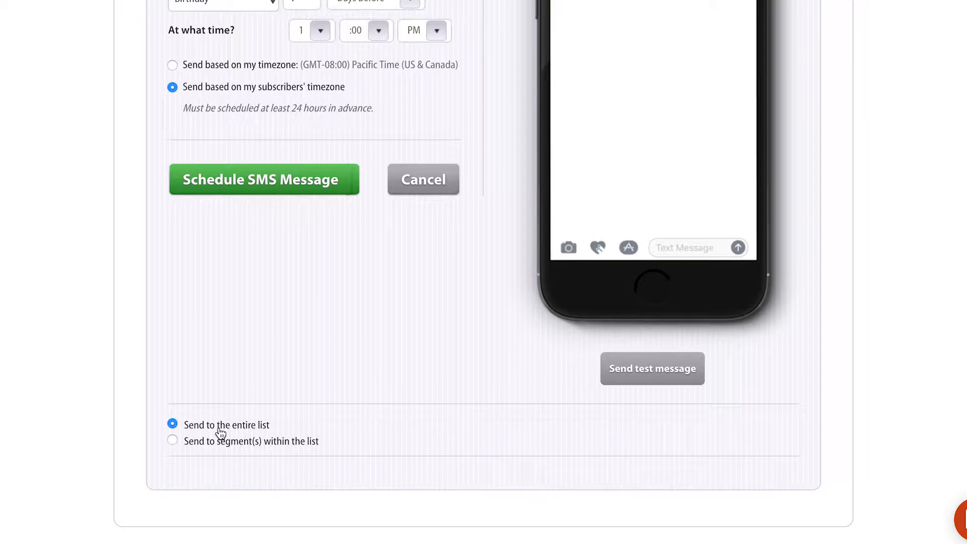
Target segments within the list, set matching to 'all', and add a first condition row.
{"action": "left_click", "coordinate": [172, 439]}
{"action": "scroll", "coordinate": [176, 444], "scroll_direction": "down", "scroll_amount": 1}
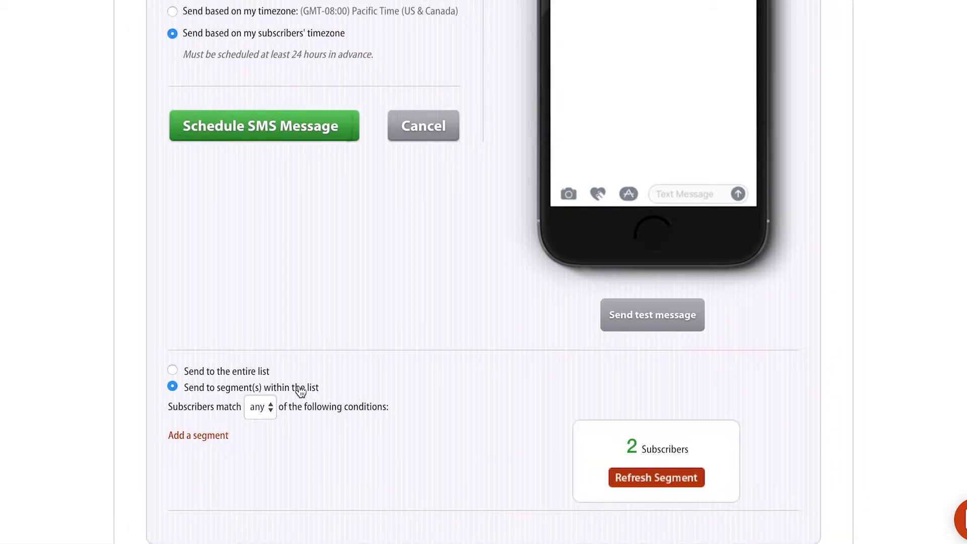
{"action": "scroll", "coordinate": [301, 391], "scroll_direction": "down", "scroll_amount": 1}
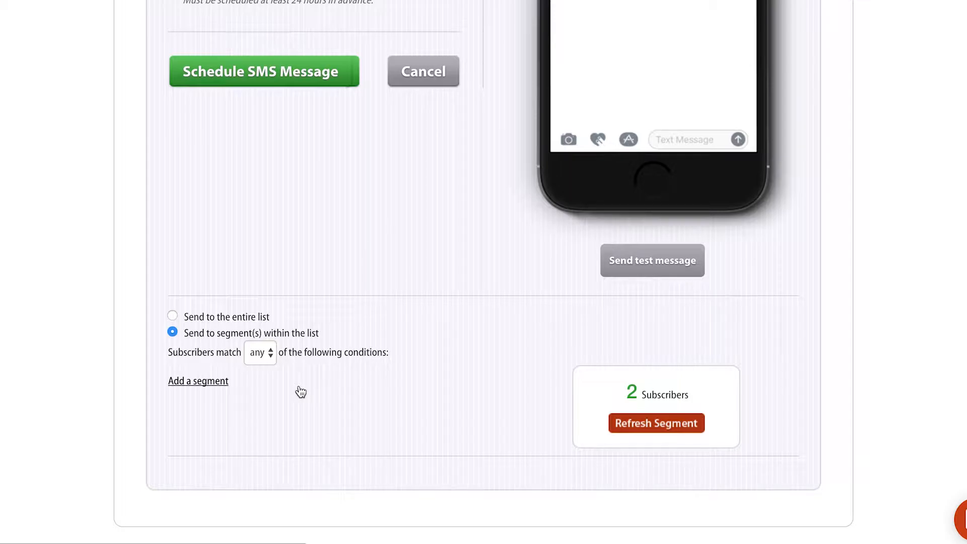
{"action": "left_click", "coordinate": [261, 347]}
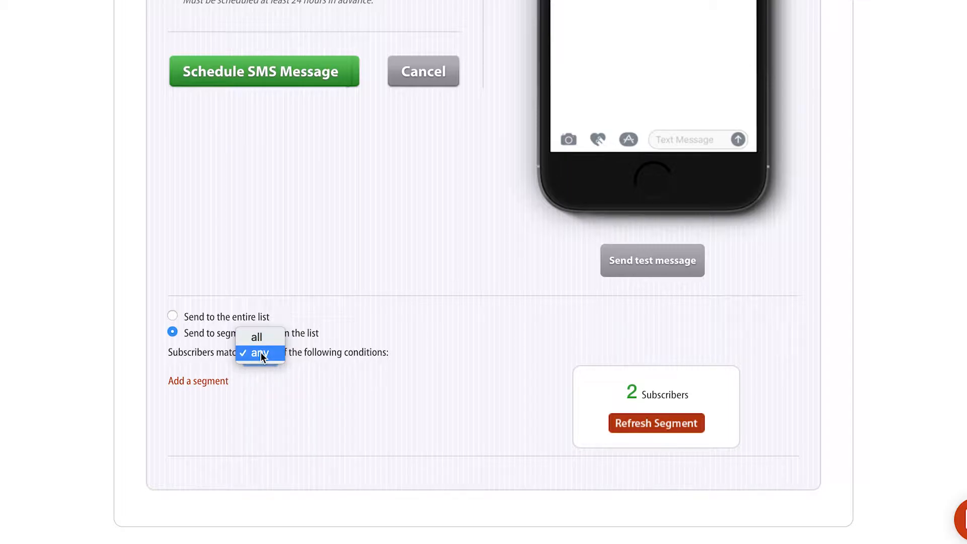
{"action": "left_click", "coordinate": [264, 337]}
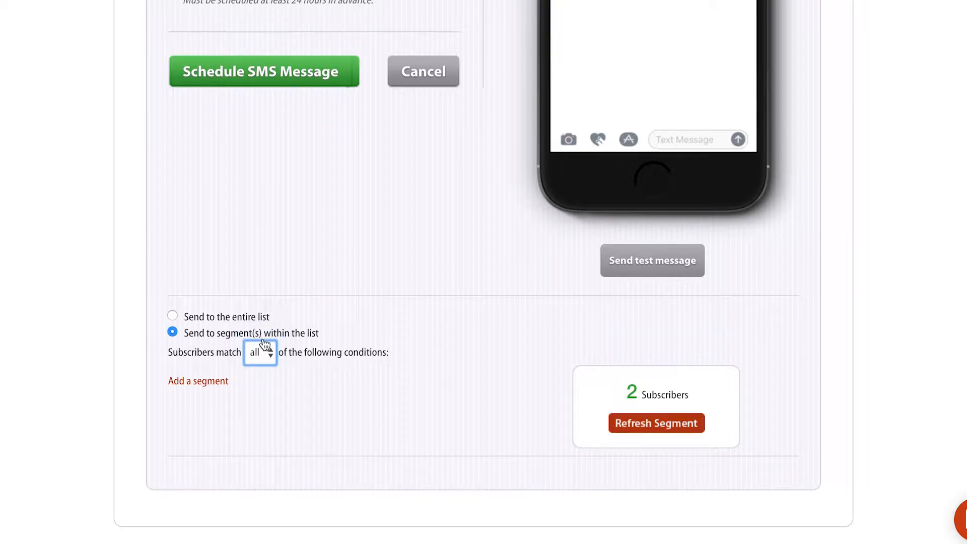
{"action": "left_click", "coordinate": [207, 382]}
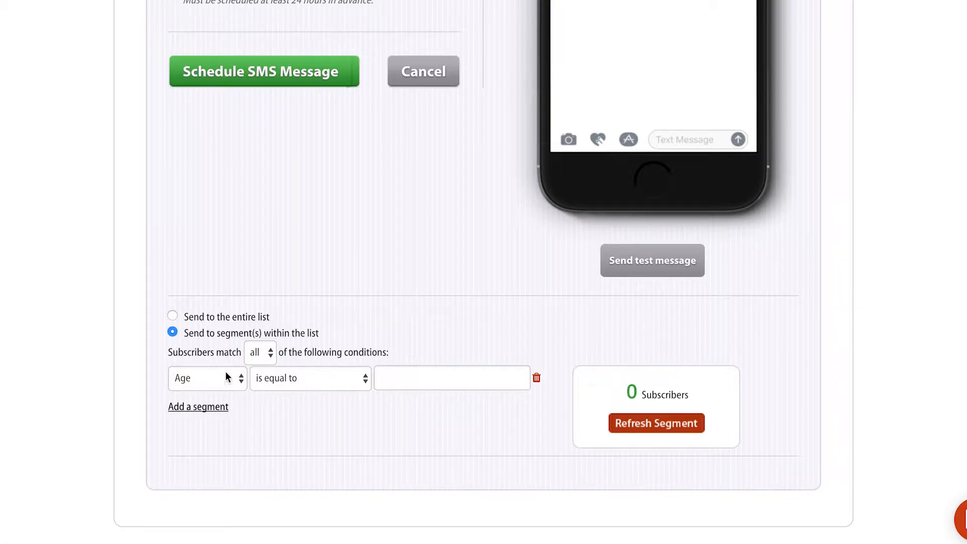
{"action": "left_click", "coordinate": [227, 377]}
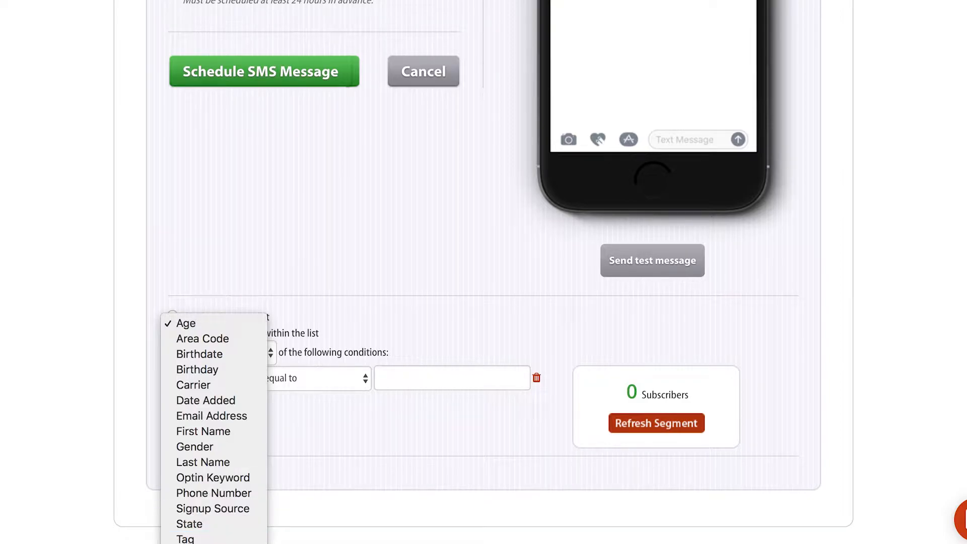
Set the first condition to Zip Code 98121 and refresh the subscriber count.
{"action": "left_click", "coordinate": [192, 543]}
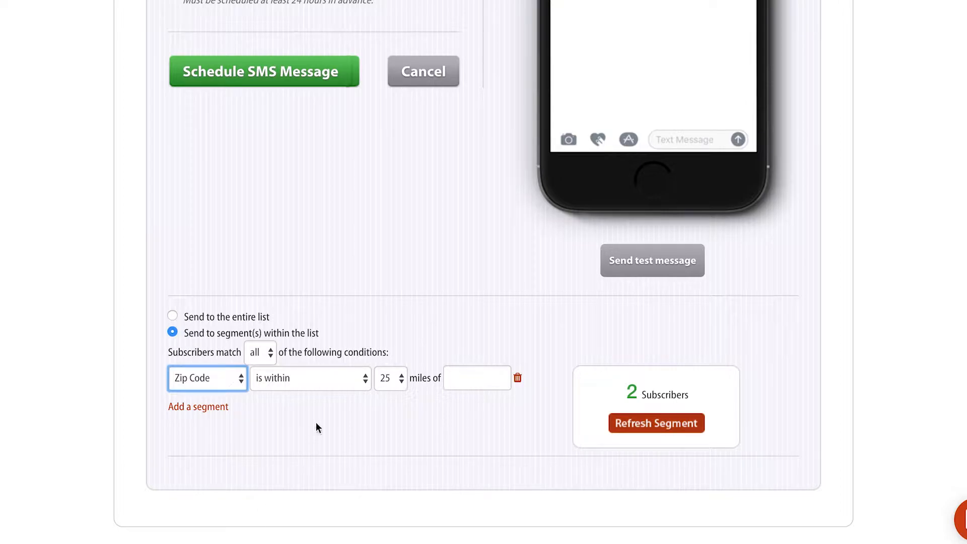
{"action": "left_click", "coordinate": [466, 377]}
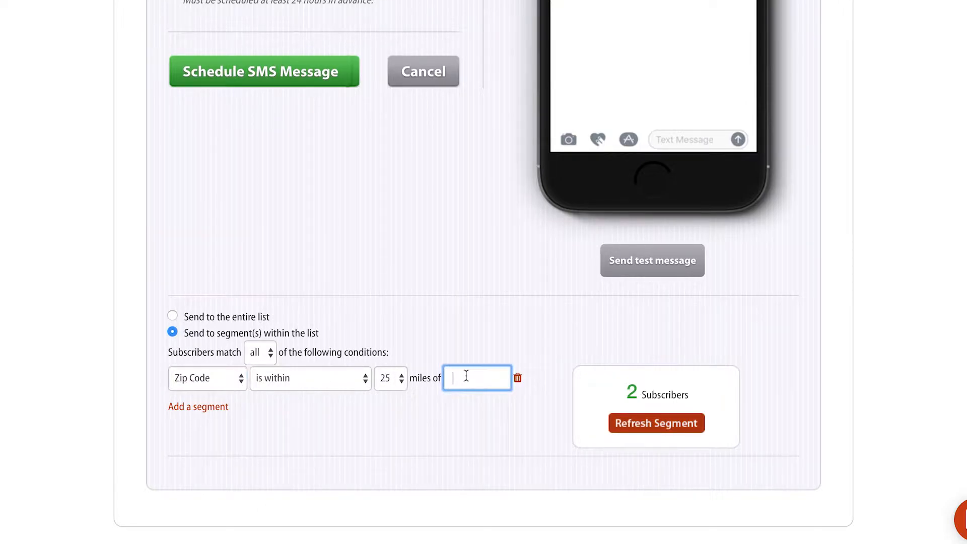
{"action": "type", "text": "98121"}
{"action": "left_click", "coordinate": [516, 425]}
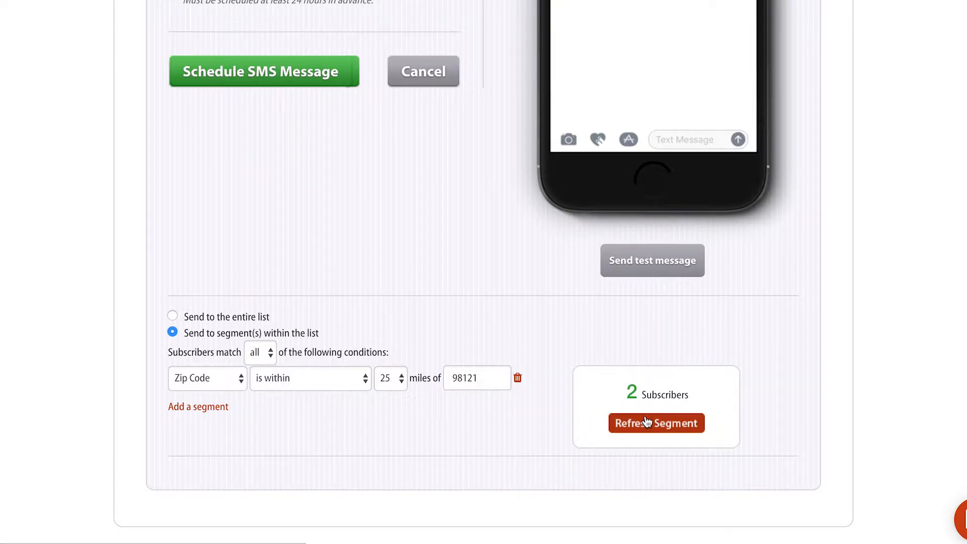
{"action": "left_click_drag", "start_coordinate": [628, 386], "coordinate": [688, 391]}
{"action": "left_click", "coordinate": [688, 391]}
{"action": "left_click_drag", "start_coordinate": [477, 384], "coordinate": [449, 381]}
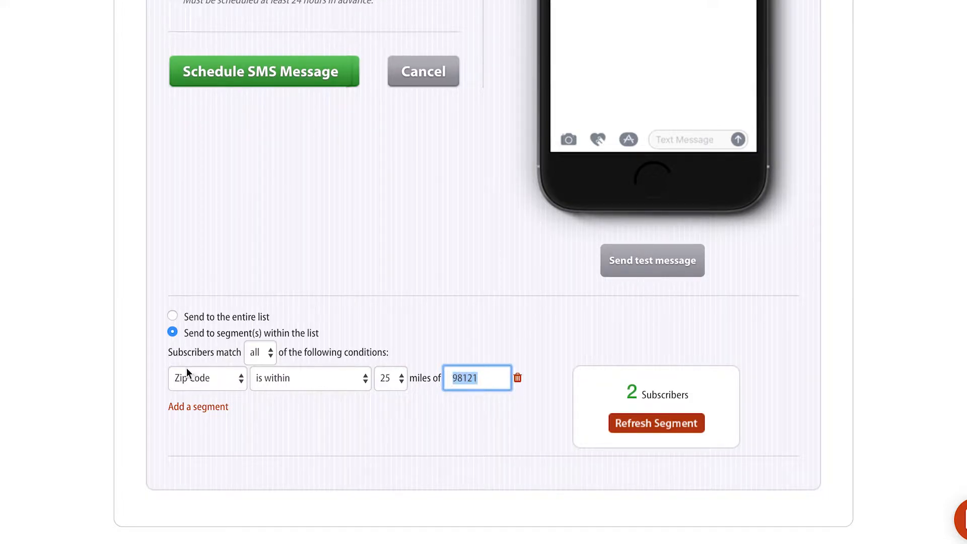
Add an Age 'is greater than' 25 condition, then add a third empty condition row.
{"action": "left_click", "coordinate": [197, 406]}
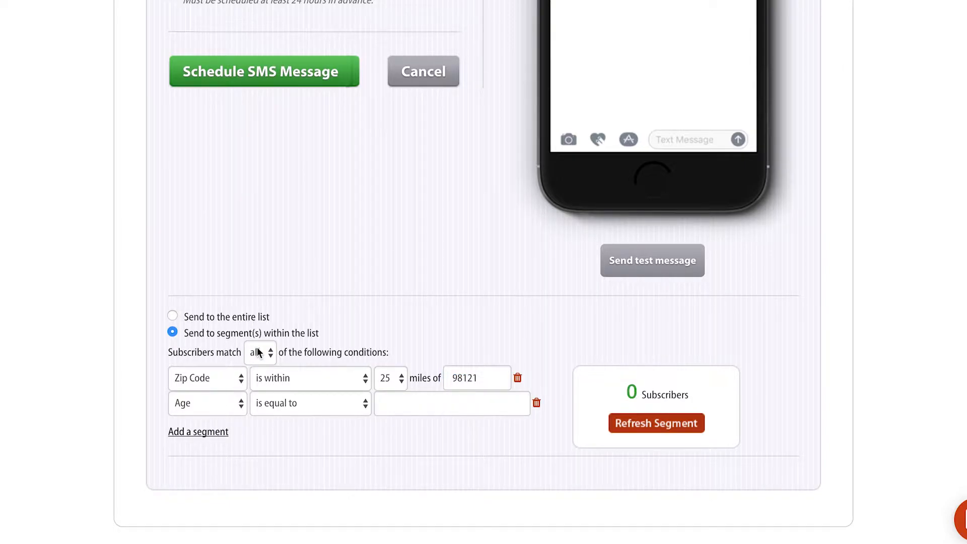
{"action": "left_click", "coordinate": [260, 353]}
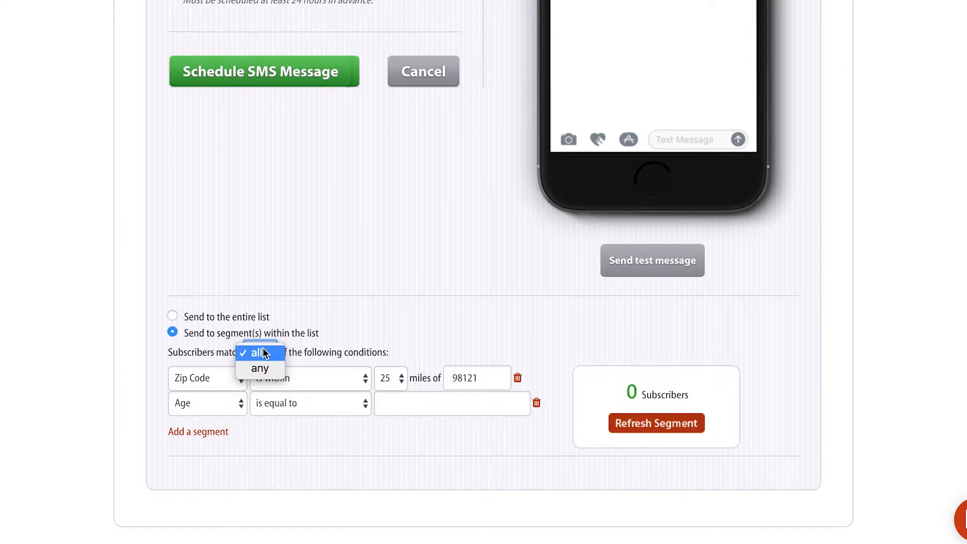
{"action": "left_click", "coordinate": [263, 353]}
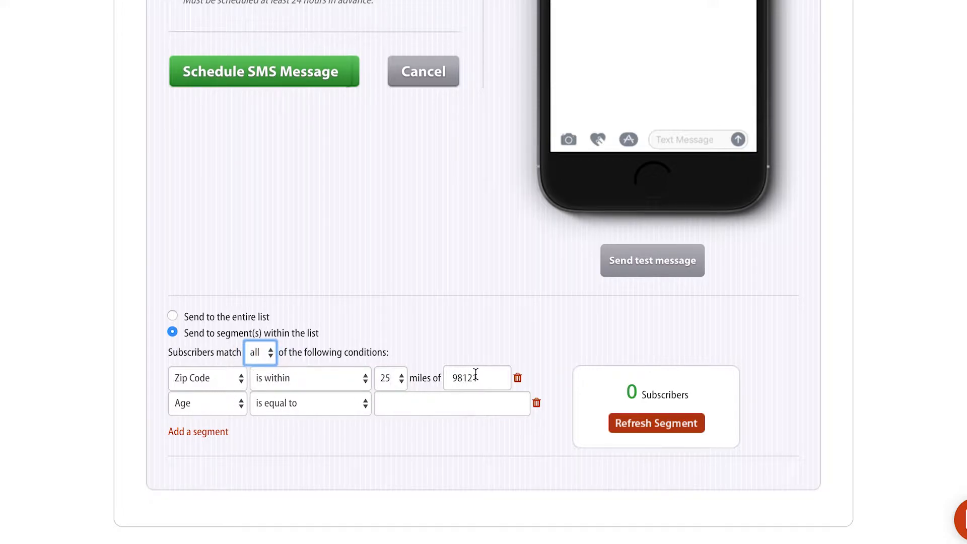
{"action": "left_click", "coordinate": [202, 404]}
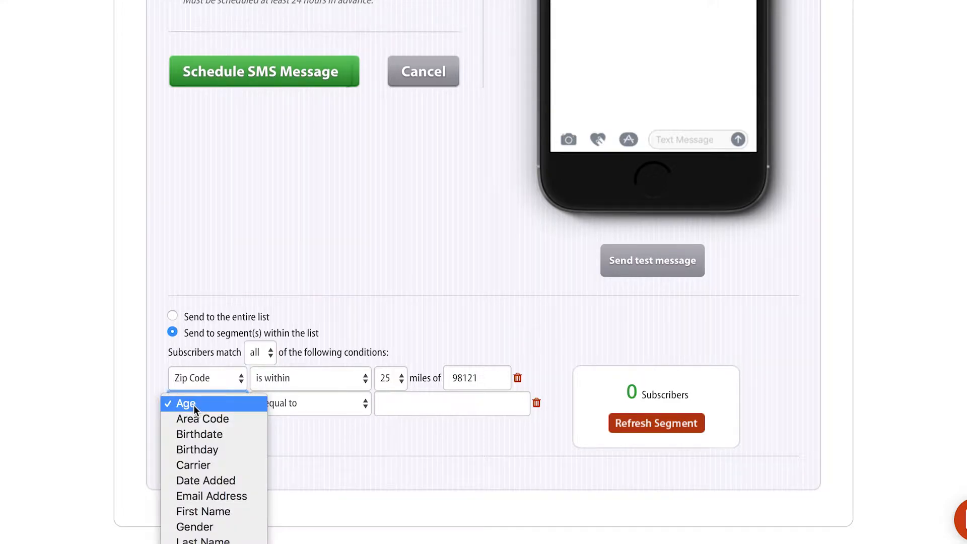
{"action": "left_click", "coordinate": [202, 404]}
{"action": "left_click", "coordinate": [284, 407]}
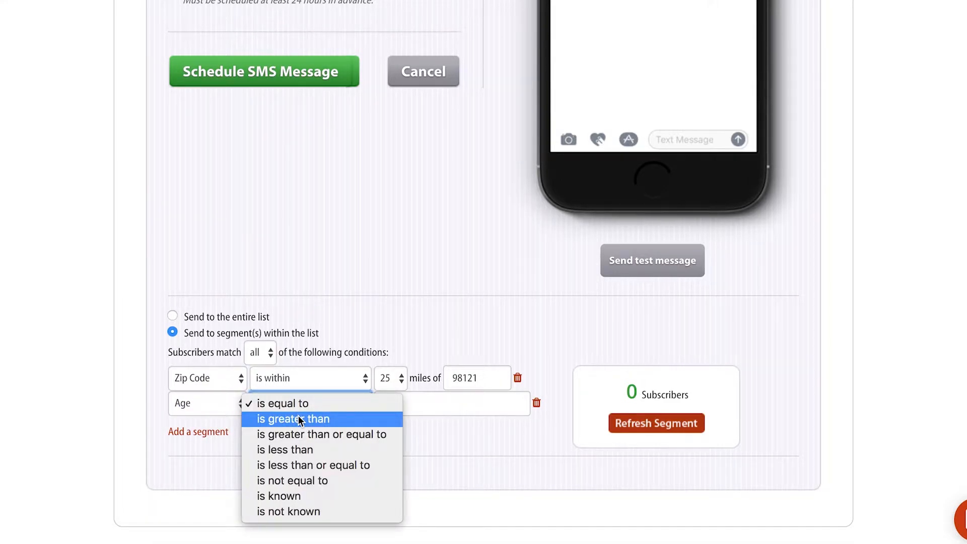
{"action": "left_click", "coordinate": [298, 419]}
{"action": "left_click", "coordinate": [417, 402]}
{"action": "type", "text": "25"}
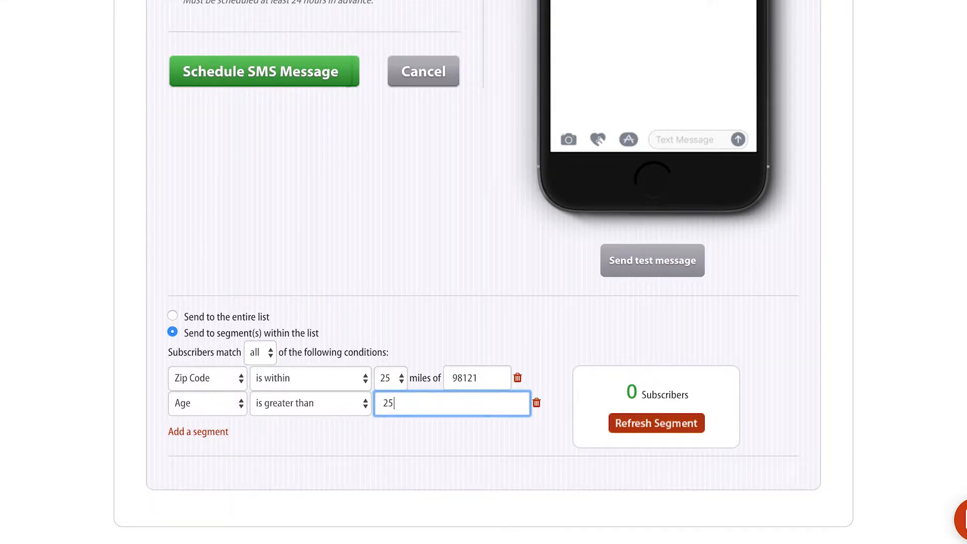
{"action": "left_click", "coordinate": [536, 479]}
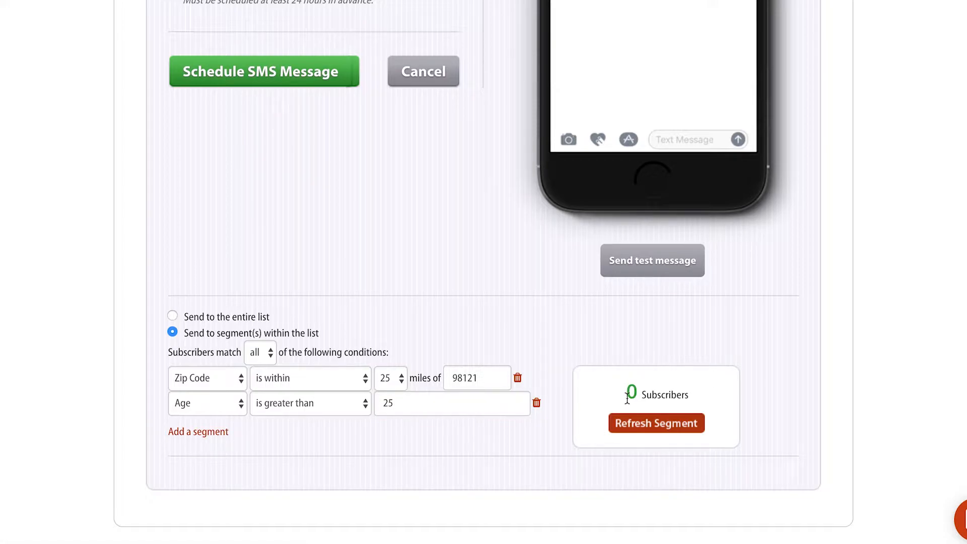
{"action": "left_click_drag", "start_coordinate": [627, 395], "coordinate": [691, 396]}
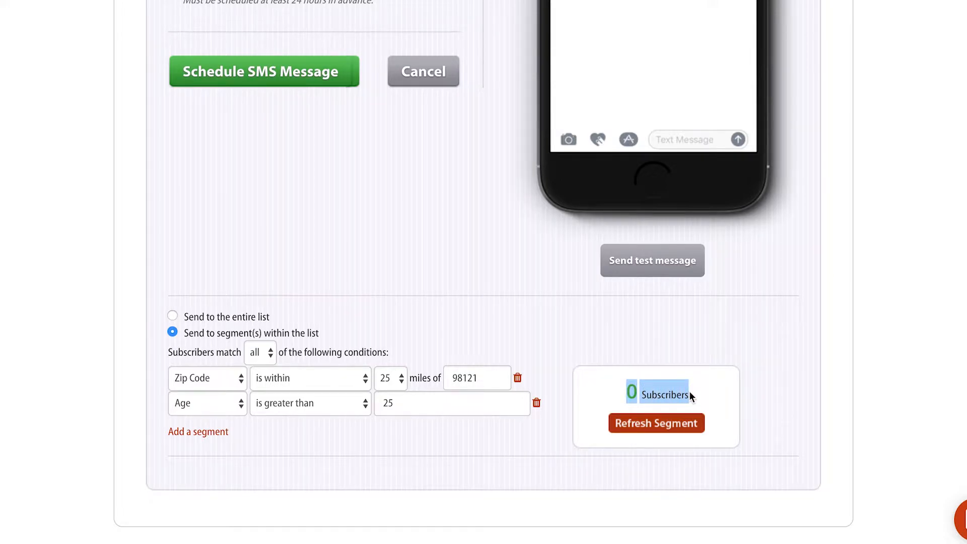
{"action": "left_click", "coordinate": [213, 432]}
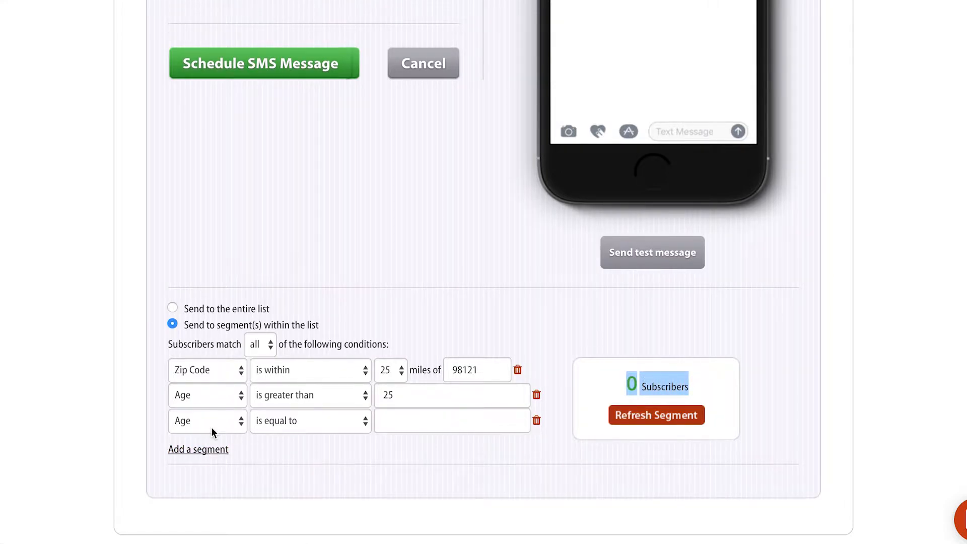
{"action": "left_click", "coordinate": [213, 427]}
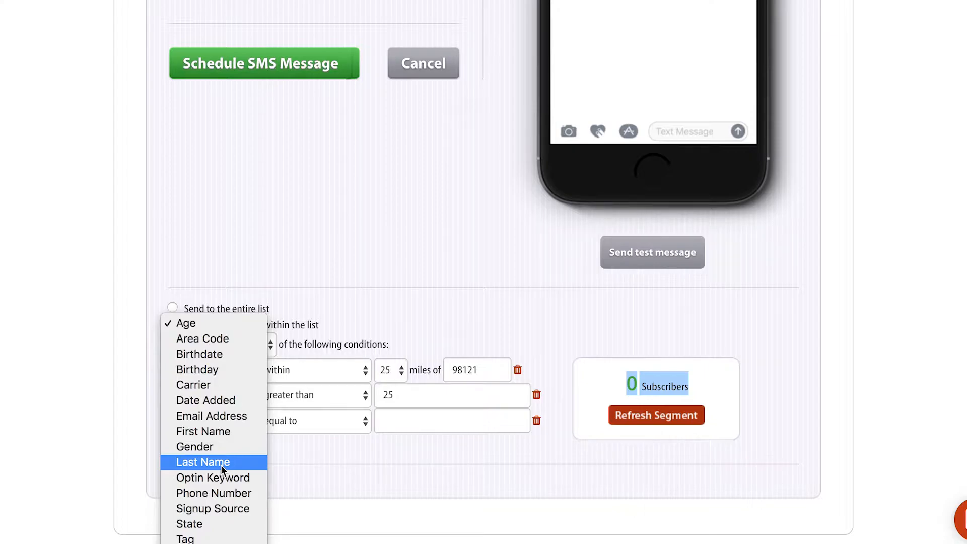
{"action": "left_click", "coordinate": [292, 462]}
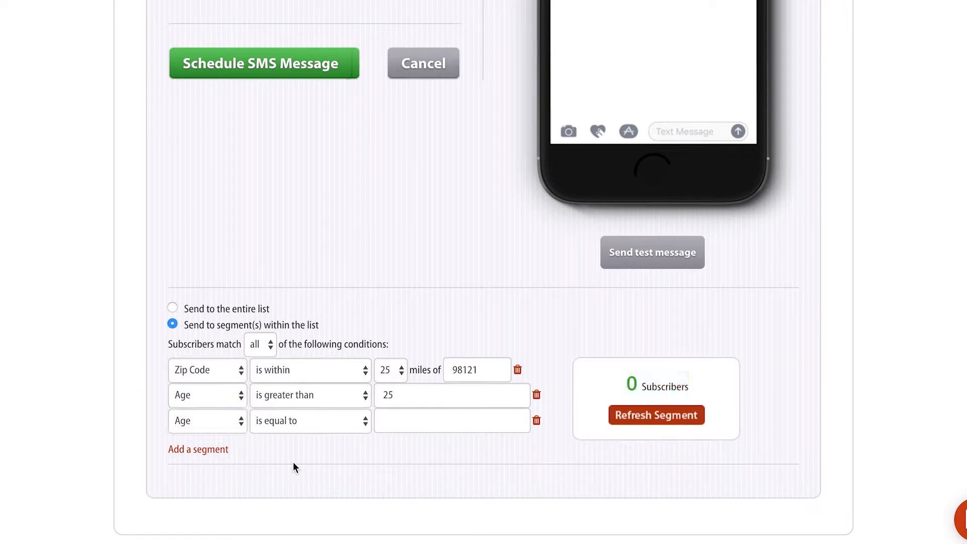
{"action": "scroll", "coordinate": [293, 463], "scroll_direction": "up", "scroll_amount": 10}
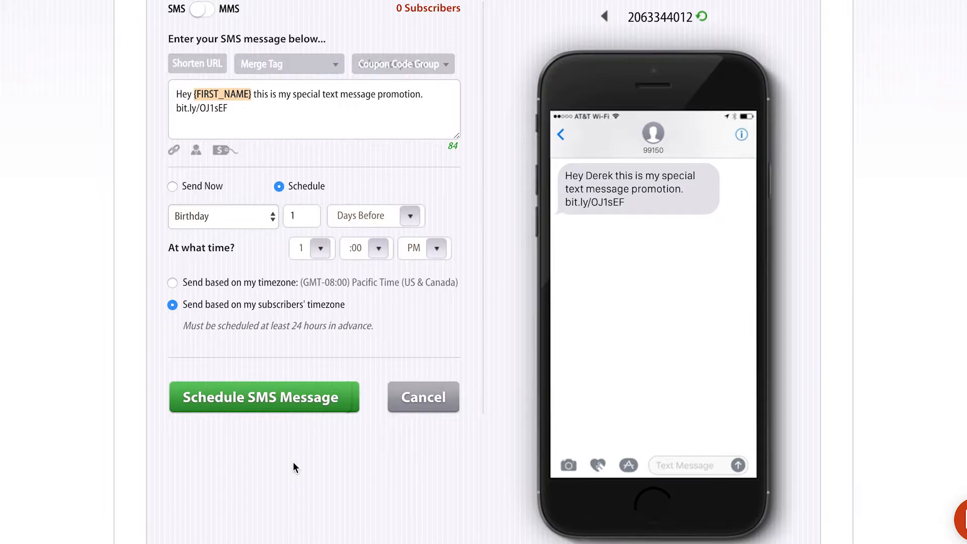
{"action": "left_click", "coordinate": [260, 402]}
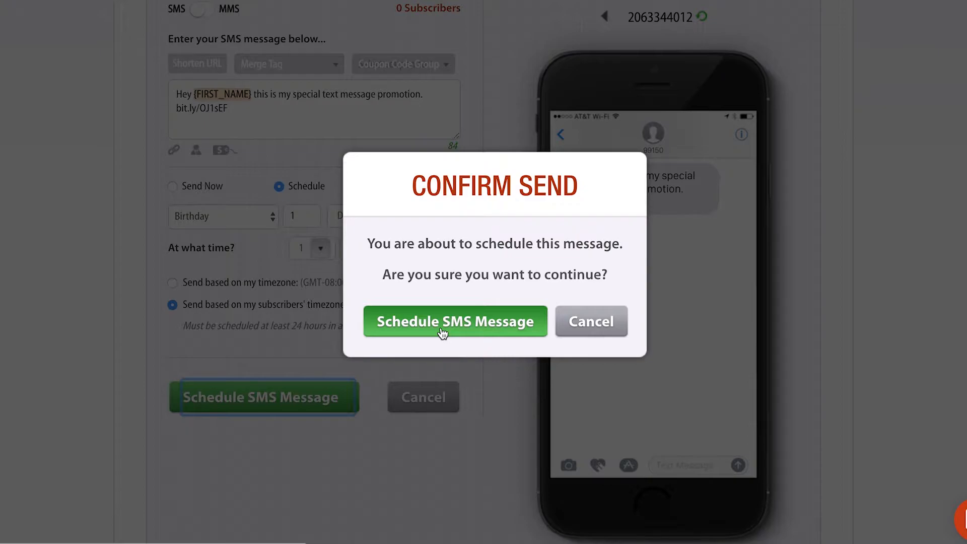
{"action": "left_click", "coordinate": [602, 320]}
{"action": "scroll", "coordinate": [600, 313], "scroll_direction": "up", "scroll_amount": 3}
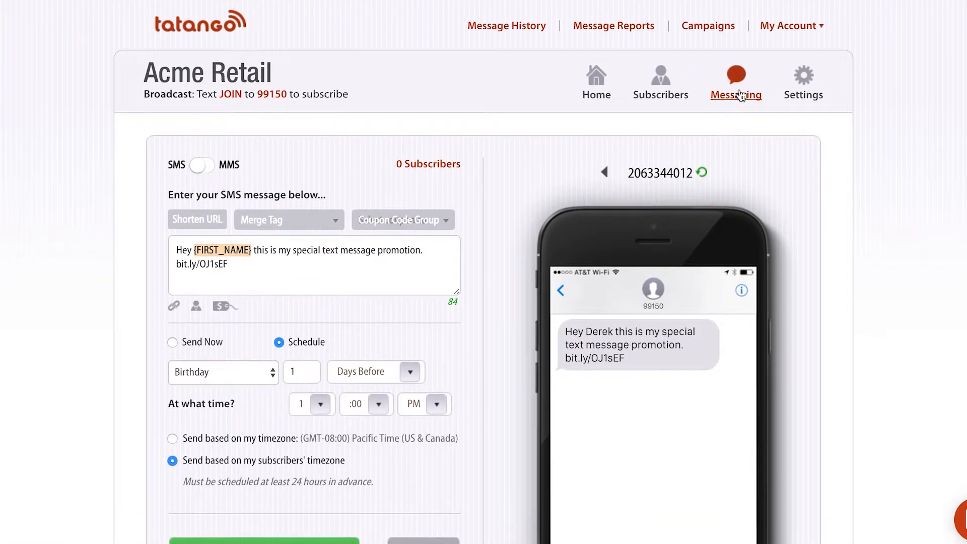
View the sent weekend message's report, return to Sent Messages, and switch to Scheduled.
{"action": "left_click", "coordinate": [740, 79]}
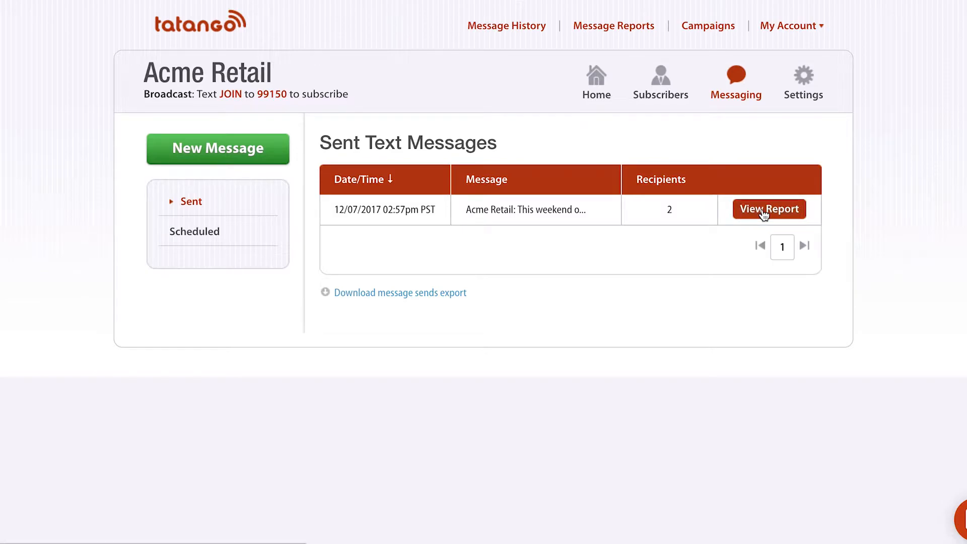
{"action": "left_click", "coordinate": [764, 215]}
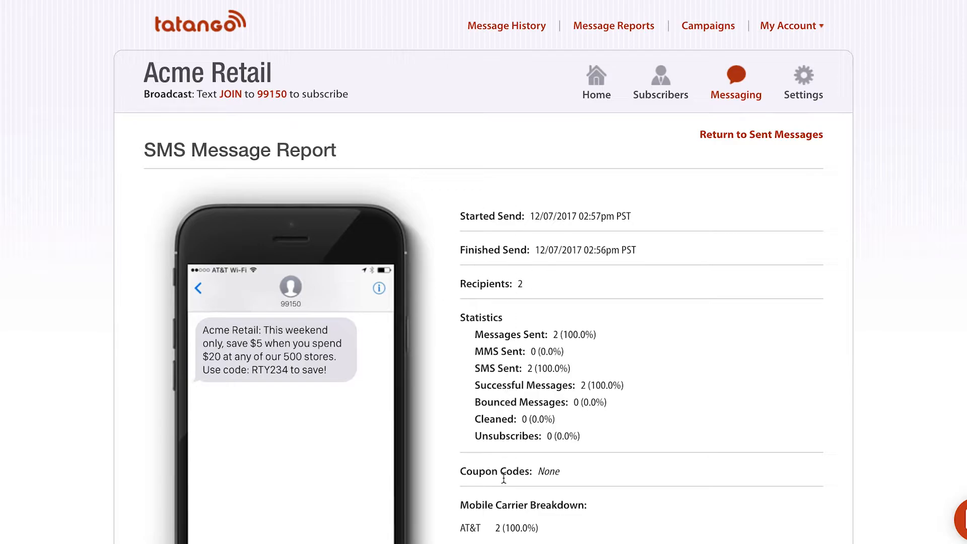
{"action": "left_click", "coordinate": [734, 135]}
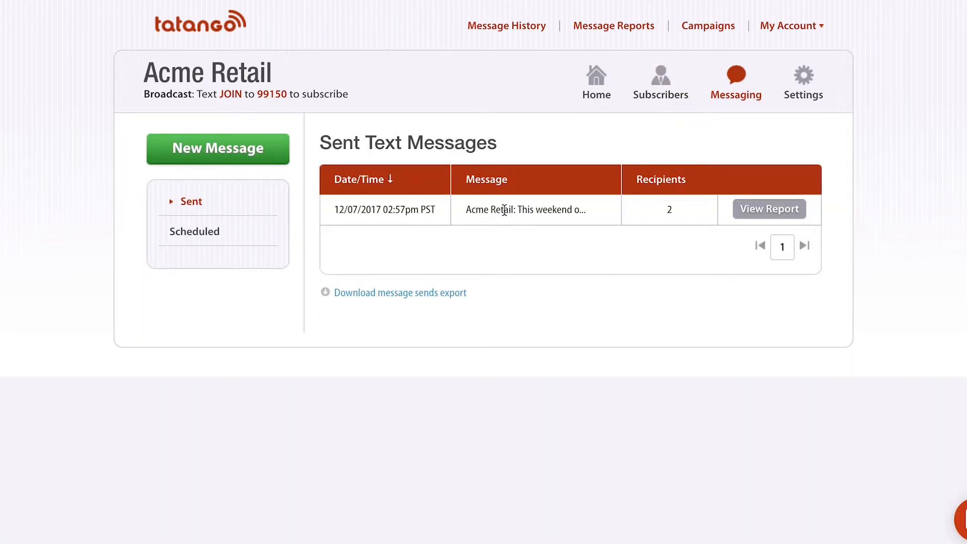
{"action": "left_click", "coordinate": [209, 236]}
{"action": "left_click", "coordinate": [200, 242]}
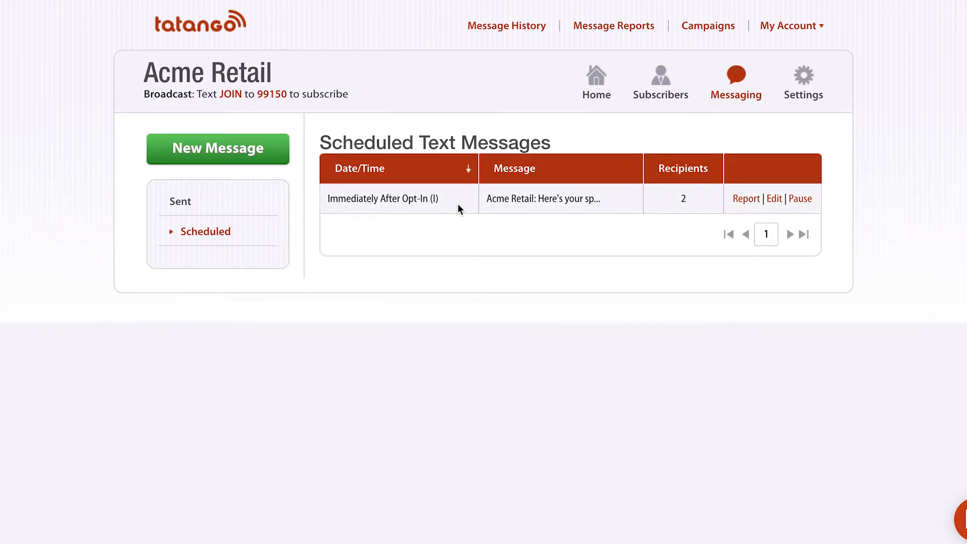
Open the Report for the scheduled 'Immediately After Opt-In' message.
{"action": "left_click", "coordinate": [741, 200]}
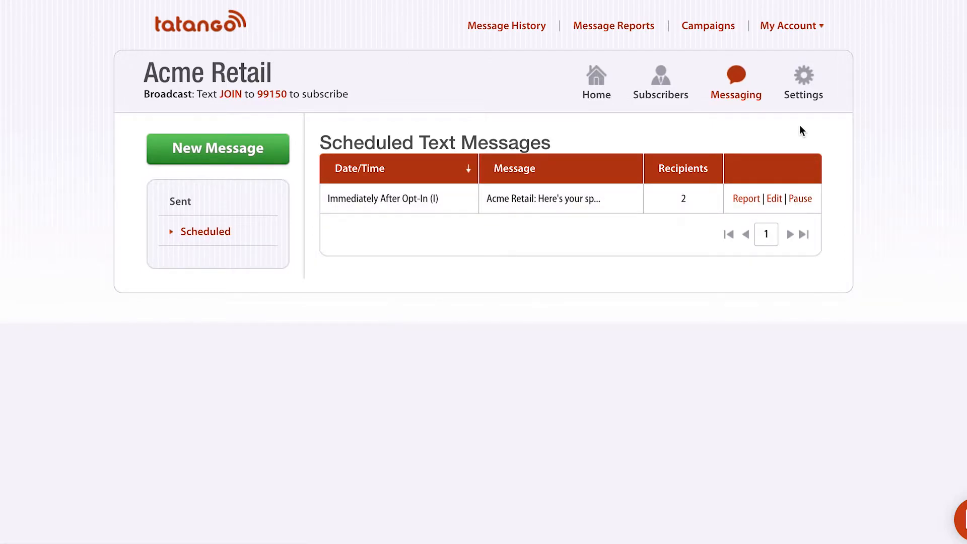
Open General settings from the Settings menu and highlight the E-mail Alerts heading.
{"action": "left_click", "coordinate": [814, 82]}
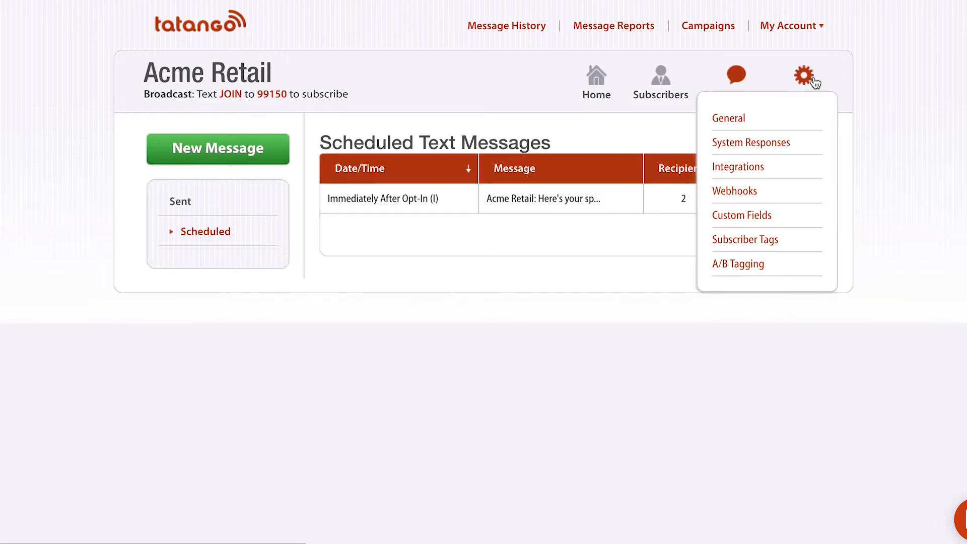
{"action": "left_click", "coordinate": [728, 117]}
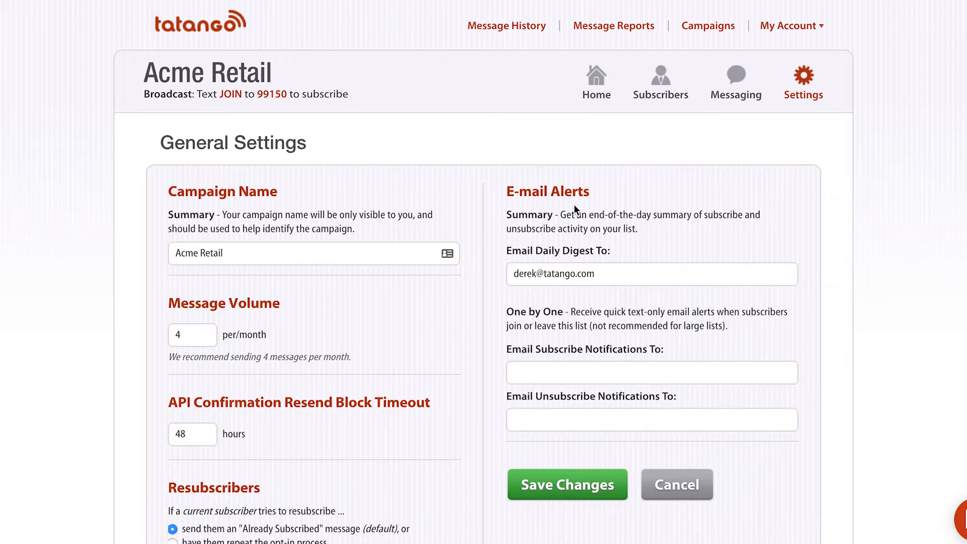
{"action": "left_click_drag", "start_coordinate": [505, 190], "coordinate": [592, 197]}
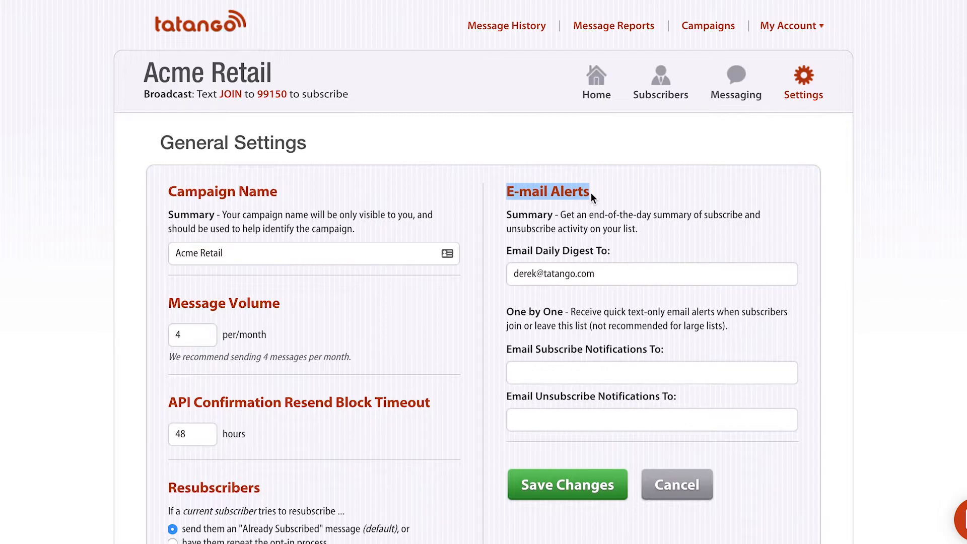
Open the System Responses settings and highlight the System Responses heading.
{"action": "mouse_move", "coordinate": [802, 83]}
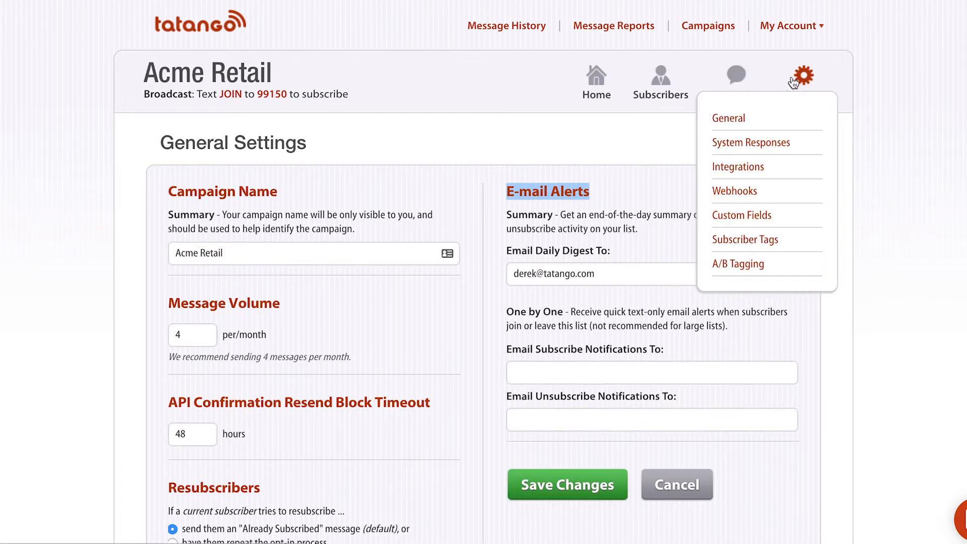
{"action": "left_click", "coordinate": [749, 143]}
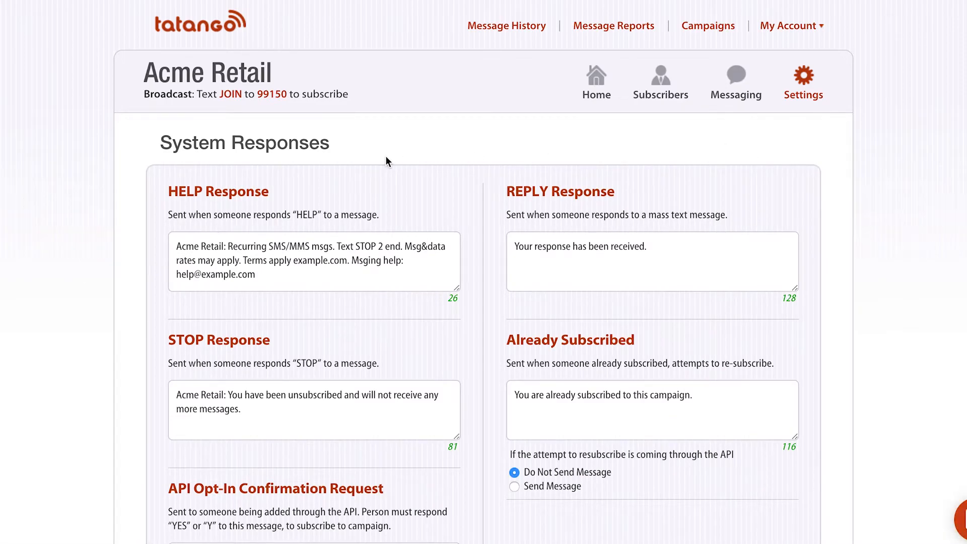
{"action": "left_click_drag", "start_coordinate": [337, 145], "coordinate": [165, 142]}
{"action": "left_click", "coordinate": [165, 143]}
Highlight the Already Subscribed reply, scroll to Save Changes and back, then open Custom Fields.
{"action": "scroll", "coordinate": [166, 142], "scroll_direction": "down", "scroll_amount": 2}
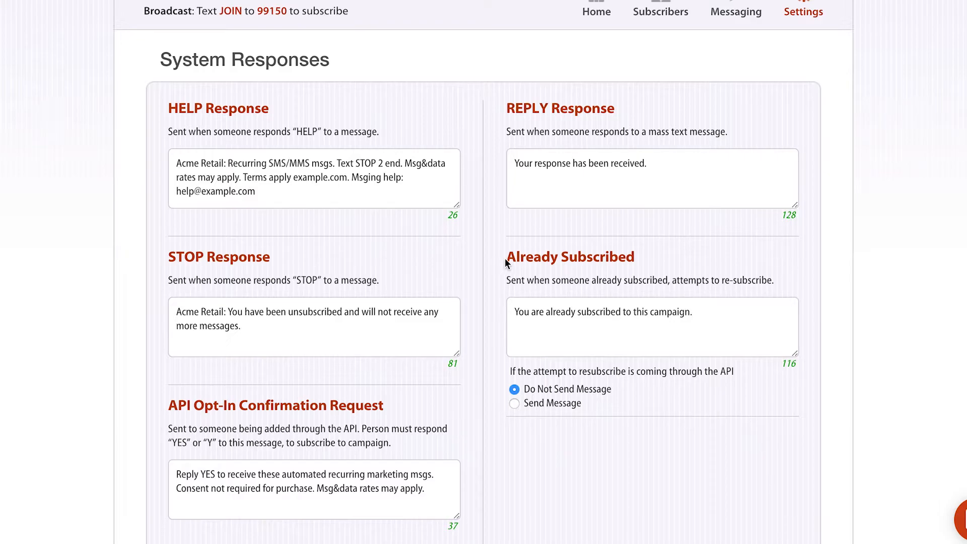
{"action": "left_click_drag", "start_coordinate": [505, 258], "coordinate": [559, 258]}
{"action": "triple_click", "coordinate": [558, 257]}
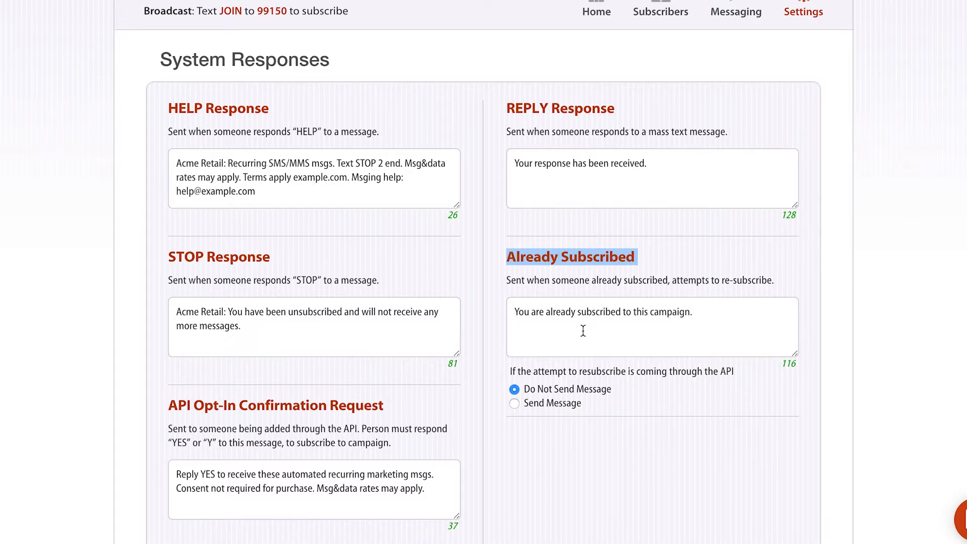
{"action": "scroll", "coordinate": [583, 331], "scroll_direction": "down", "scroll_amount": 3}
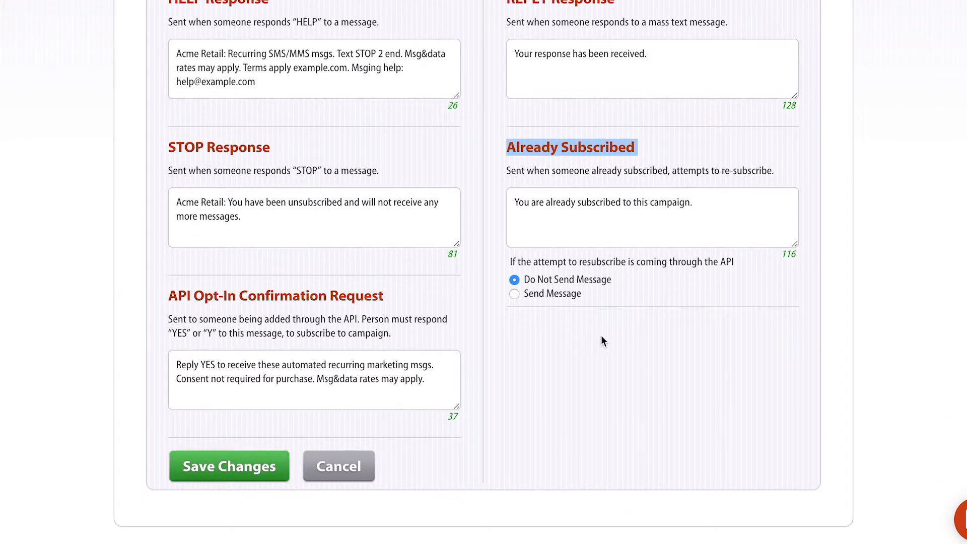
{"action": "scroll", "coordinate": [602, 337], "scroll_direction": "up", "scroll_amount": 5}
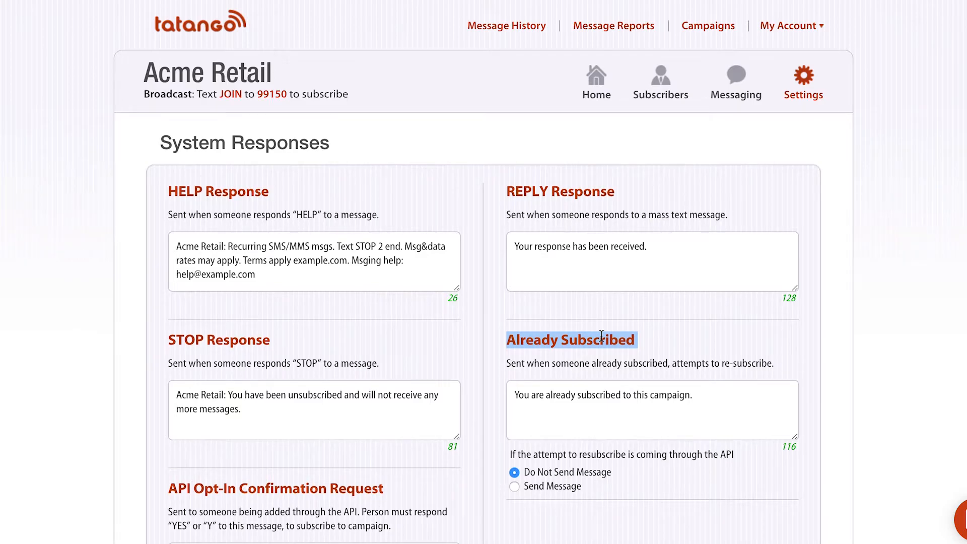
{"action": "left_click", "coordinate": [802, 78]}
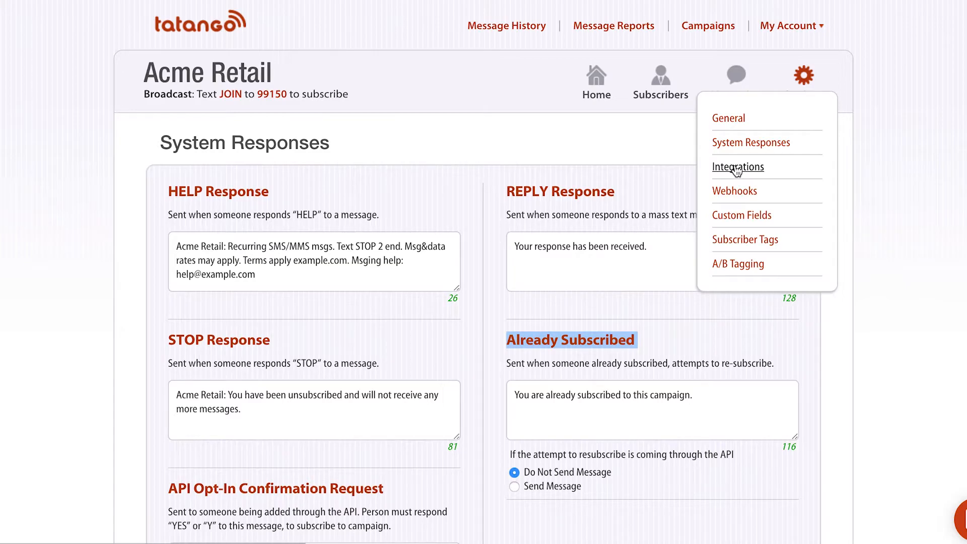
{"action": "left_click", "coordinate": [741, 216]}
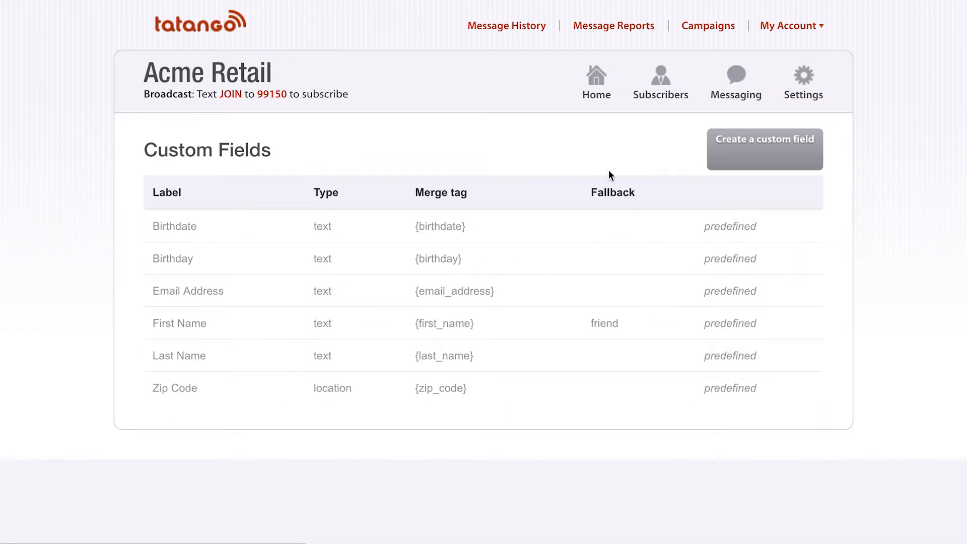
Preview the New Custom Field form, then go back to the six-field Custom Fields list.
{"action": "left_click", "coordinate": [747, 163]}
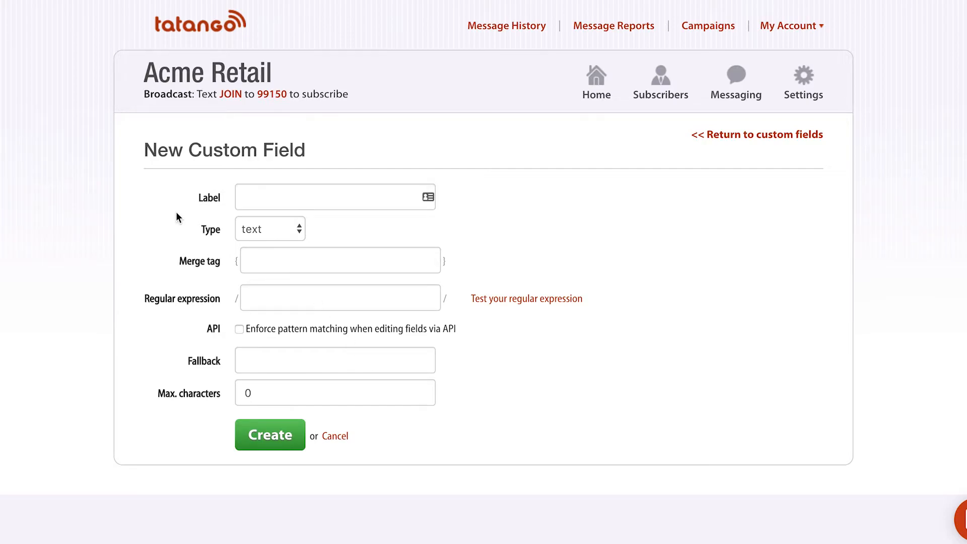
{"action": "left_click", "coordinate": [751, 136]}
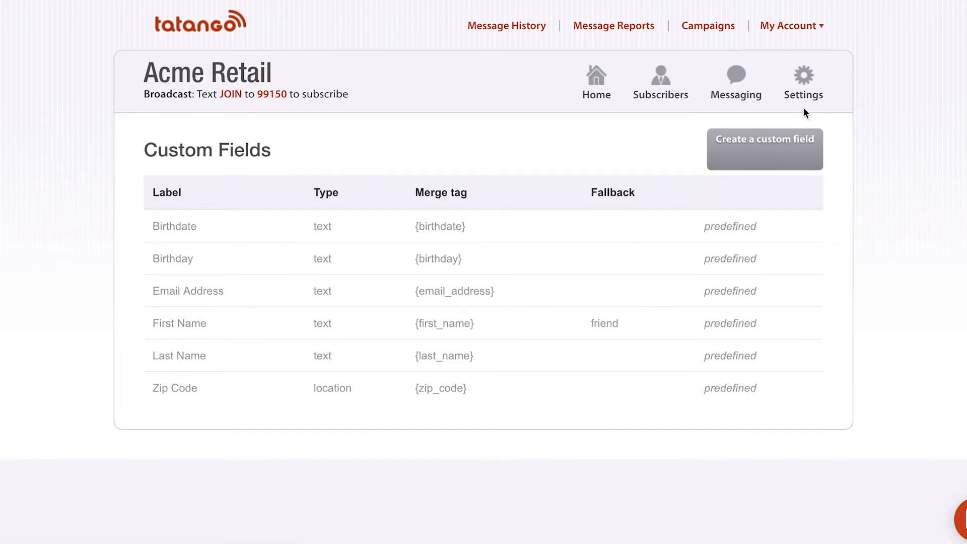
{"action": "left_click", "coordinate": [807, 76]}
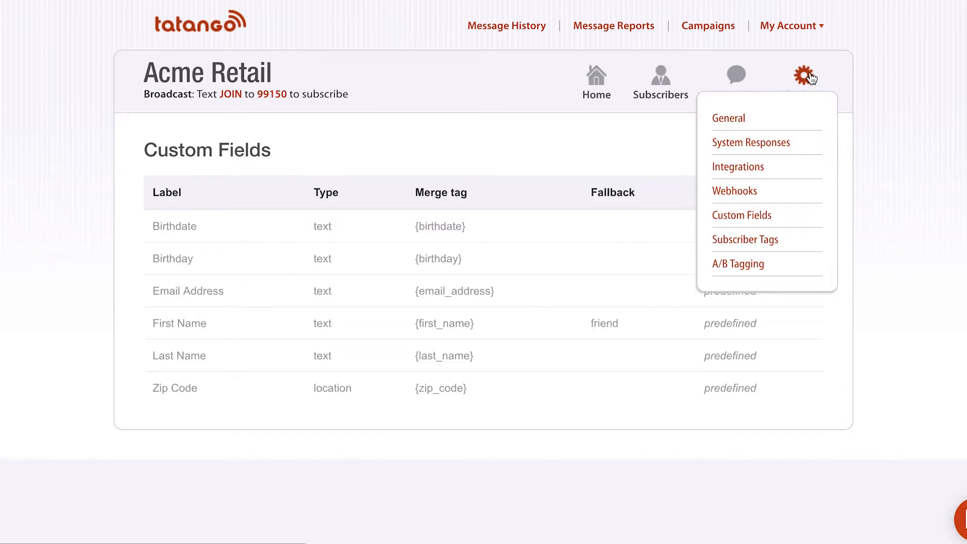
Open Subscriber Tags and highlight the four tags dec1_A, dec1_B, dec1_C and dec1_D.
{"action": "left_click", "coordinate": [748, 240]}
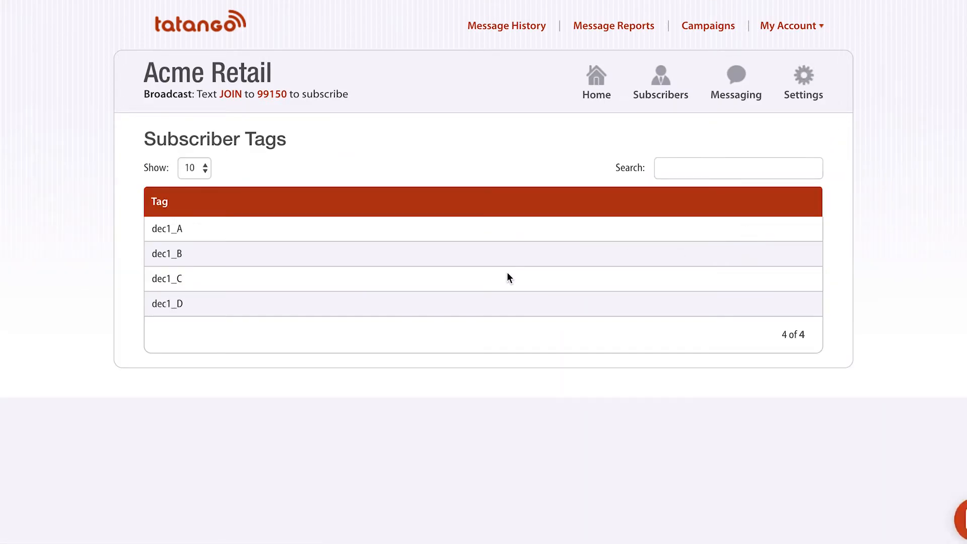
{"action": "left_click_drag", "start_coordinate": [154, 222], "coordinate": [171, 310]}
{"action": "left_click", "coordinate": [194, 302]}
{"action": "left_click", "coordinate": [806, 78]}
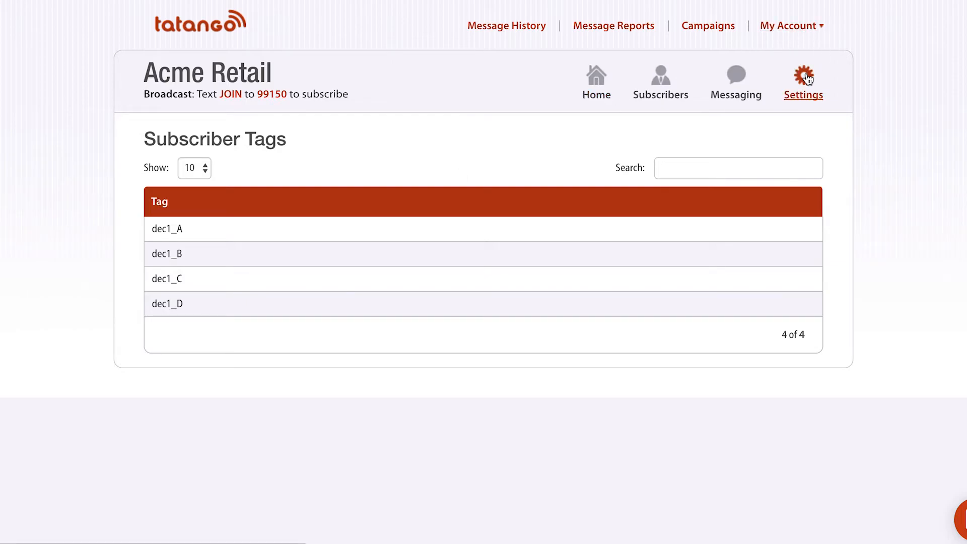
{"action": "left_click", "coordinate": [688, 166]}
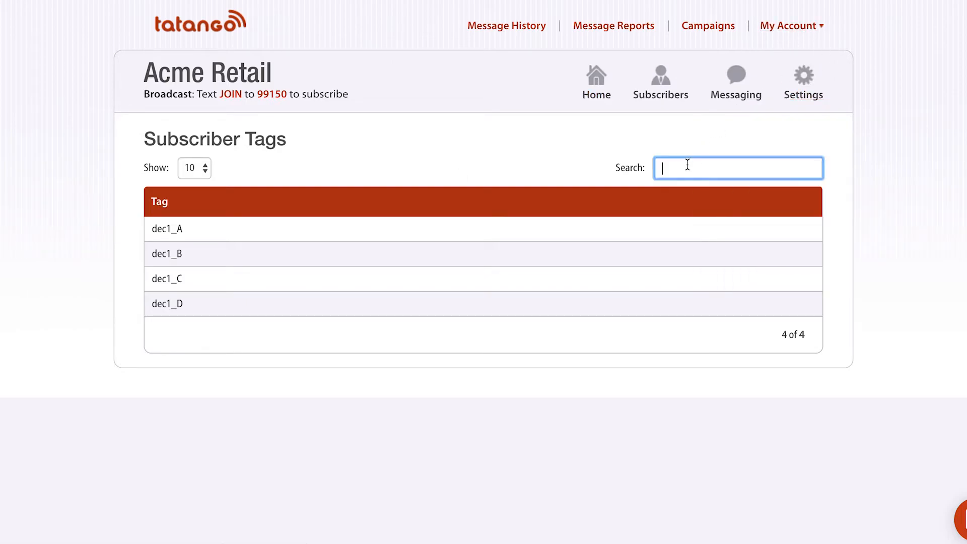
{"action": "left_click", "coordinate": [804, 77]}
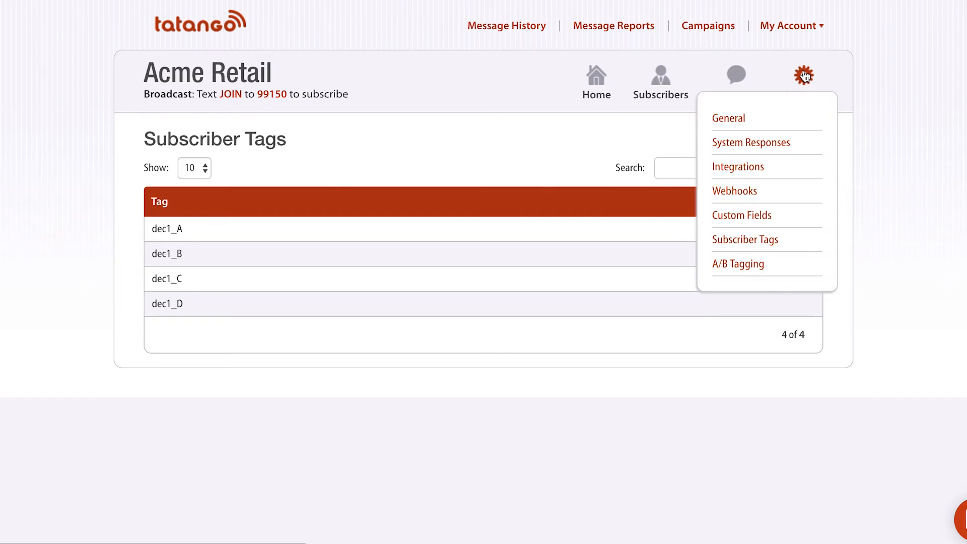
Open A/B Tagging and point out the 5 percent C share and 85 percent D share.
{"action": "left_click", "coordinate": [734, 262]}
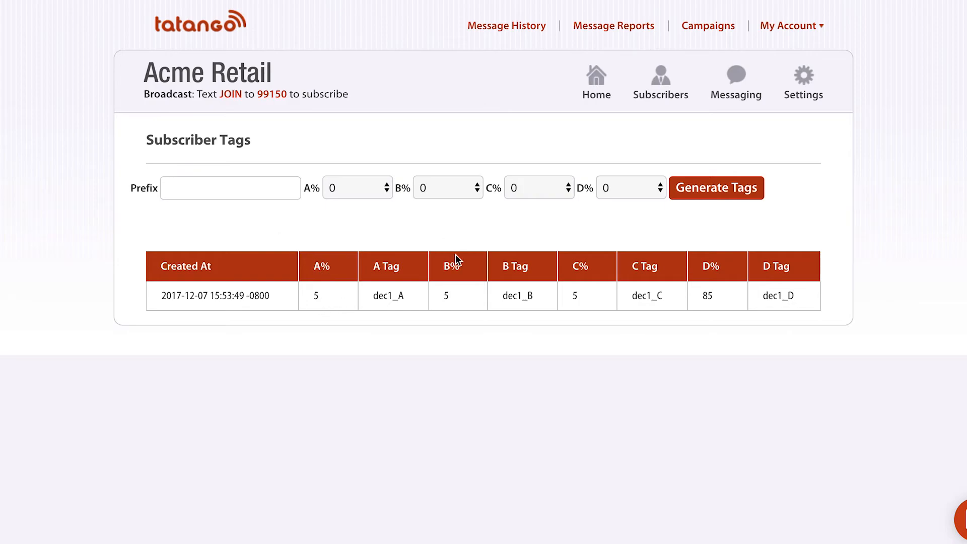
{"action": "double_click", "coordinate": [579, 297]}
{"action": "double_click", "coordinate": [710, 296]}
{"action": "left_click", "coordinate": [712, 296]}
Point out the tags dec1_A through dec1_D in the split table, then return Home.
{"action": "left_click_drag", "start_coordinate": [375, 297], "coordinate": [416, 301]}
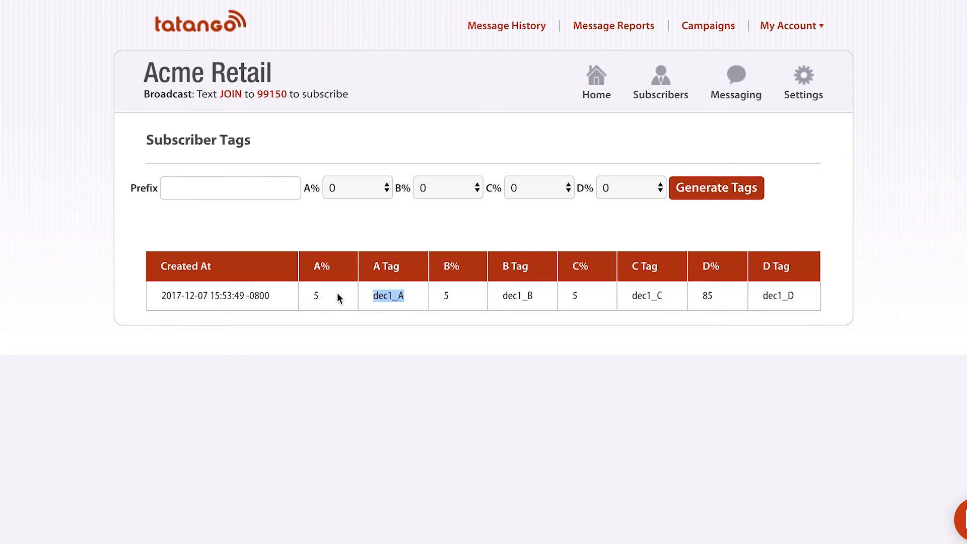
{"action": "double_click", "coordinate": [514, 296]}
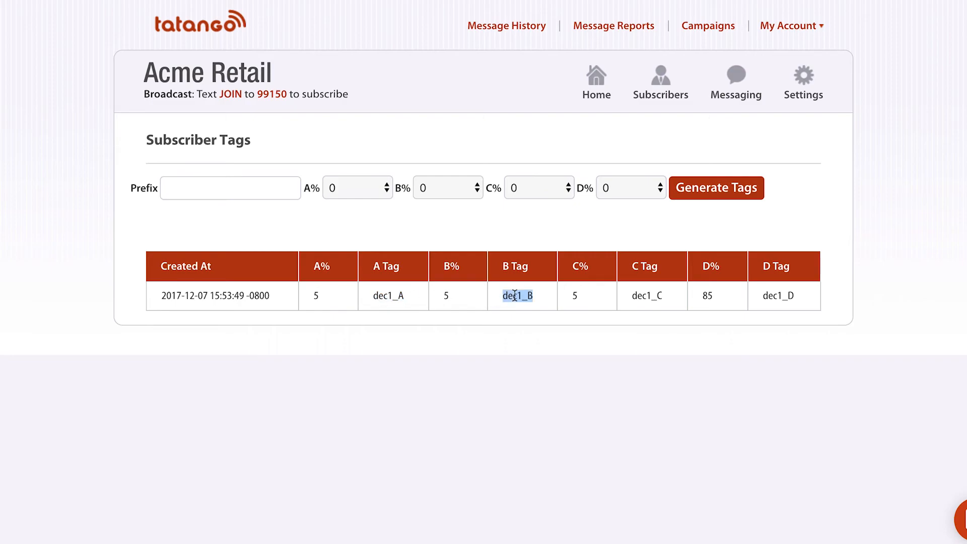
{"action": "double_click", "coordinate": [657, 295]}
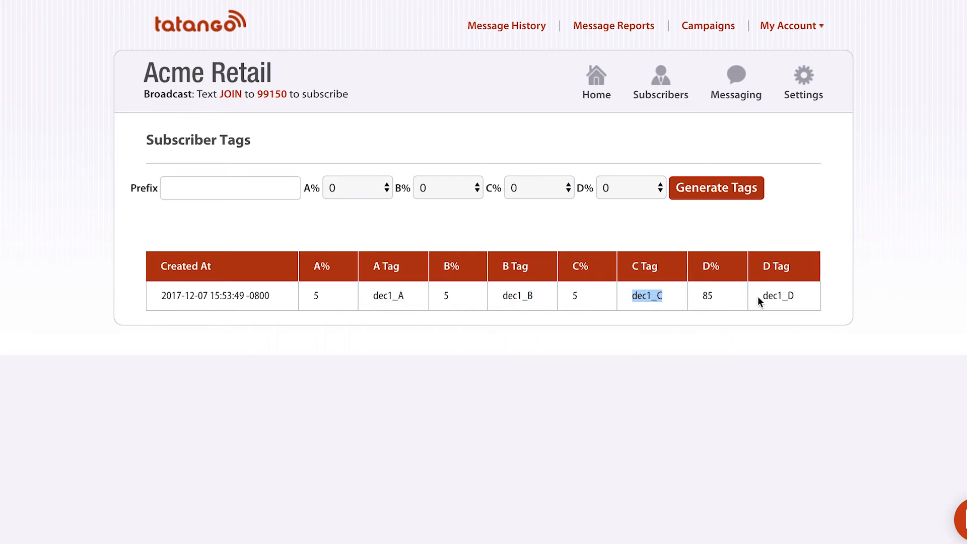
{"action": "double_click", "coordinate": [780, 296]}
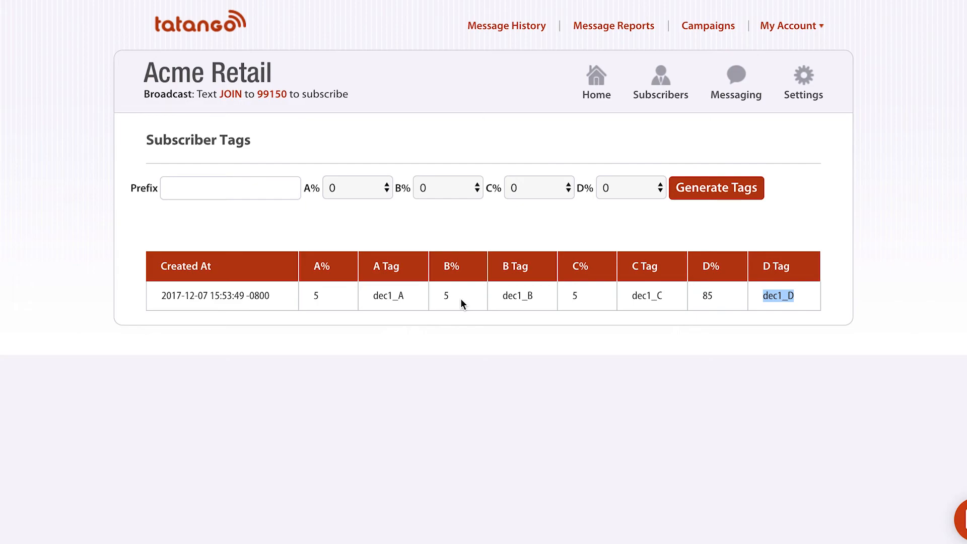
{"action": "double_click", "coordinate": [392, 295]}
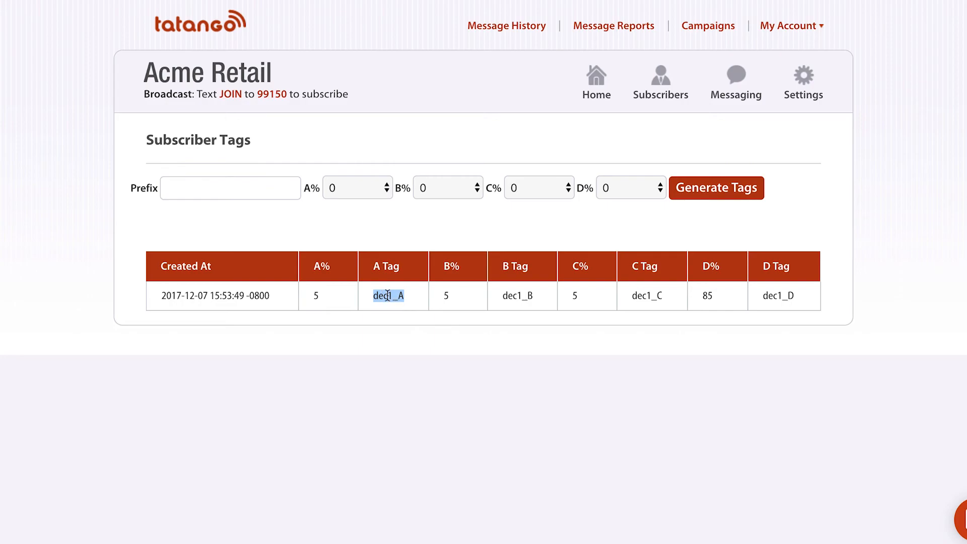
{"action": "double_click", "coordinate": [522, 293]}
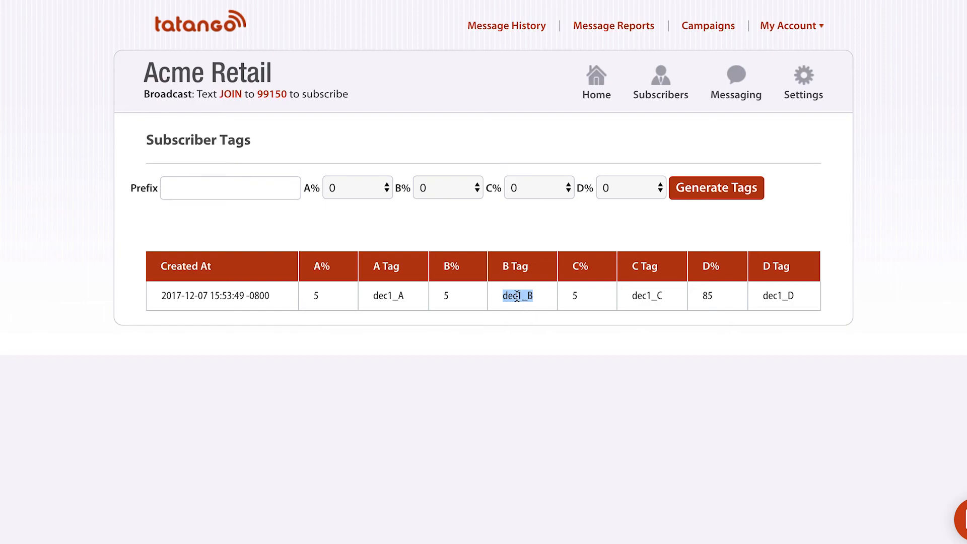
{"action": "double_click", "coordinate": [652, 296]}
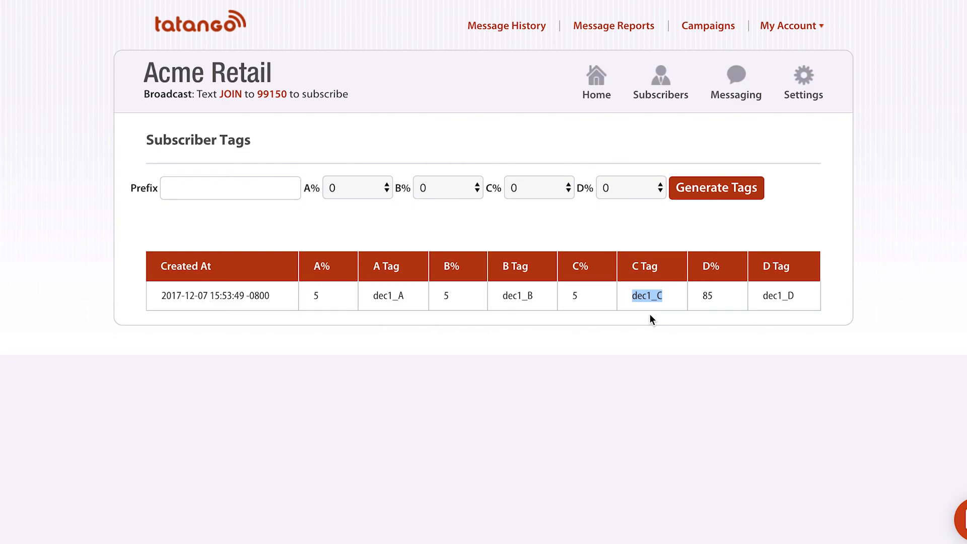
{"action": "double_click", "coordinate": [790, 295]}
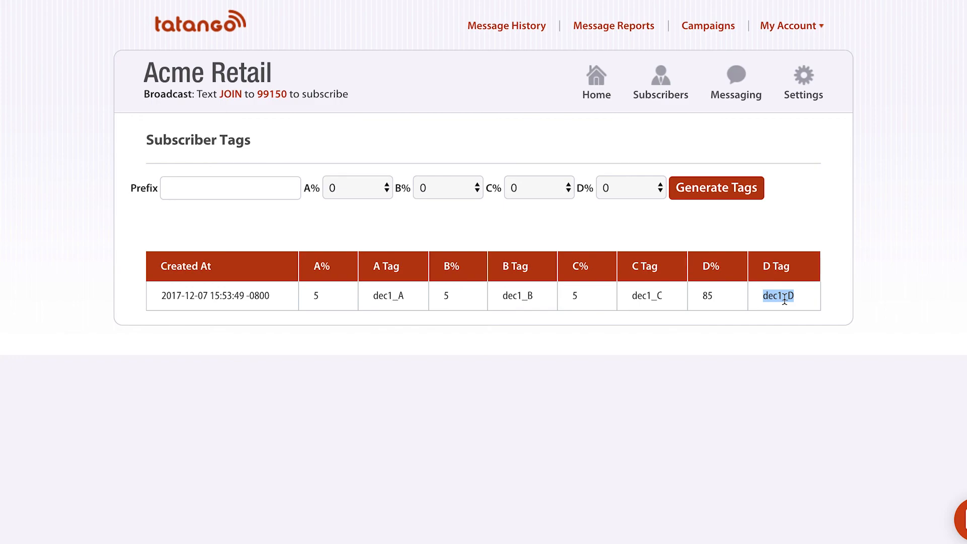
{"action": "left_click", "coordinate": [595, 85]}
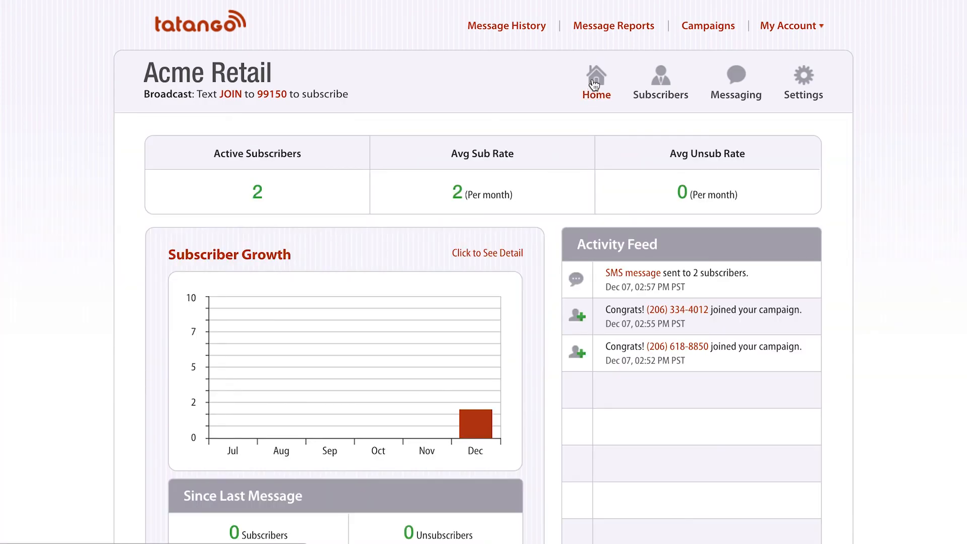